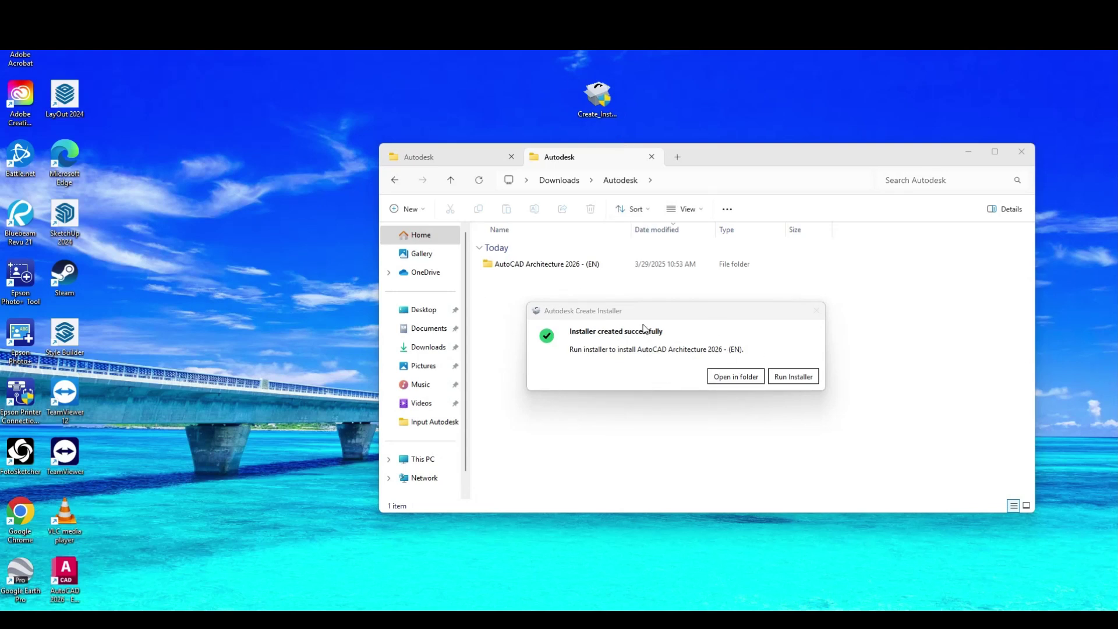
Move the 'AutoCAD Architecture 2026 - (EN)' folder from Downloads\Autodesk into C:\Intune\Input Autodesk\Autodesk.
left_click(727, 378)
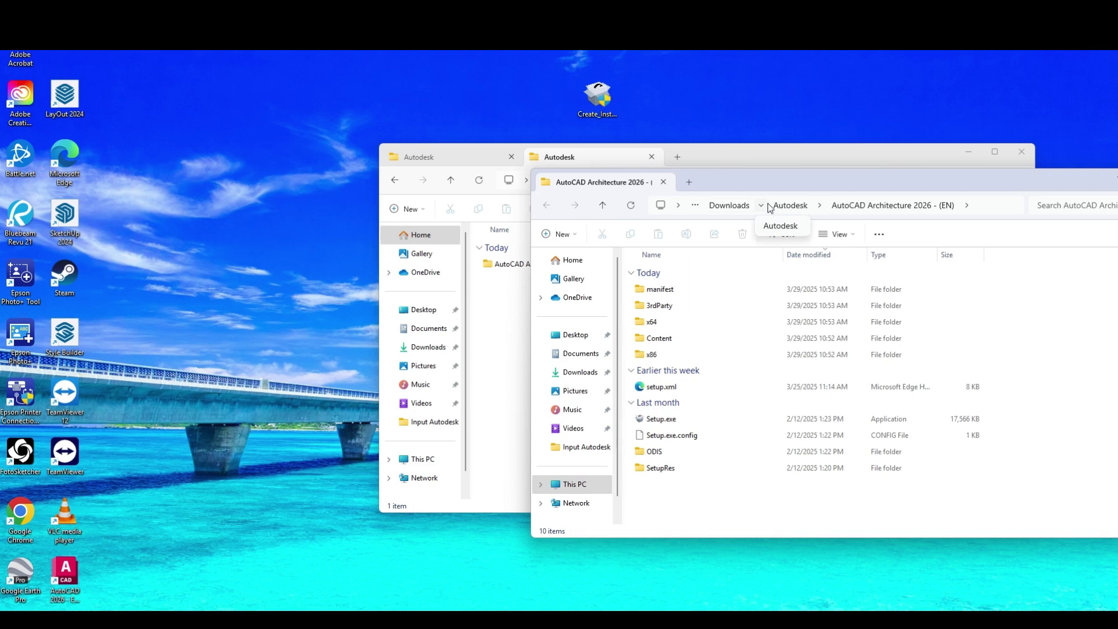
left_click(474, 155)
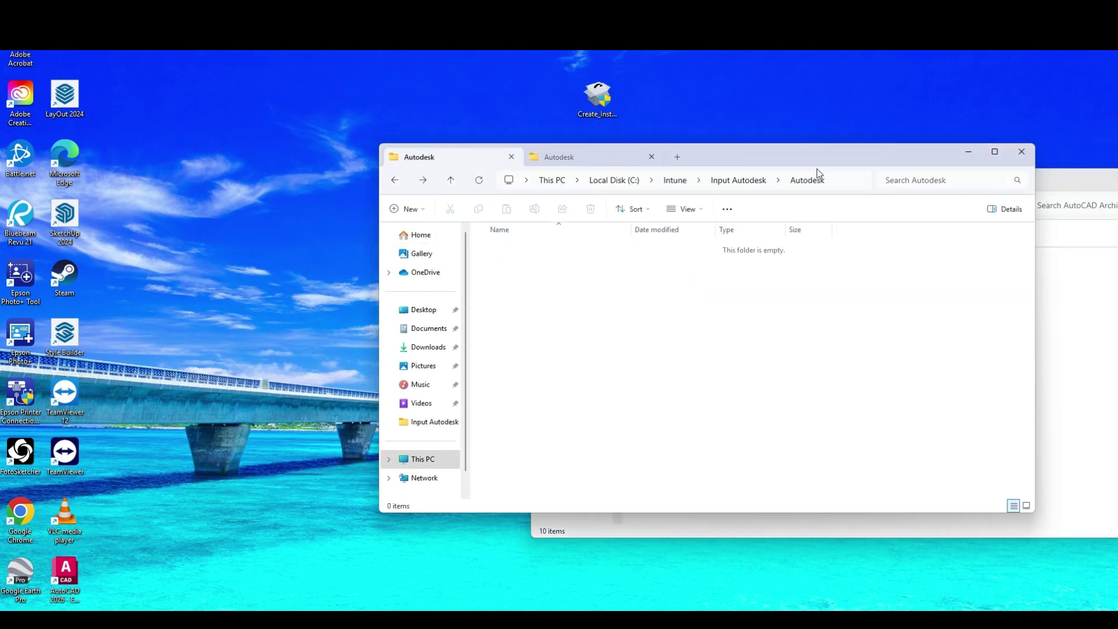
left_click_drag(842, 160, 536, 216)
left_click(955, 180)
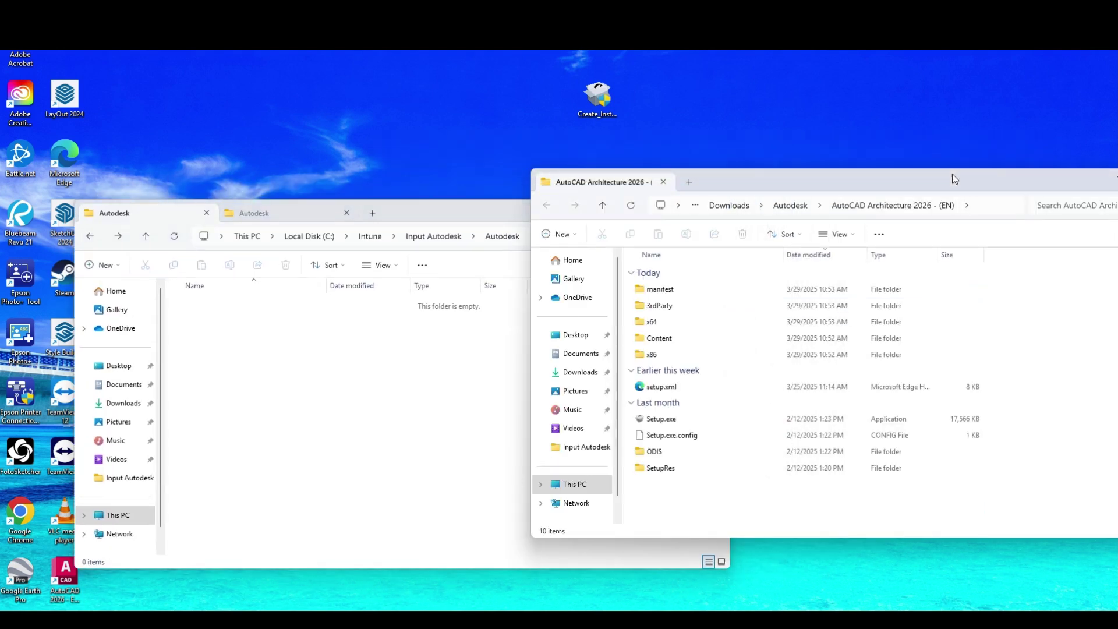
left_click(777, 208)
left_click_drag(669, 290, 347, 410)
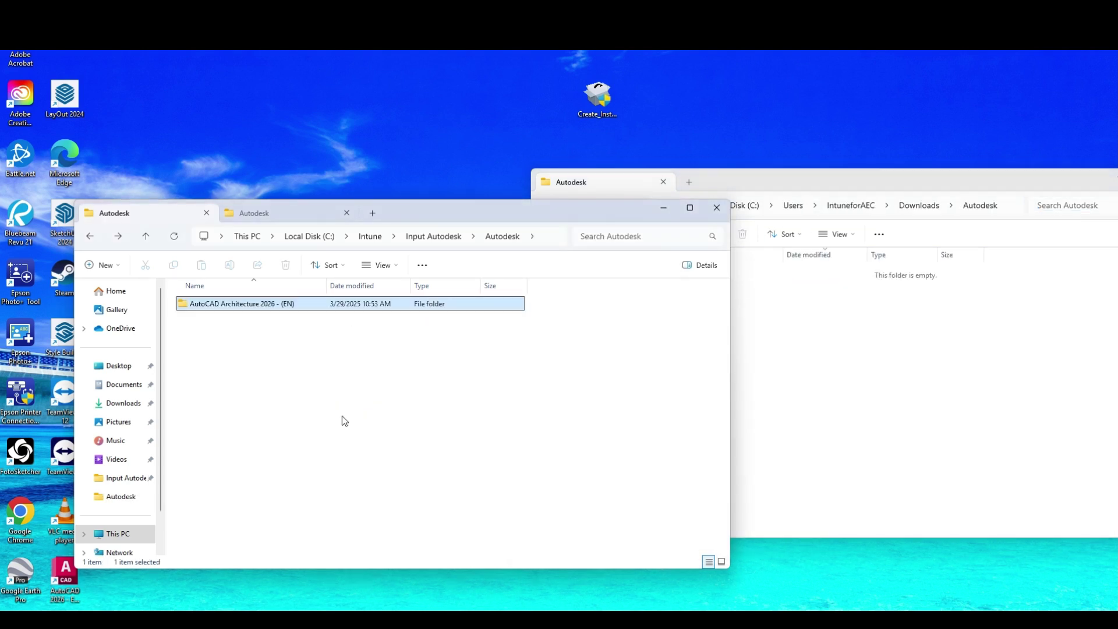
Rename the installer folder to AutoCADArchitecture2026 in Properties, deleting the '- (EN)' suffix and both spaces.
right_click(235, 311)
left_click(268, 482)
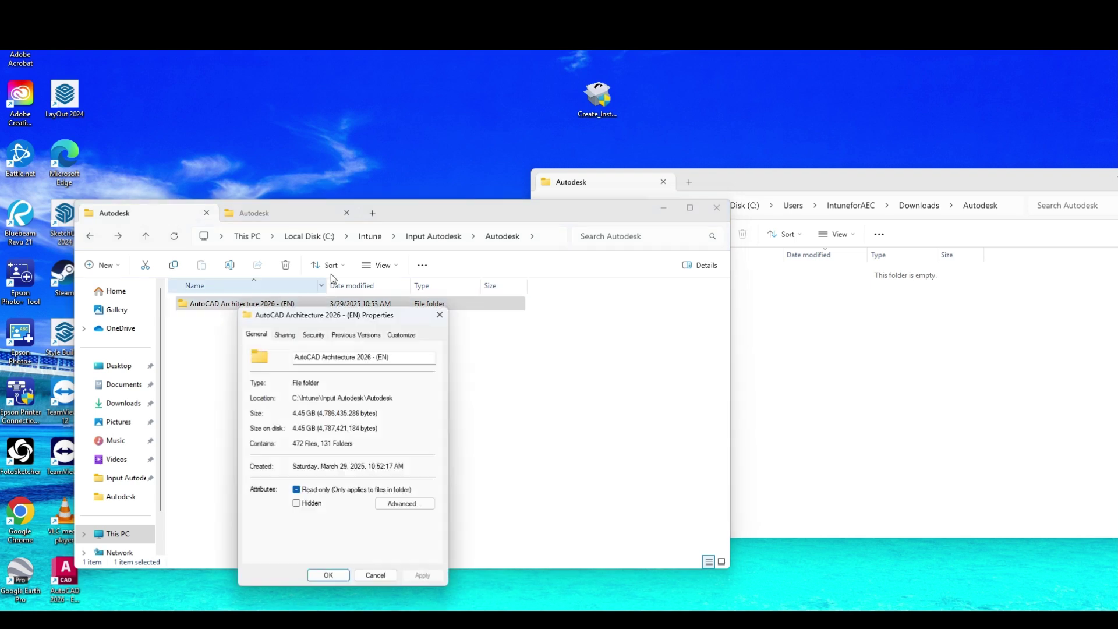
left_click_drag(373, 357, 530, 383)
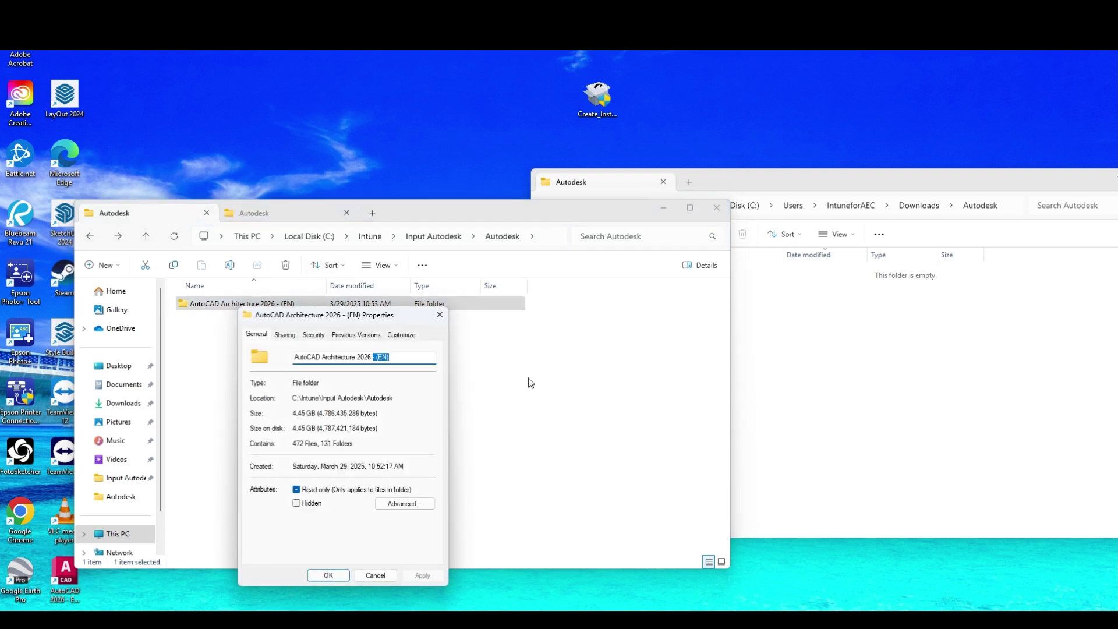
key("BackSpace")
key("Left")
key("Left")
key("BackSpace")
key("ctrl+Left")
key("BackSpace")
left_click(328, 575)
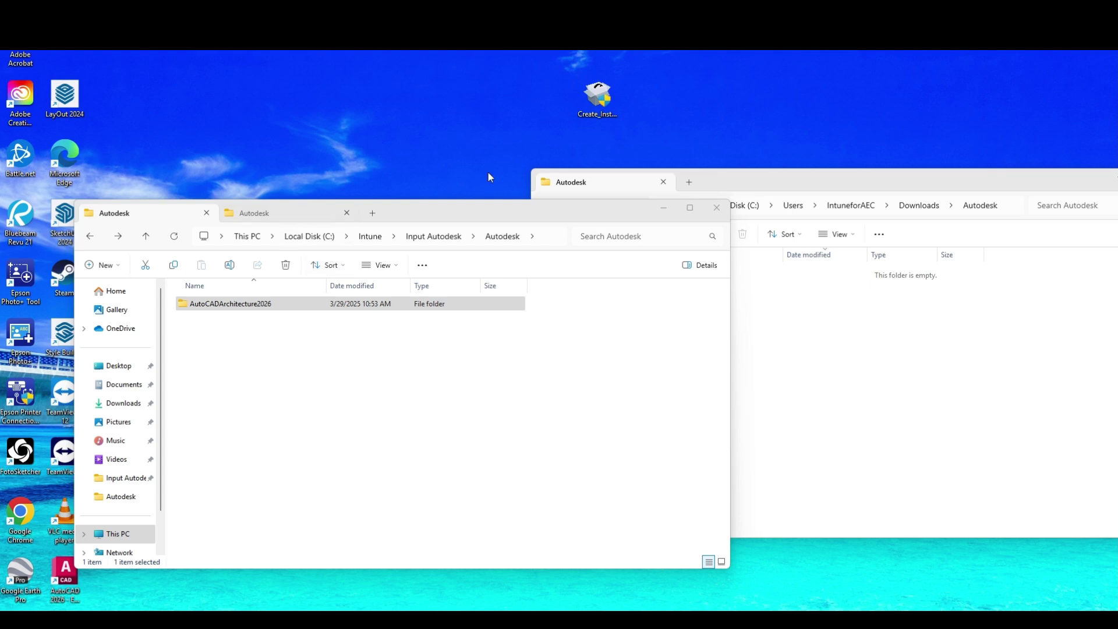
Open the AutoCad2026install.ps1 script from Input Autodesk in Notepad, past the security warning.
left_click_drag(449, 211, 488, 129)
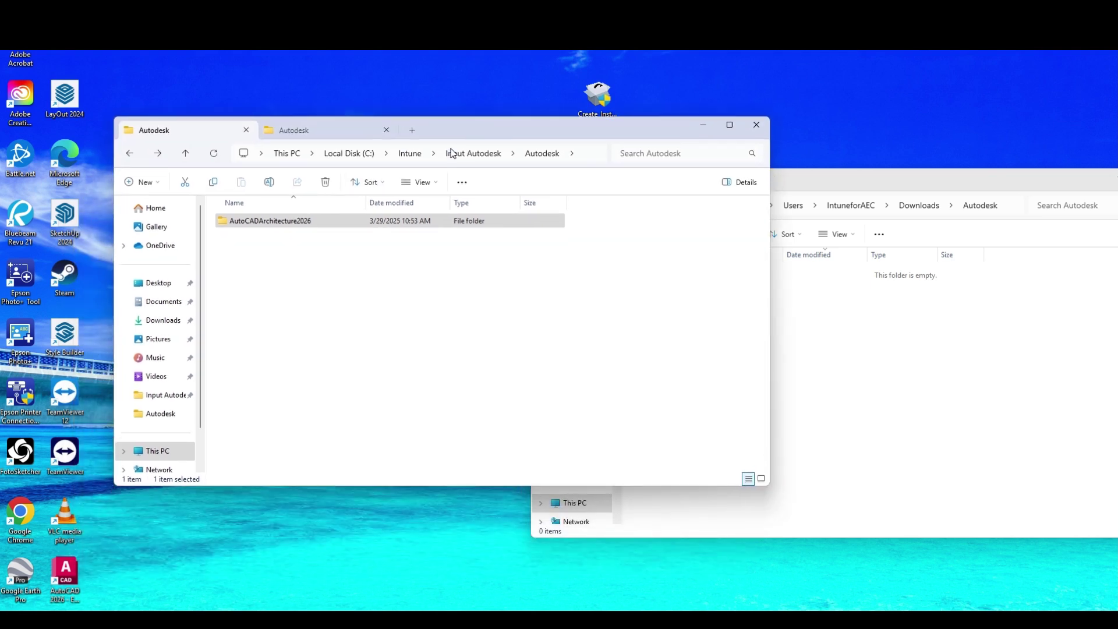
left_click(456, 153)
left_click(267, 238)
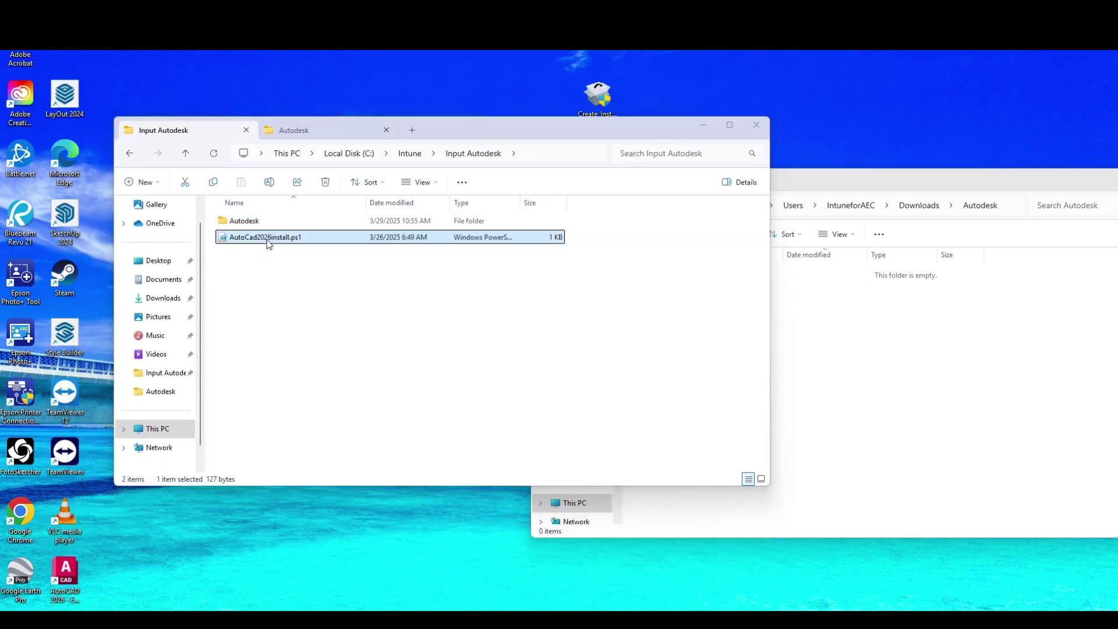
double_click(267, 238)
left_click(579, 310)
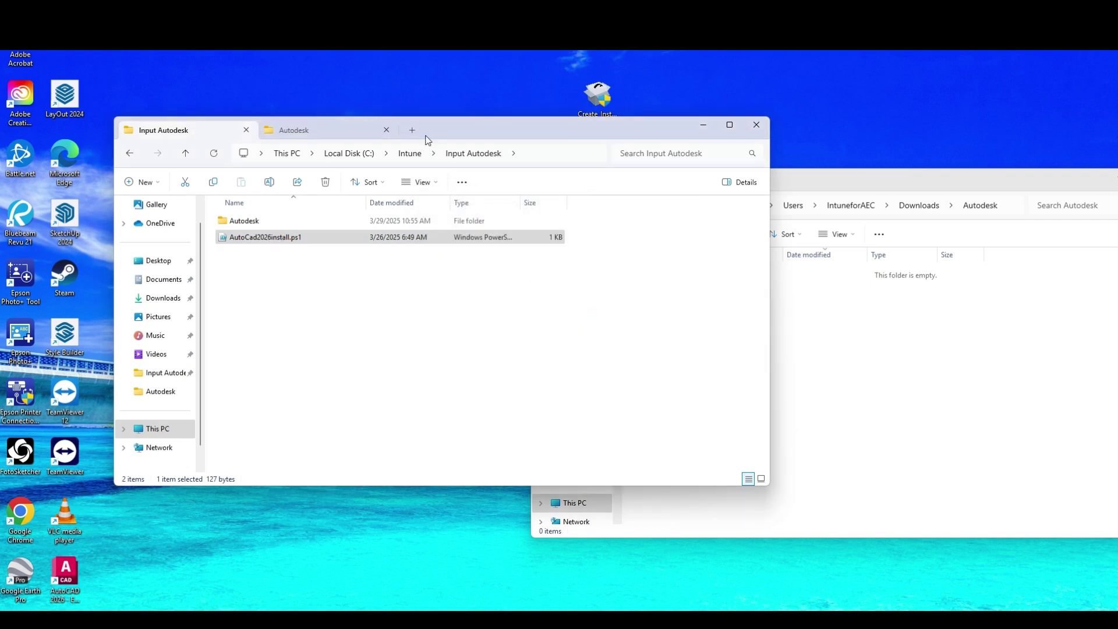
Copy 'Autodesk\AutoCADArchitecture2026' from the new folder's path in Explorer's address bar.
left_click_drag(512, 85, 255, 387)
left_click_drag(471, 131, 556, 42)
double_click(330, 134)
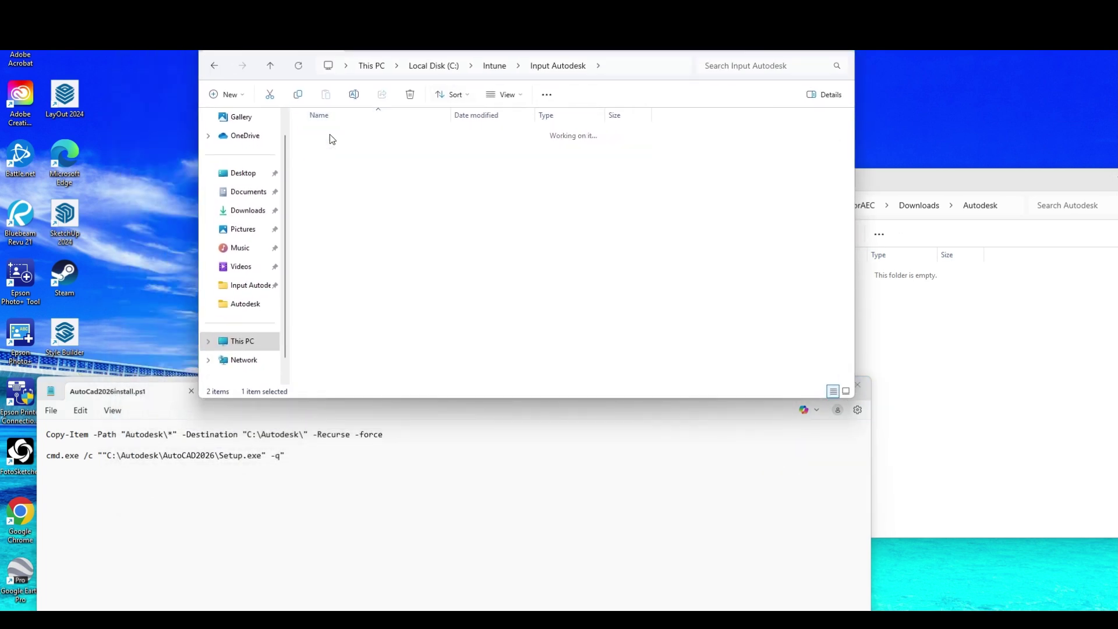
left_click(378, 136)
double_click(378, 137)
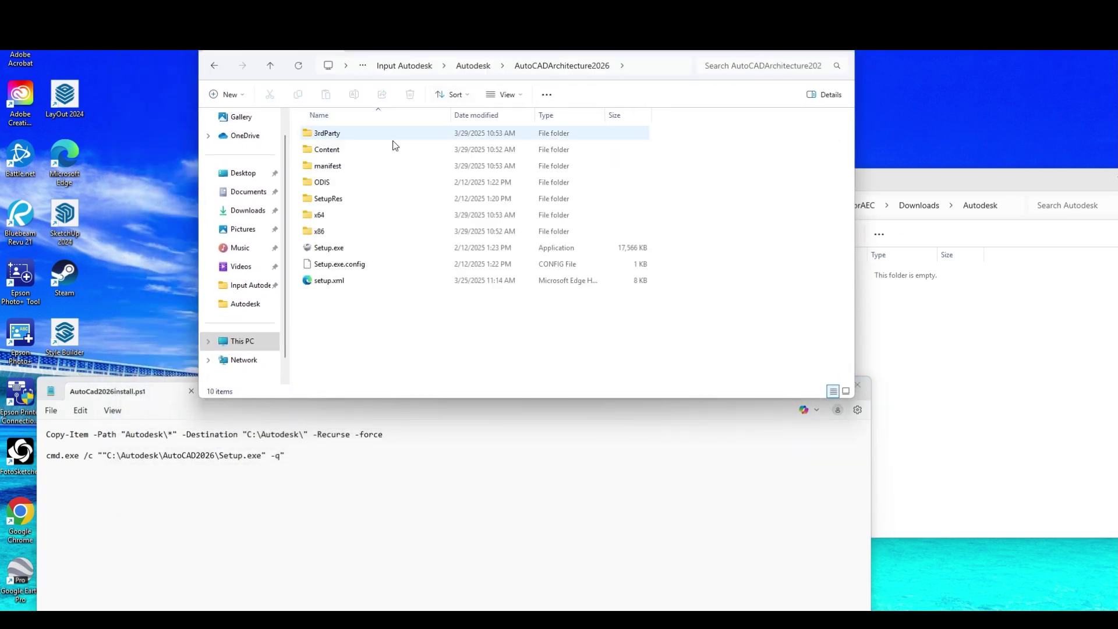
left_click(637, 67)
left_click(559, 66)
left_click_drag(560, 66, 418, 62)
key("ctrl+c")
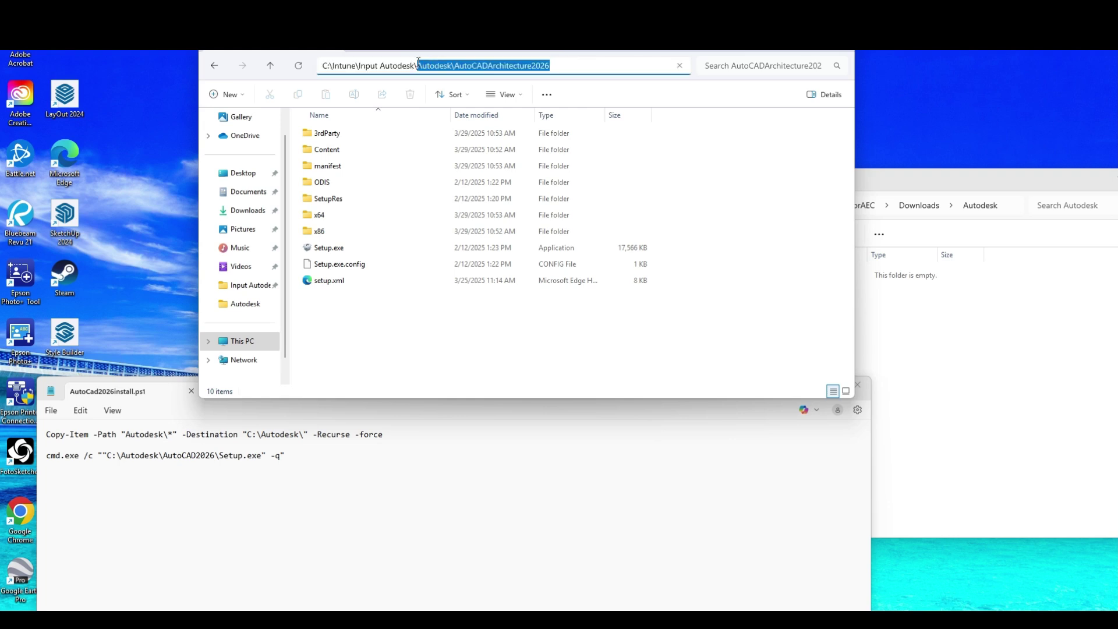
Replace Autodesk\AutoCAD2026 in the script's Setup.exe path with the copied path, then save and close.
left_click(248, 511)
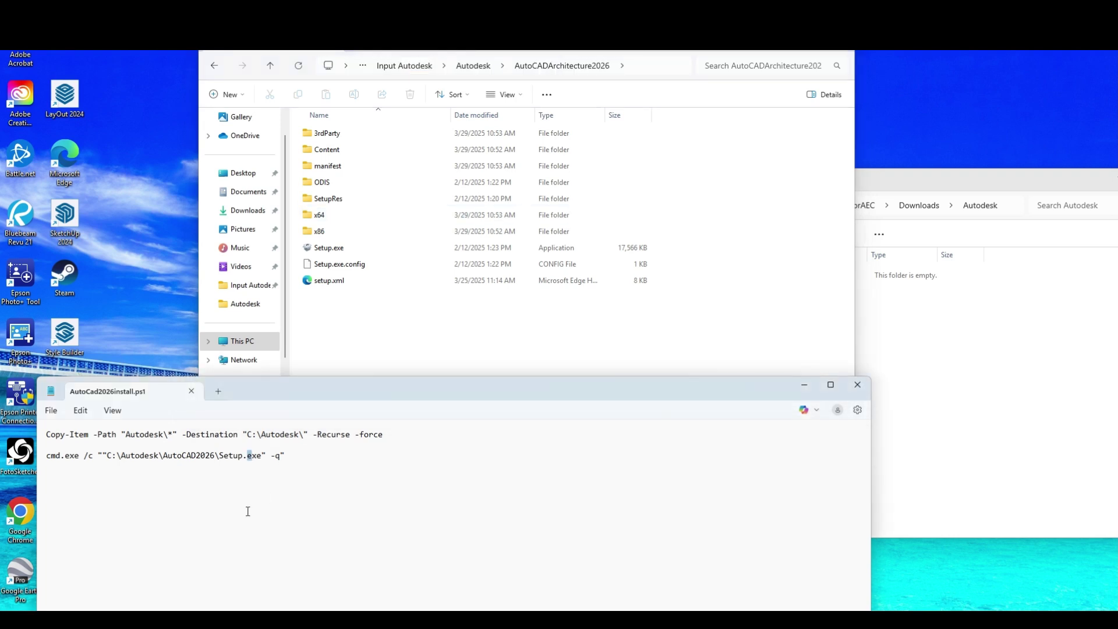
left_click_drag(214, 454, 122, 452)
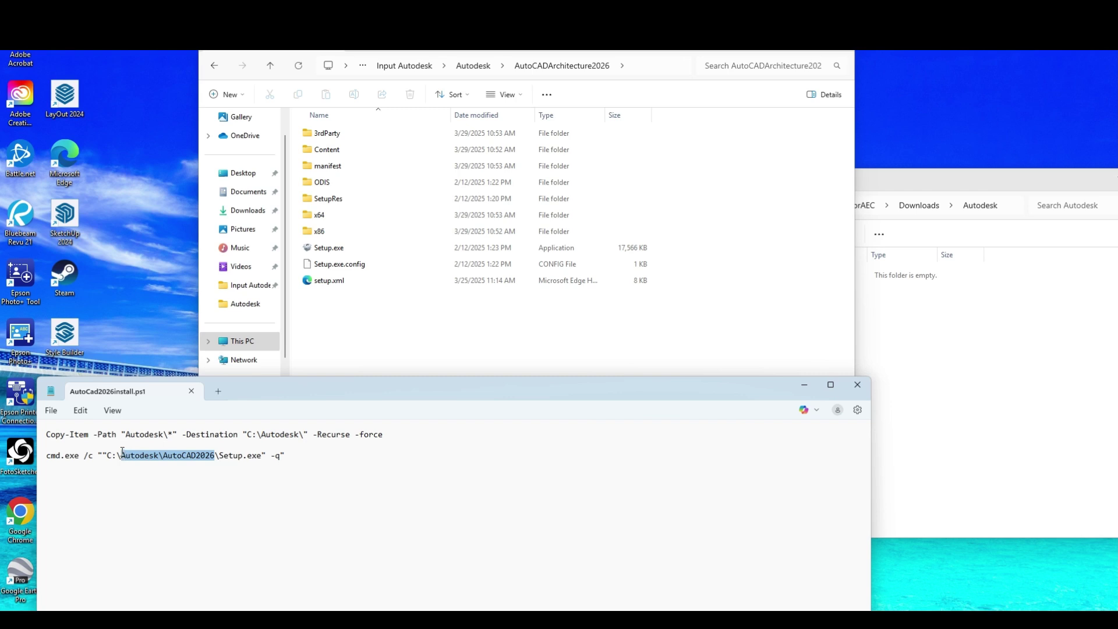
key("ctrl+v")
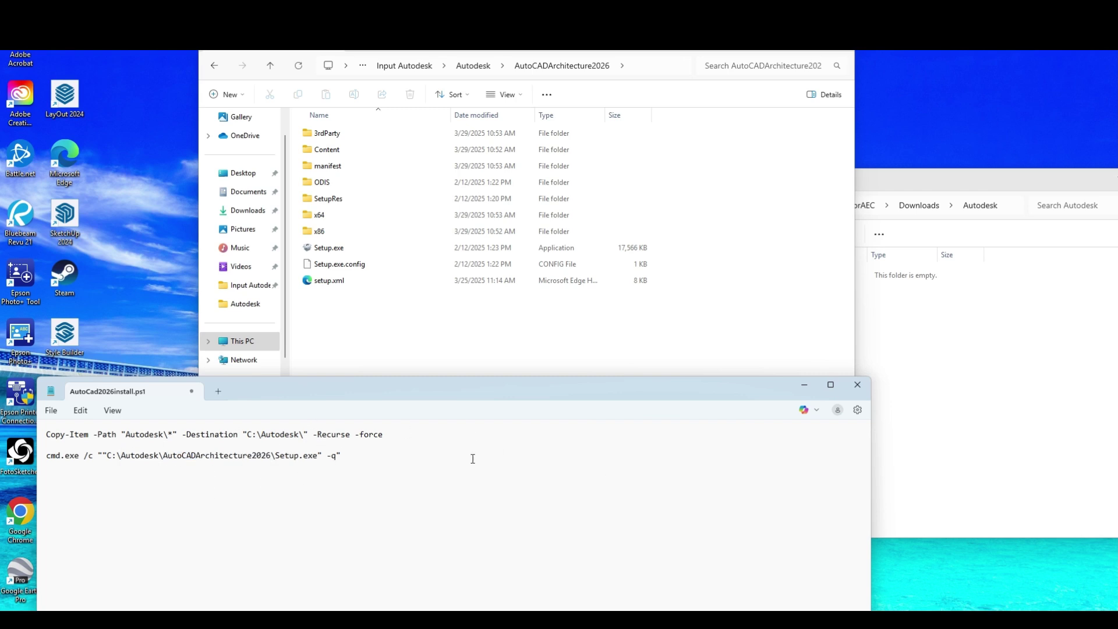
left_click(51, 410)
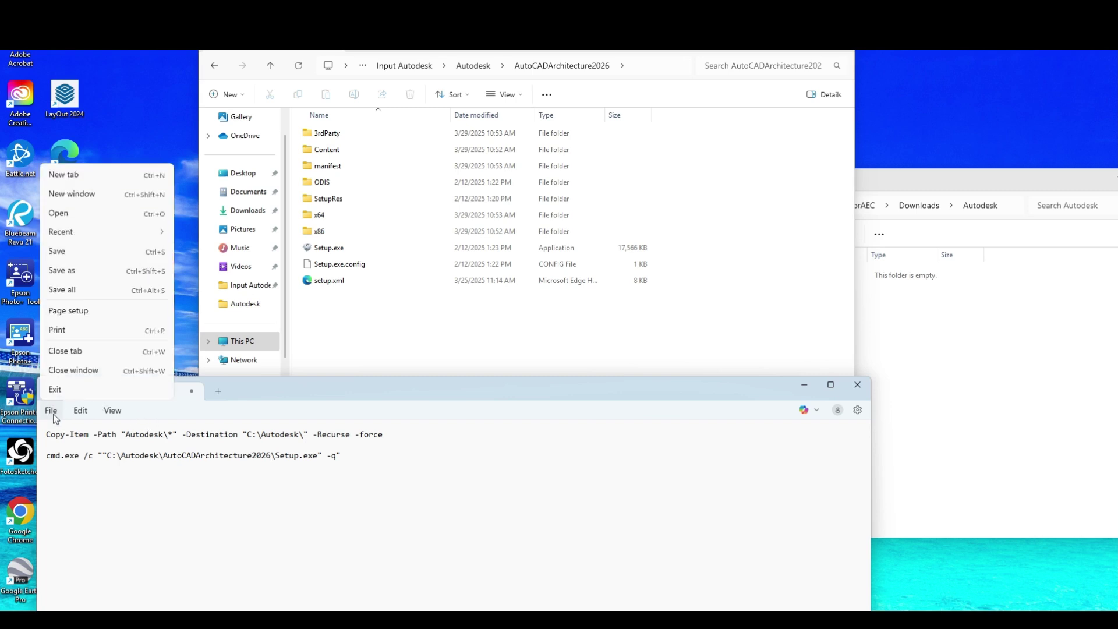
left_click(59, 250)
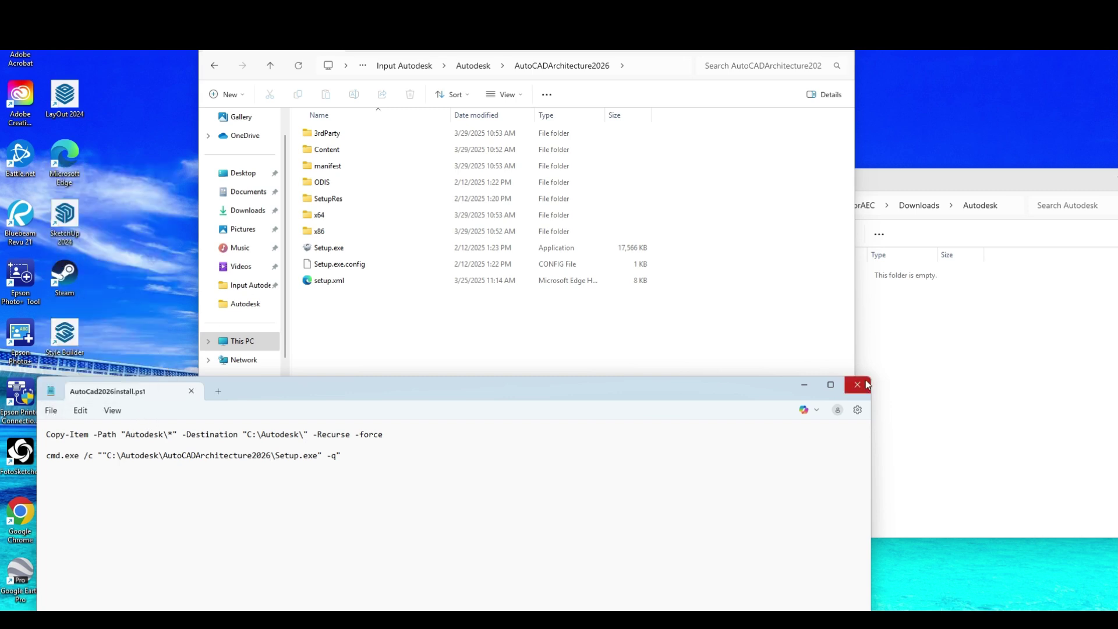
left_click(857, 385)
left_click(214, 66)
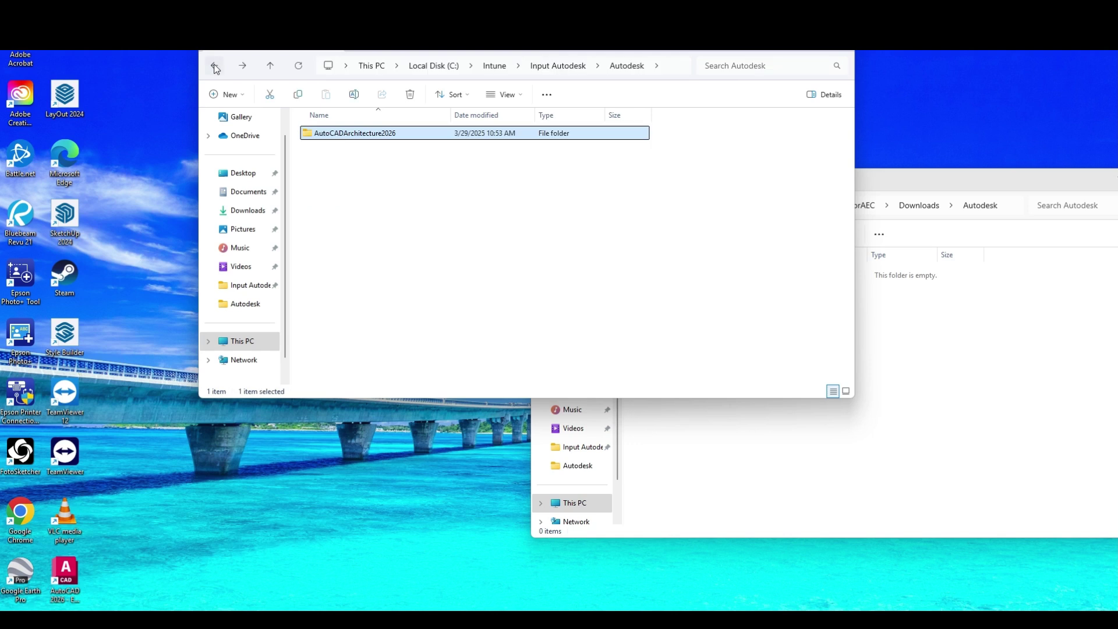
Rename AutoCad2026install.ps1 to AutoCadArch2026install.ps1 by inserting 'Arch' after AutoCad.
left_click(215, 66)
left_click(376, 151)
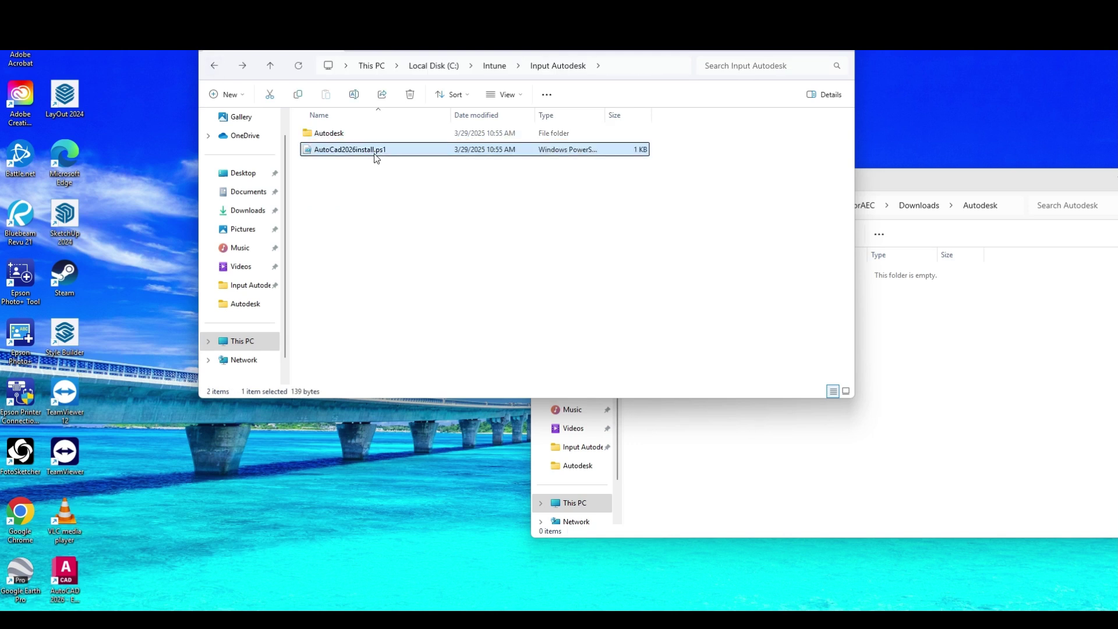
right_click(376, 159)
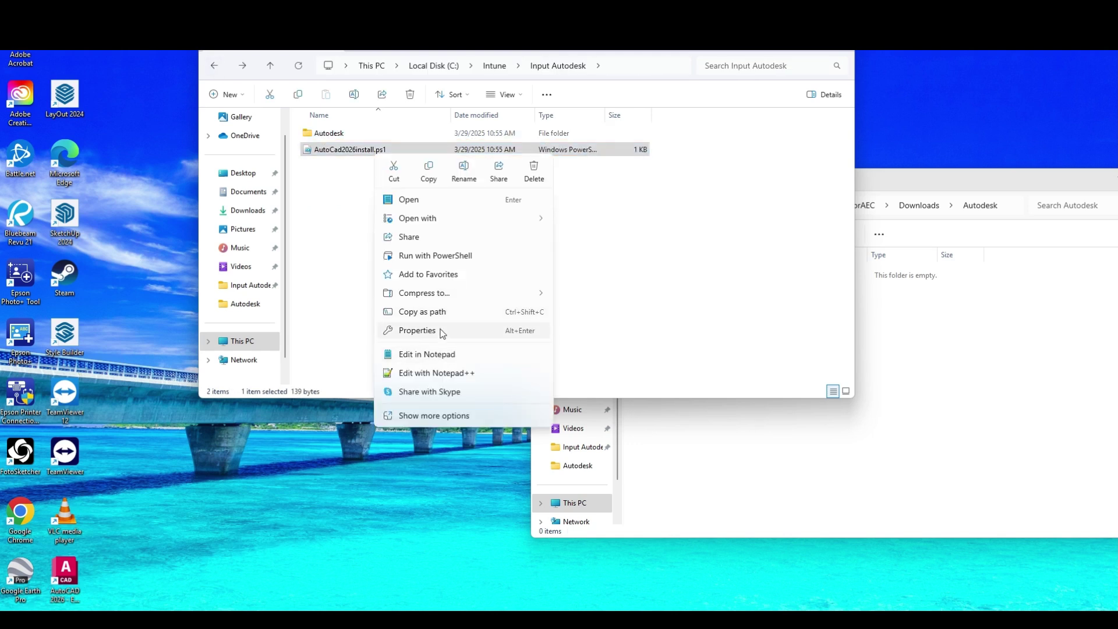
left_click(439, 331)
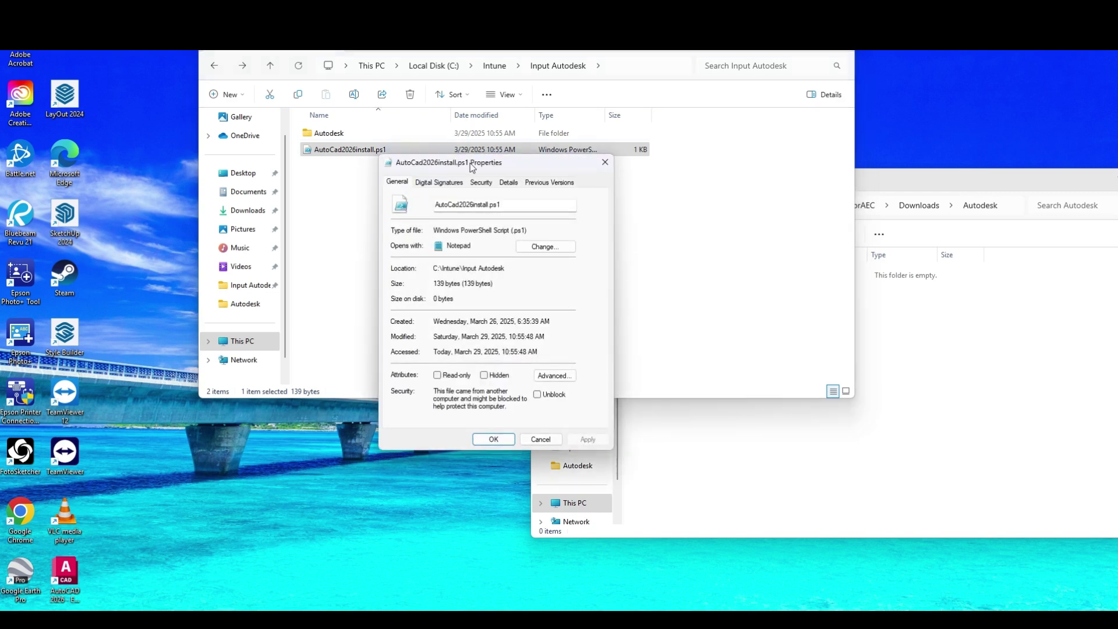
left_click(469, 205)
type("Arch")
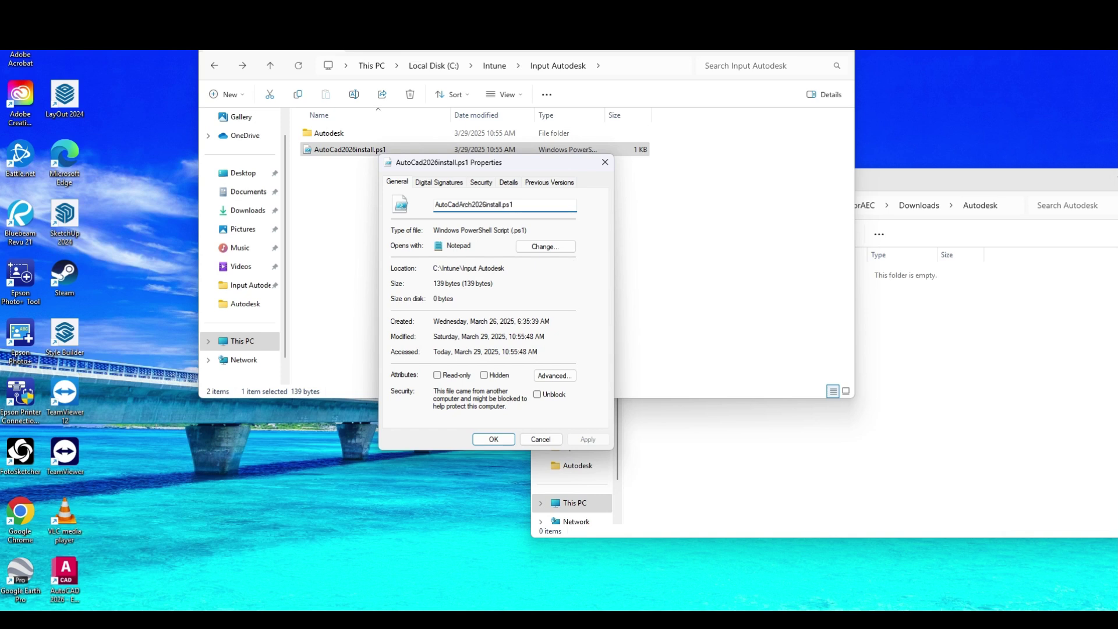
key("Return")
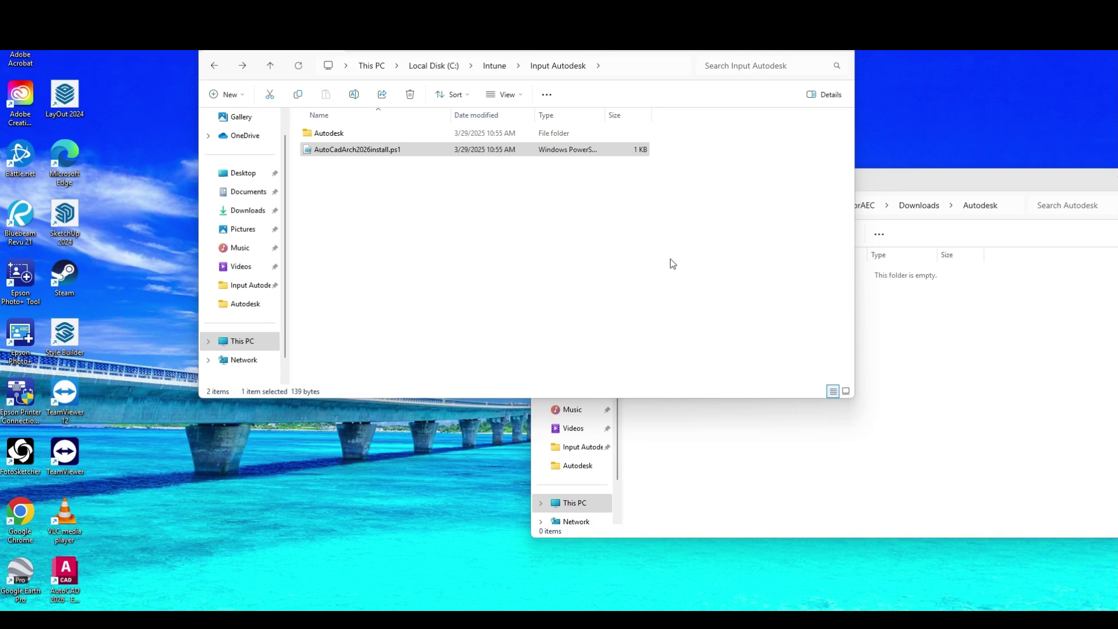
key("super")
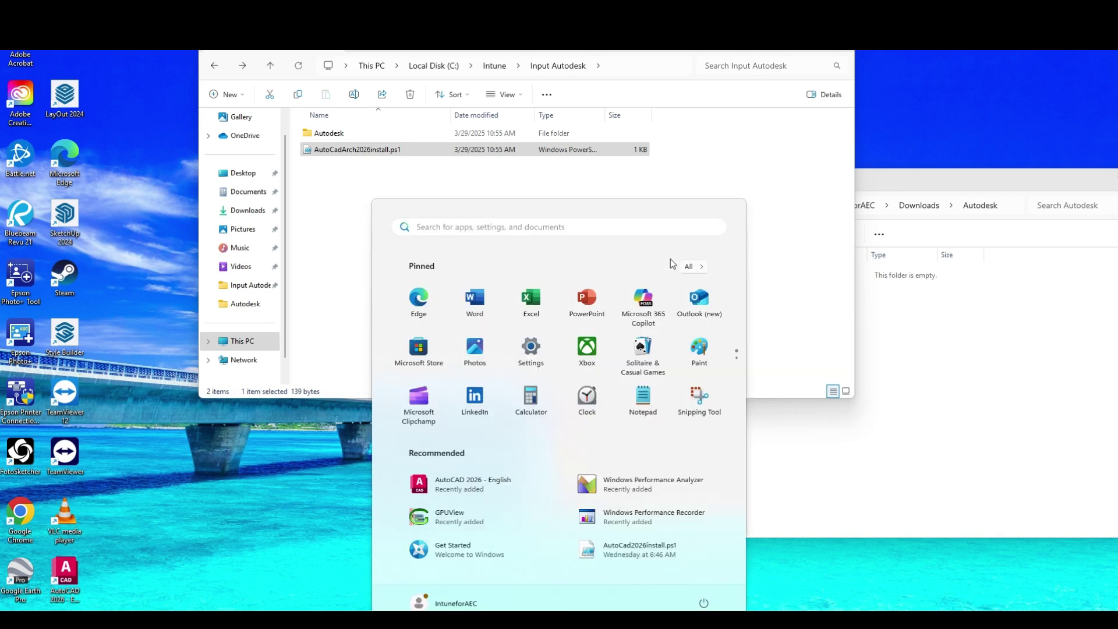
Launch PowerShell as administrator and change into "C:\Intune\input autodesk".
type("power")
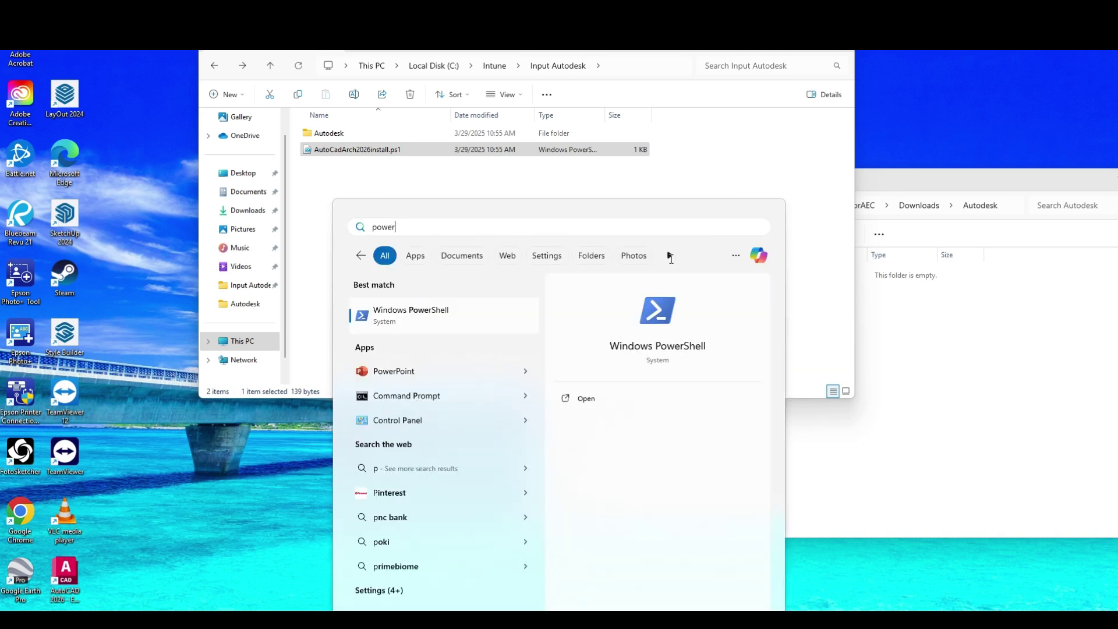
left_click(606, 417)
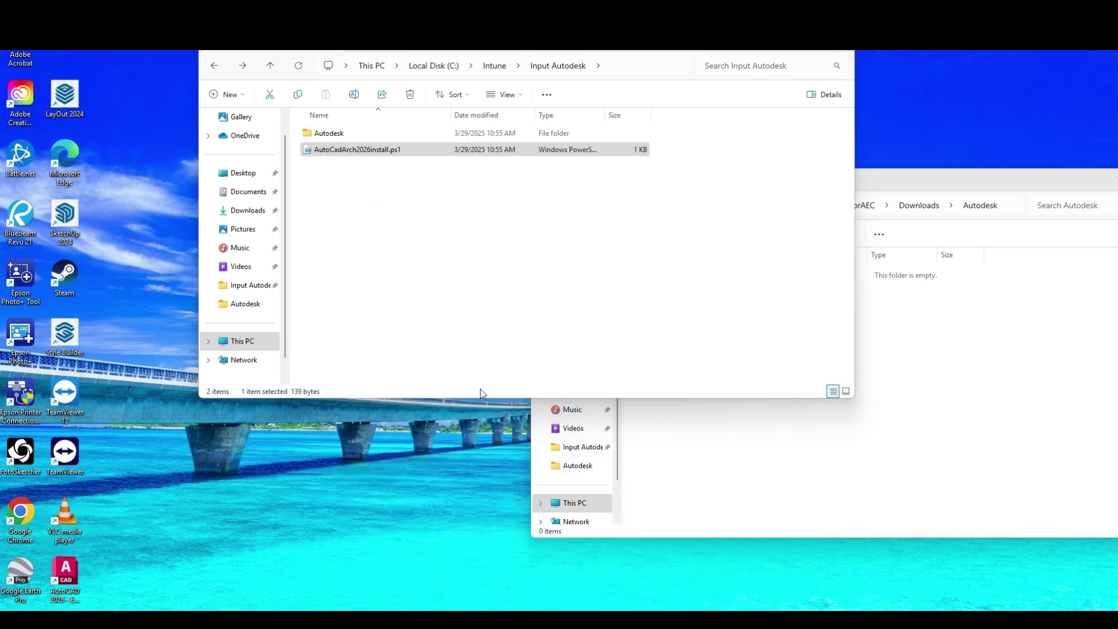
left_click_drag(297, 72, 334, 265)
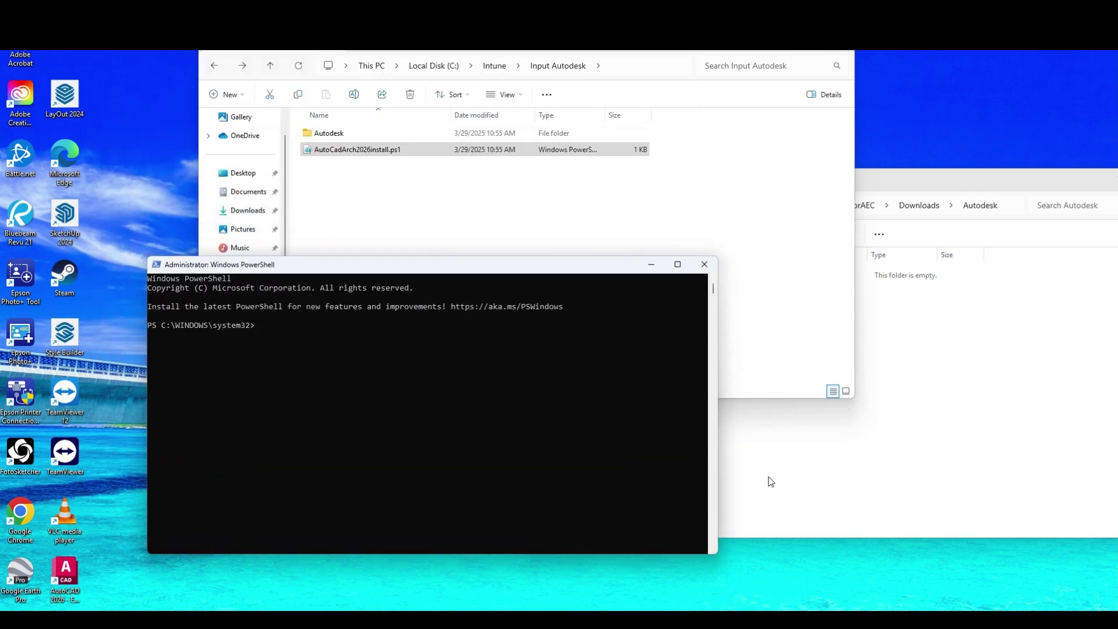
type("cd c:\\intun")
key("Tab")
type("input autodesk")
type("\"")
key("Return")
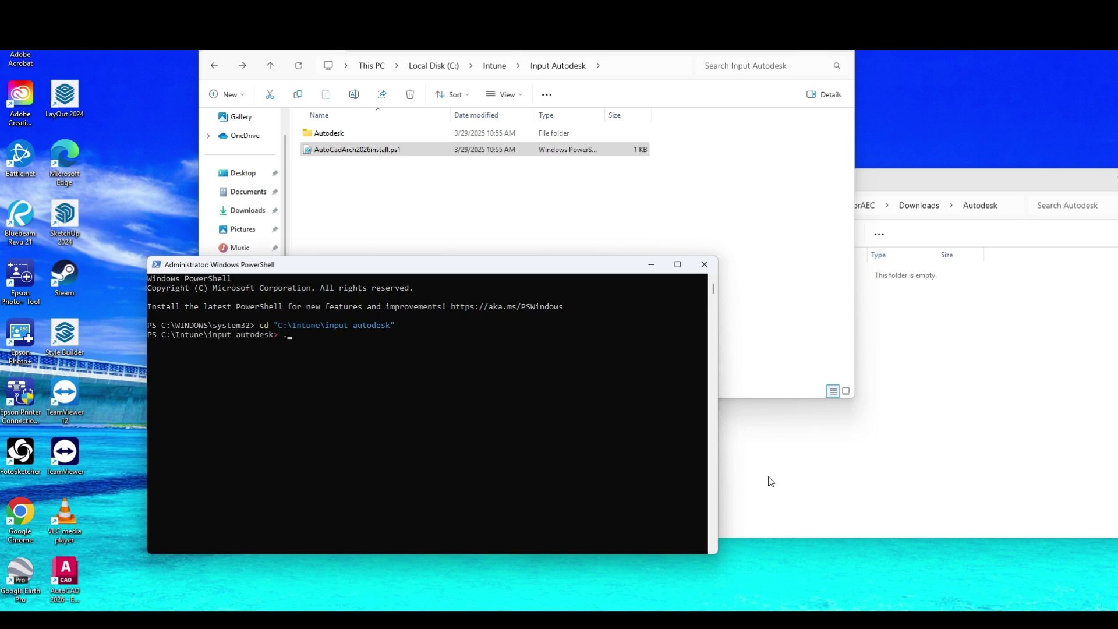
Run the .\AutoCadArch2026install.ps1 install script from that folder.
type(".\\Auto")
key("Tab")
key("Return")
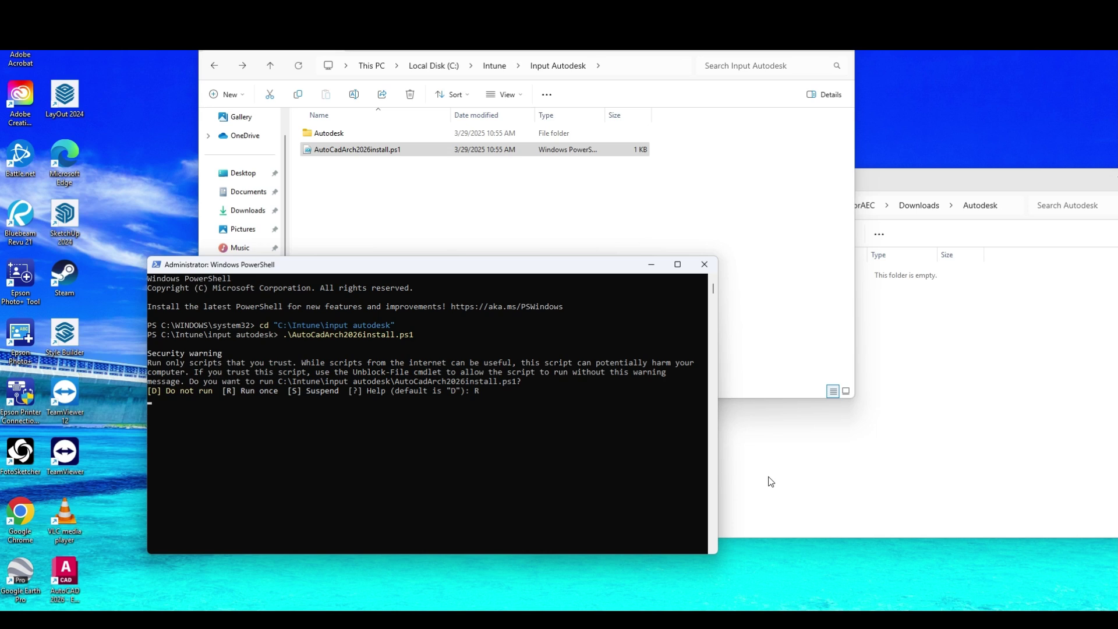
Browse a second Explorer window to This PC > Local Disk (C:) > Autodesk to see AutoCADArchitecture2026.
left_click(946, 374)
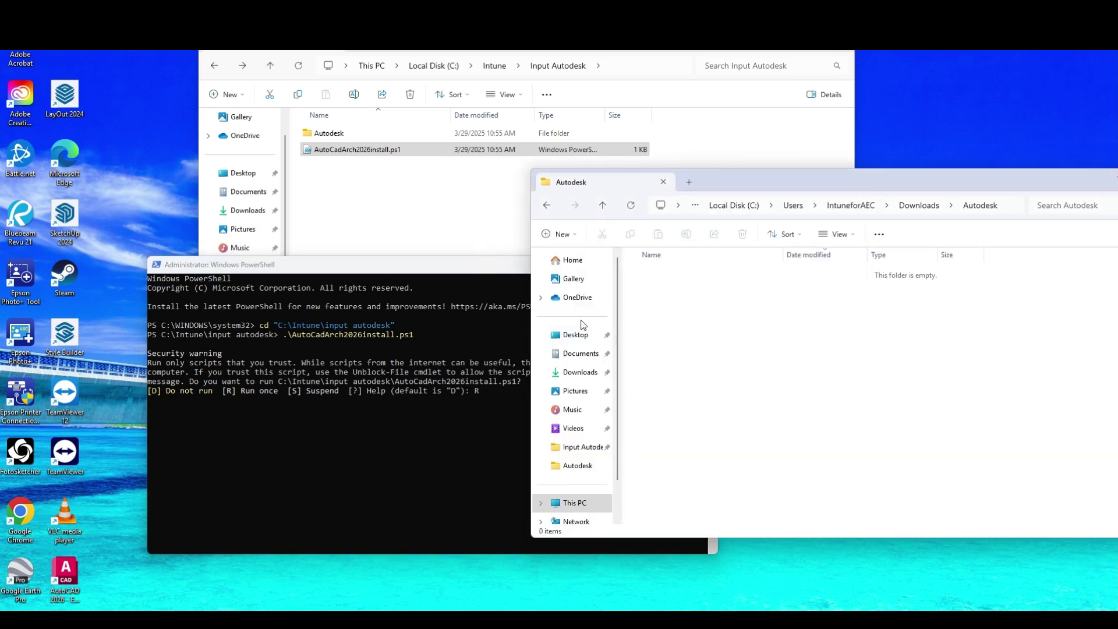
left_click_drag(750, 186, 864, 183)
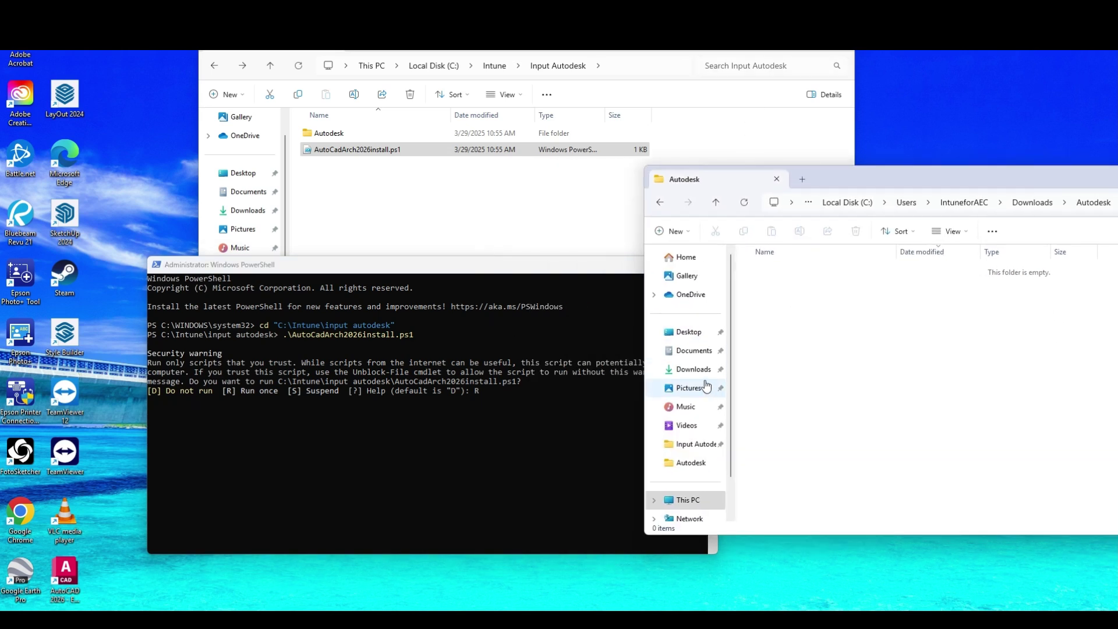
scroll(706, 386, "down", 1)
left_click(687, 458)
left_click(819, 287)
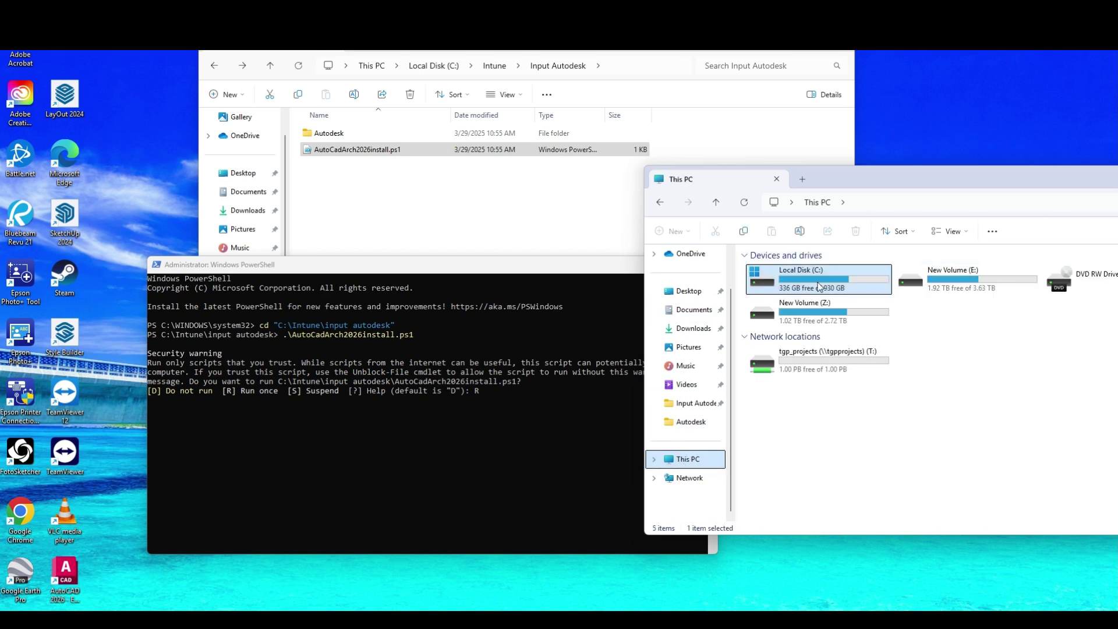
double_click(820, 286)
left_click(786, 288)
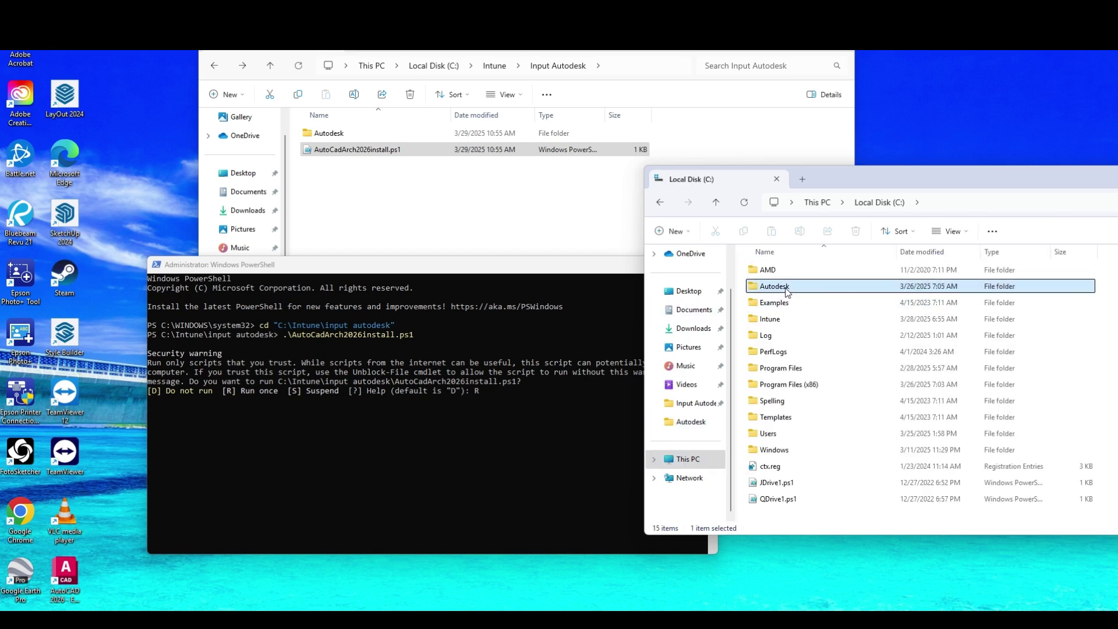
double_click(786, 288)
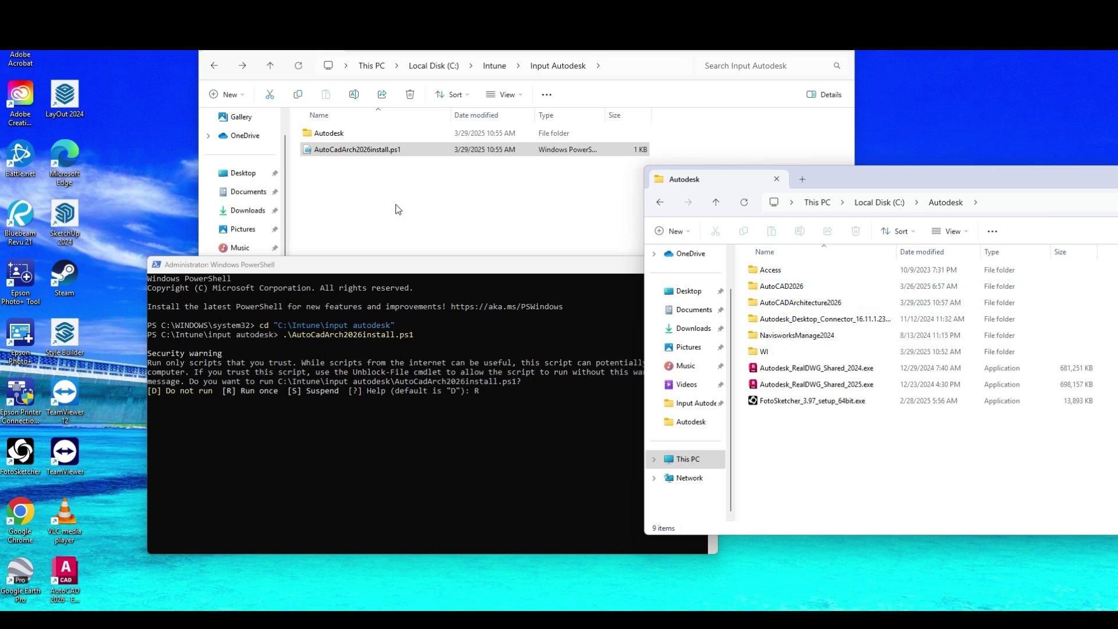
left_click_drag(394, 259, 266, 149)
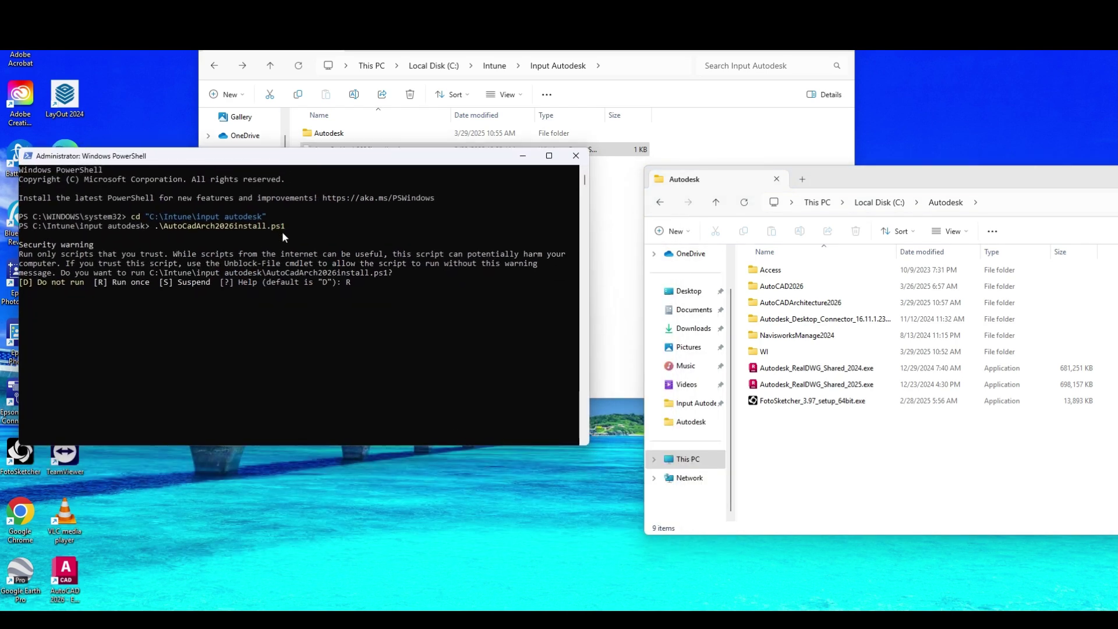
Bring up Task Manager to watch AdODIS-installer.exe and close the C:\Autodesk folder window.
left_click(900, 618)
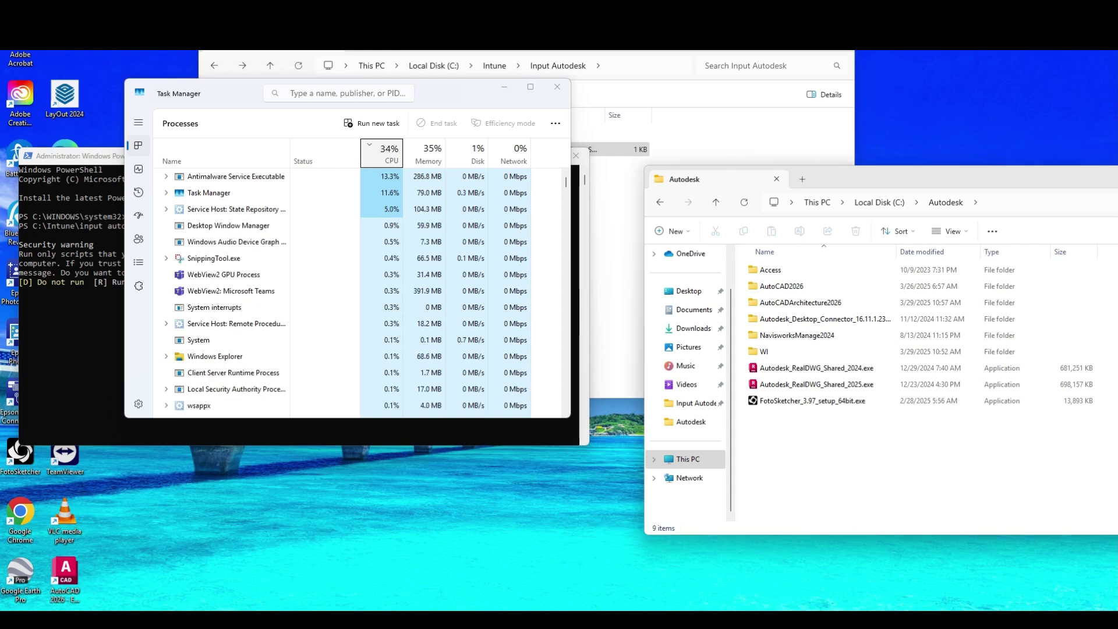
key("ctrl+w")
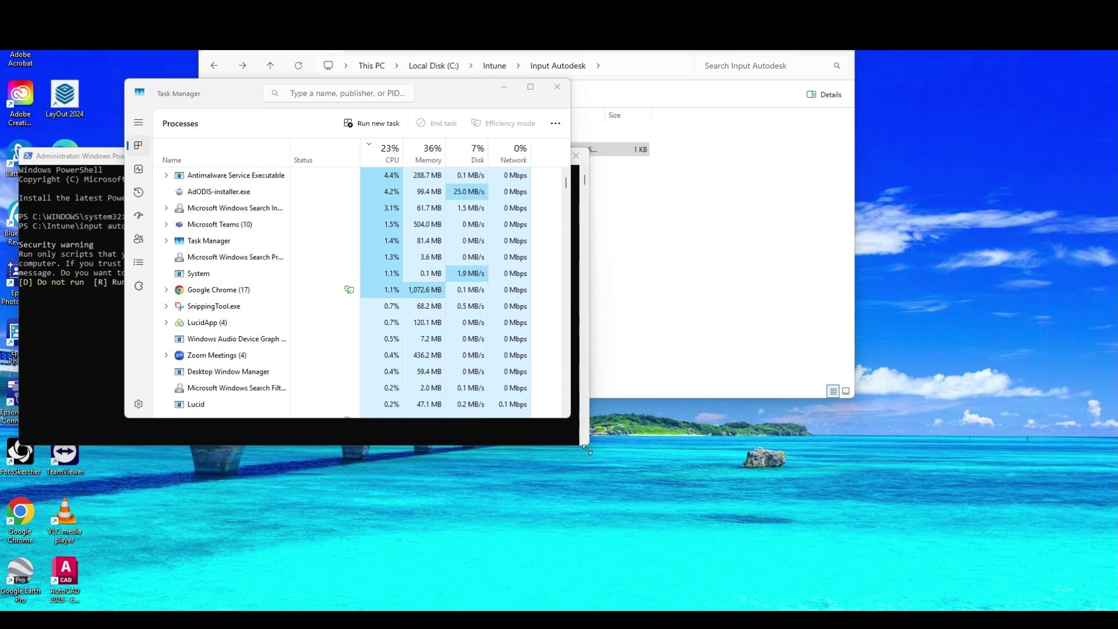
Launch another administrator PowerShell and change into C:\Intune.
key("super")
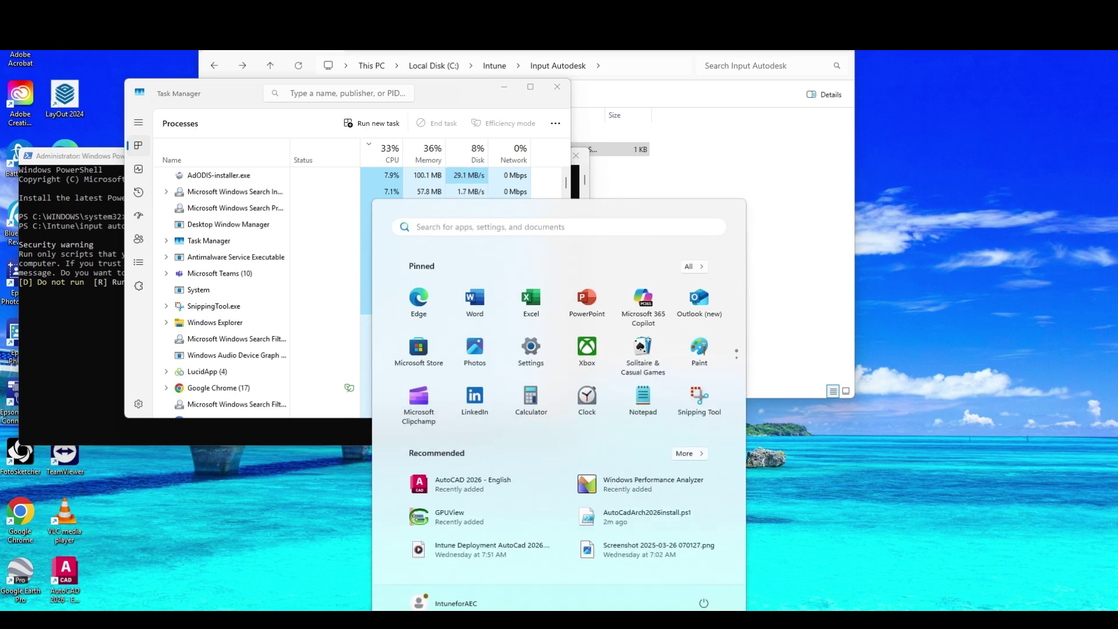
type("power")
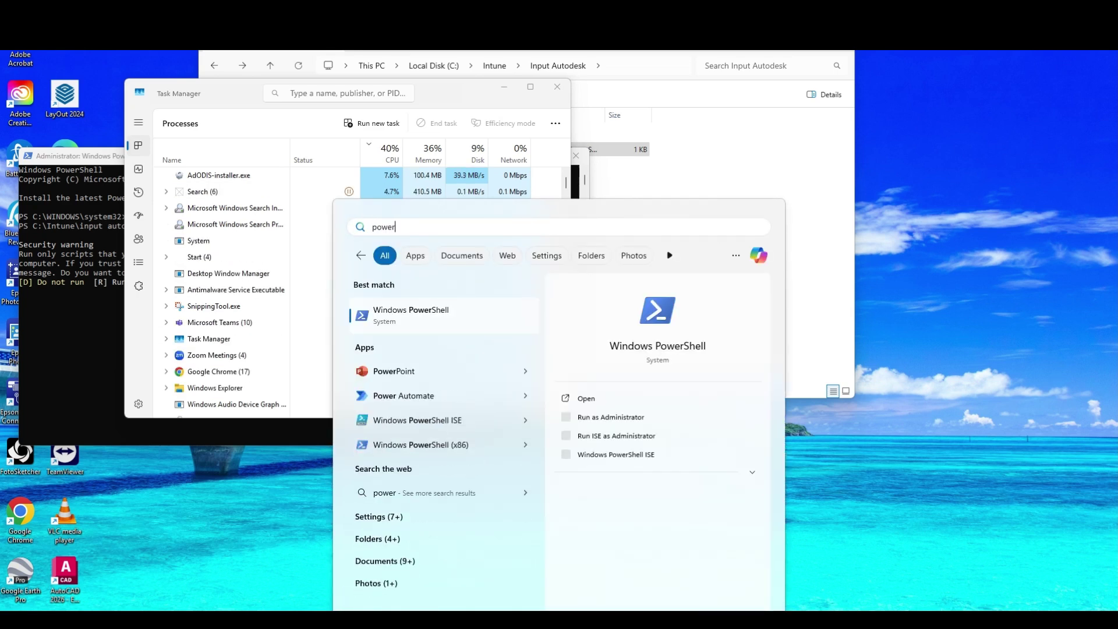
left_click(609, 420)
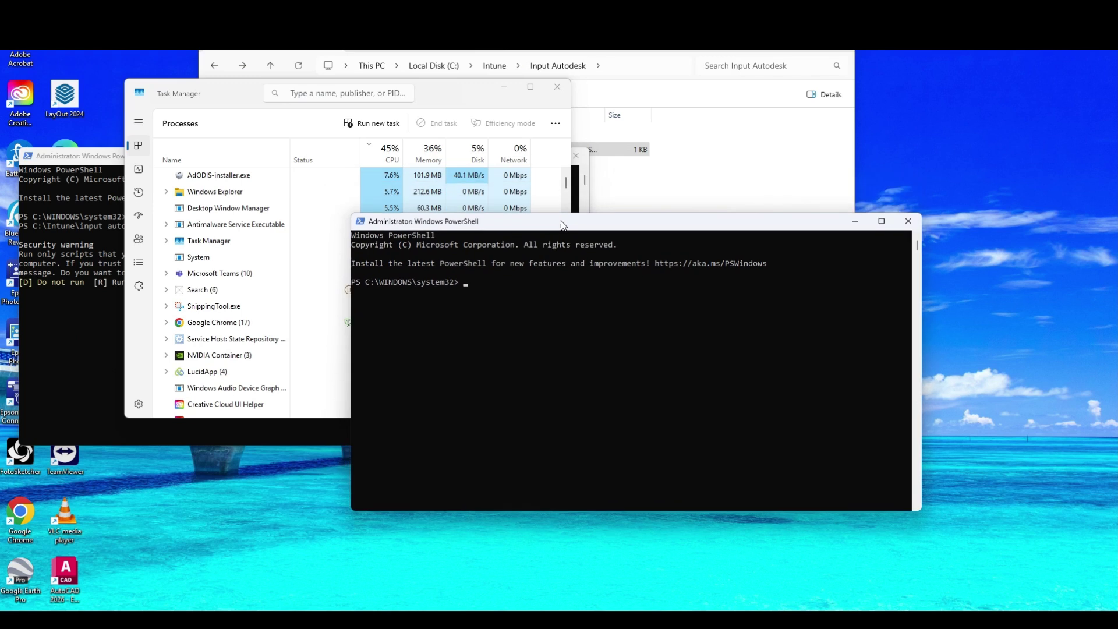
type("cd c")
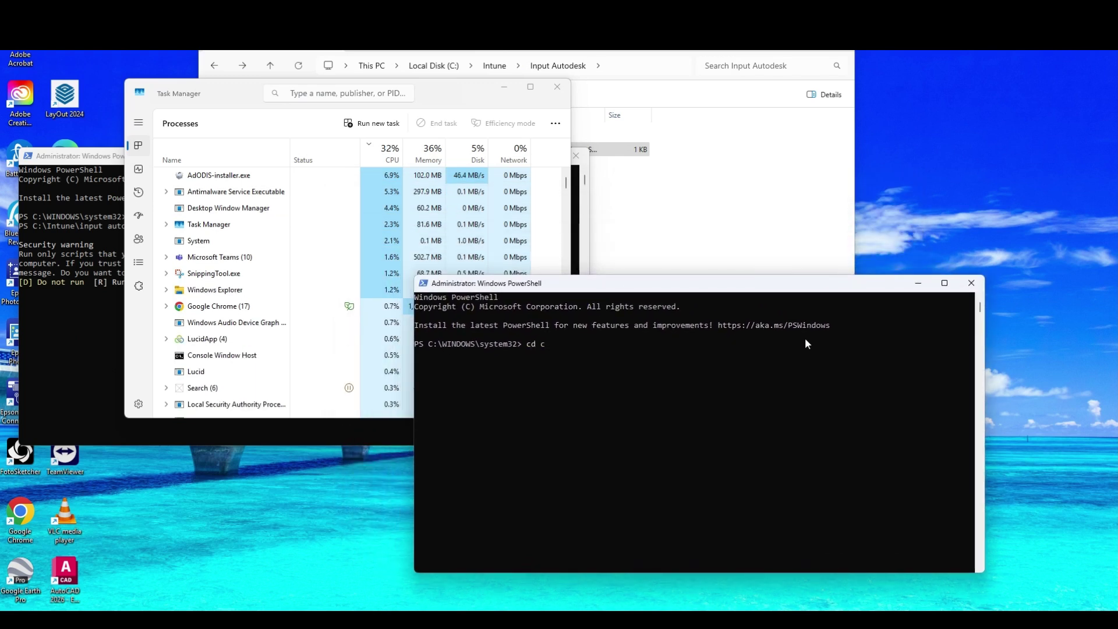
type(":\\intu")
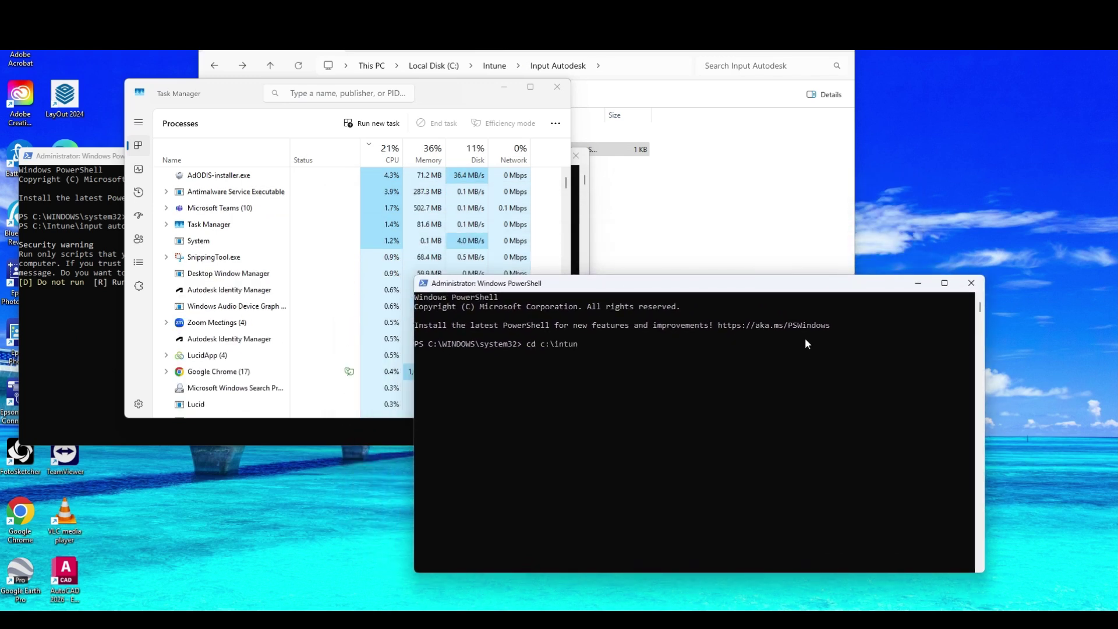
type("n")
key("Tab")
key("Return")
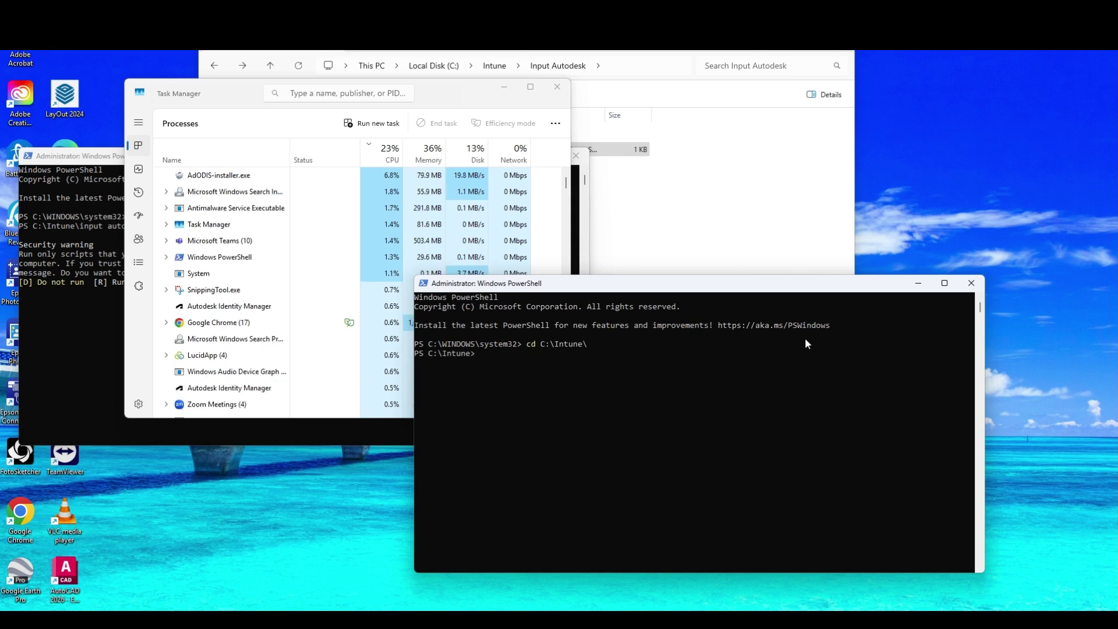
Start IntuneWinAppUtil.exe and give 'input autodesk' as the source folder.
type(".\\in")
key("Tab")
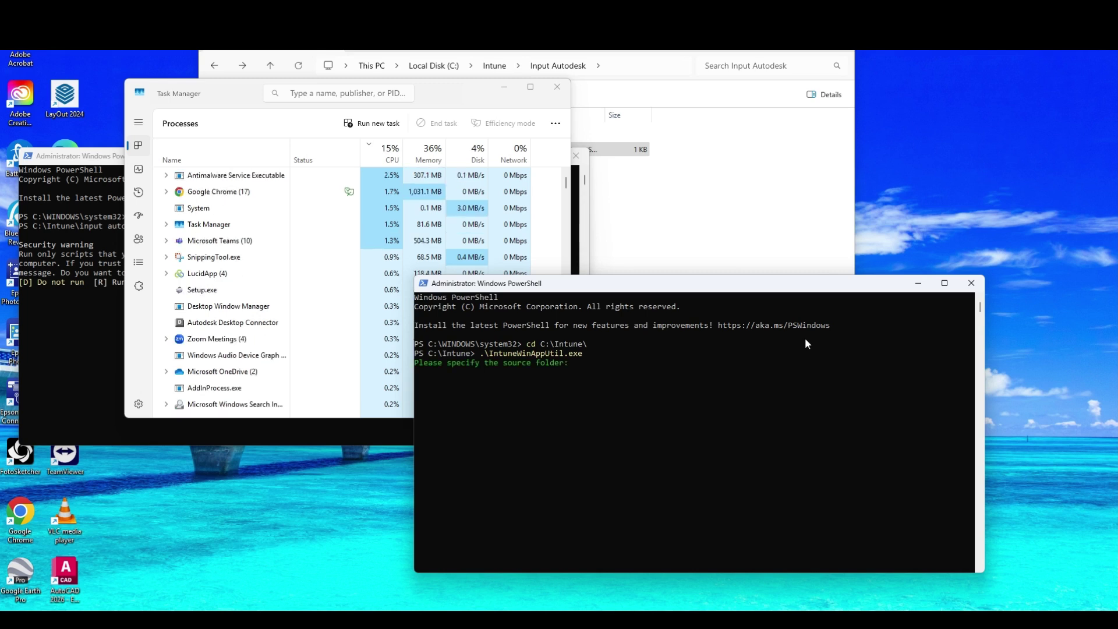
type("input autodesk")
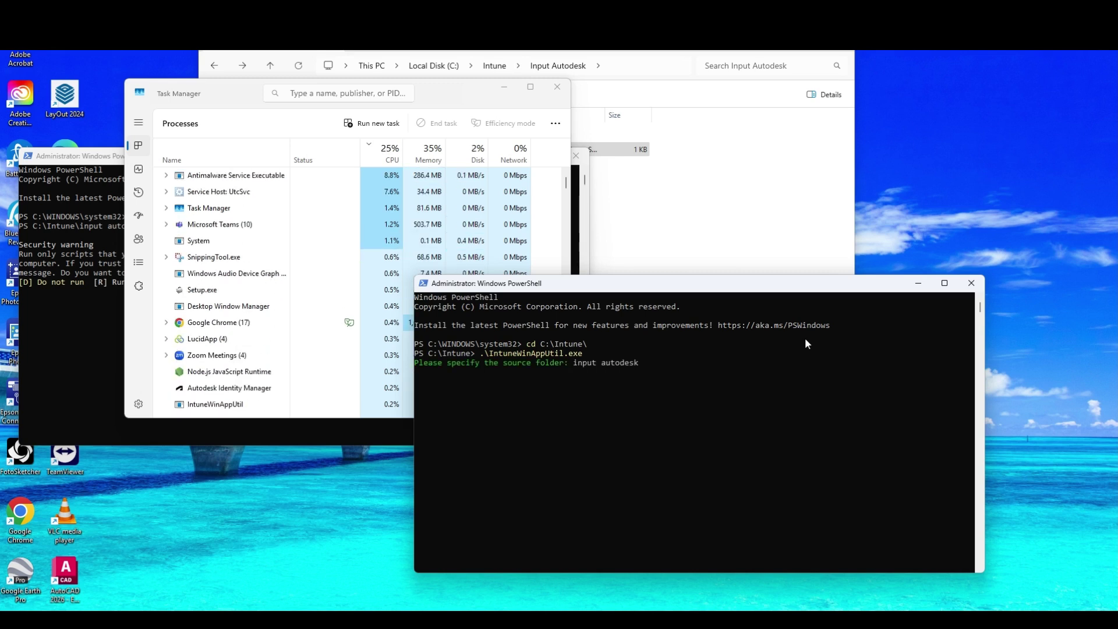
key("Return")
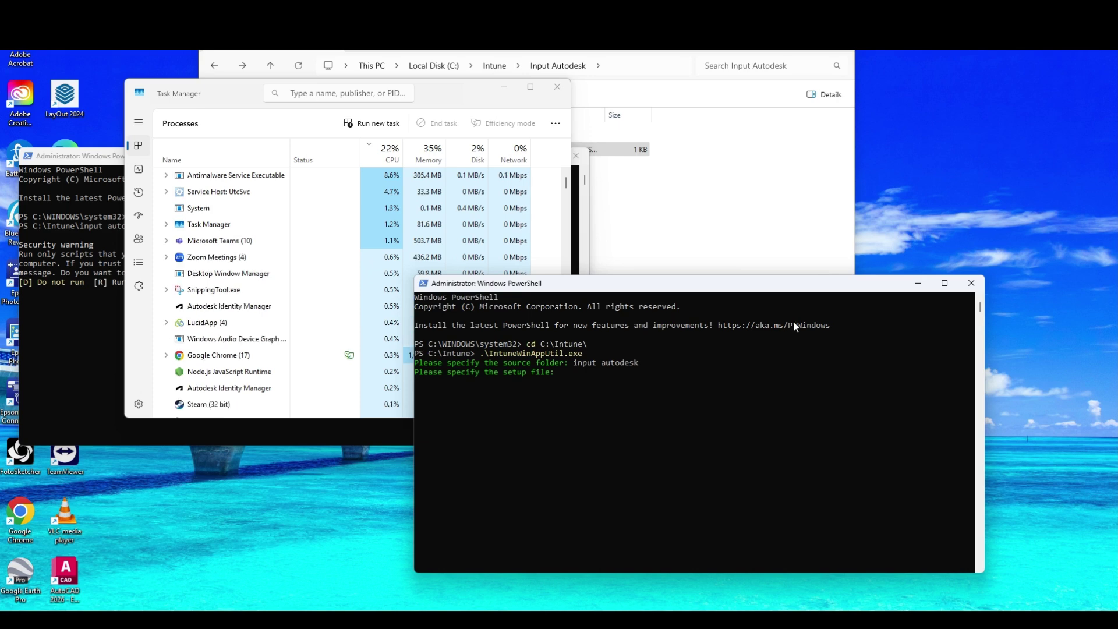
Enter setup file AutoCadArch2026install.ps1, output folder 'output', and decline a catalog folder.
left_click(684, 52)
left_click(634, 518)
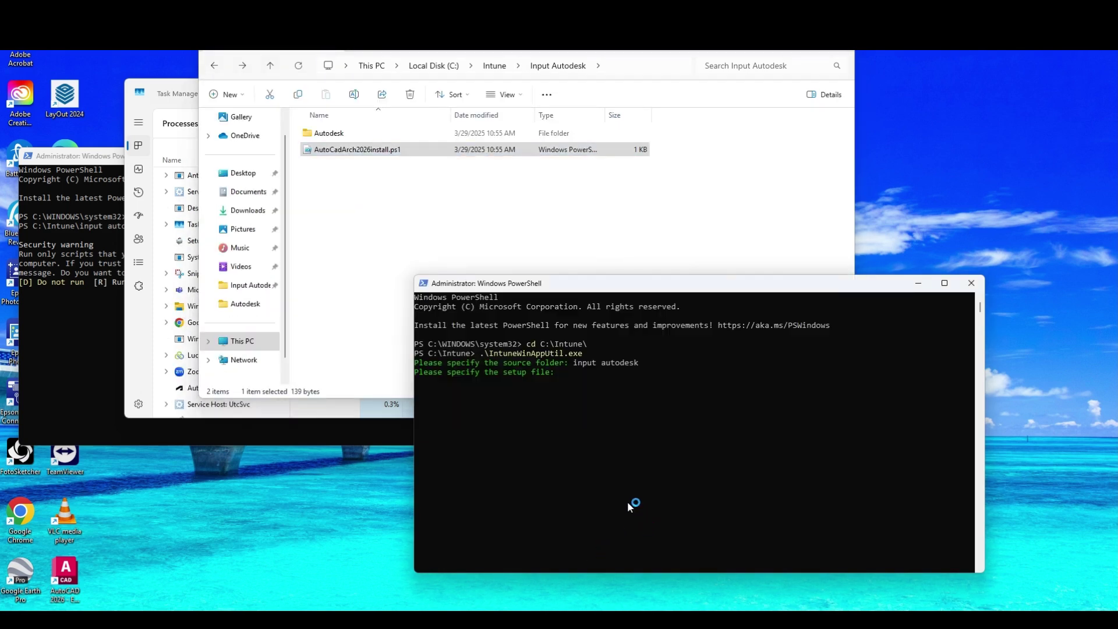
type("Auto")
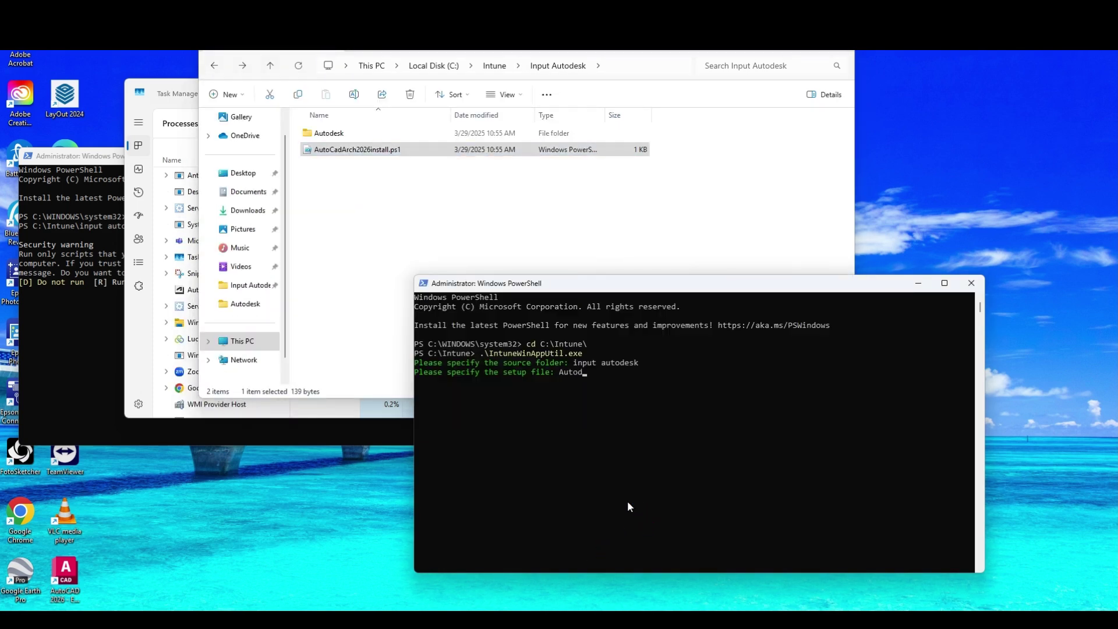
type("Cad")
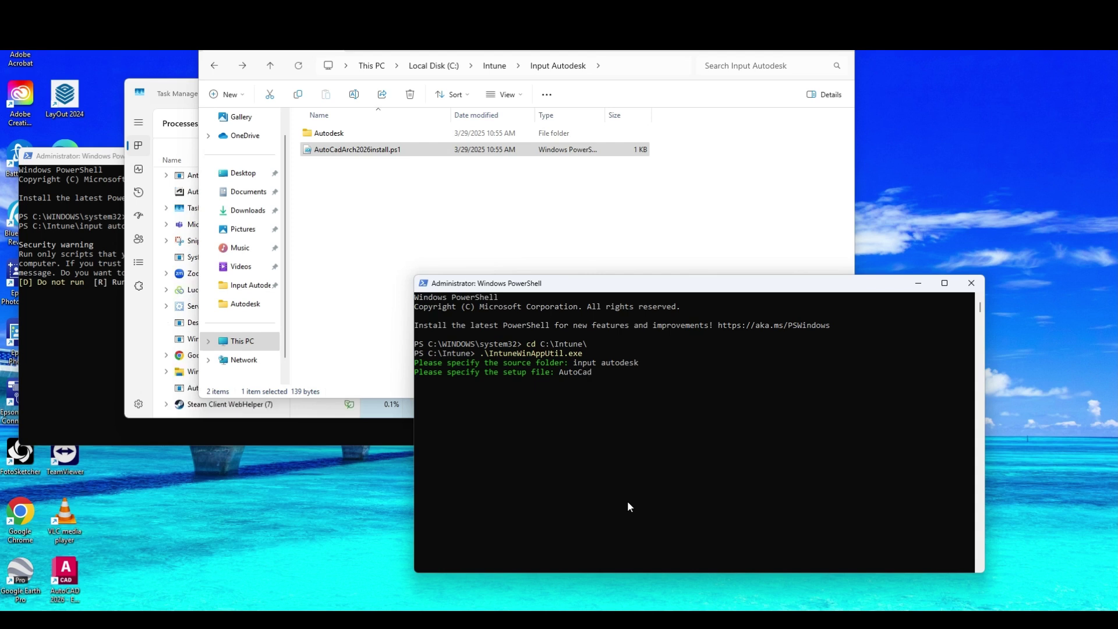
type("Arch202")
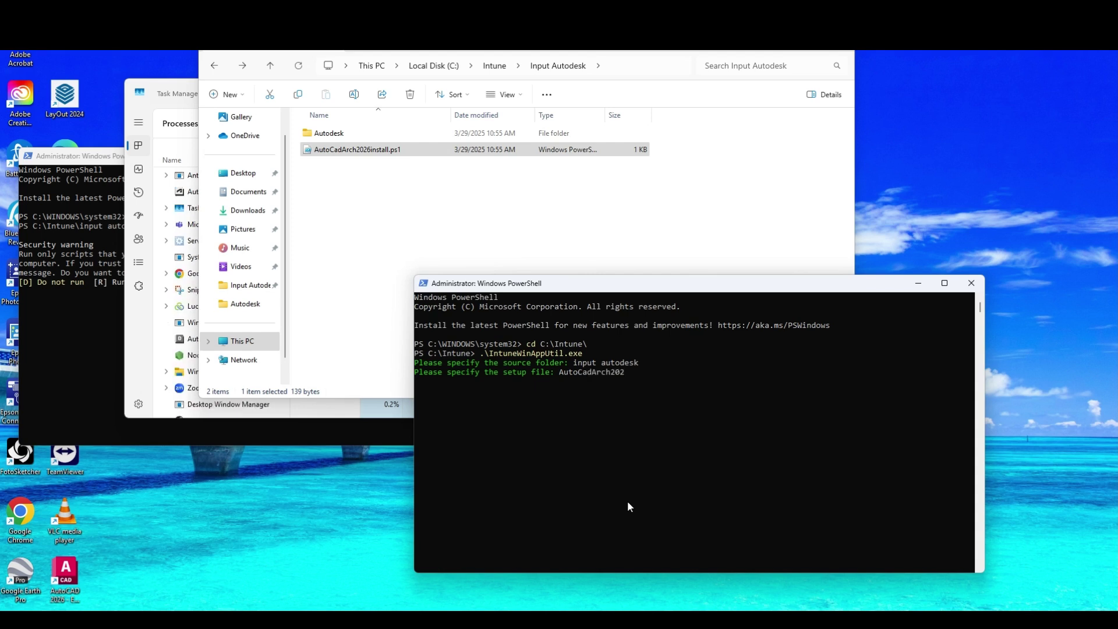
type("6")
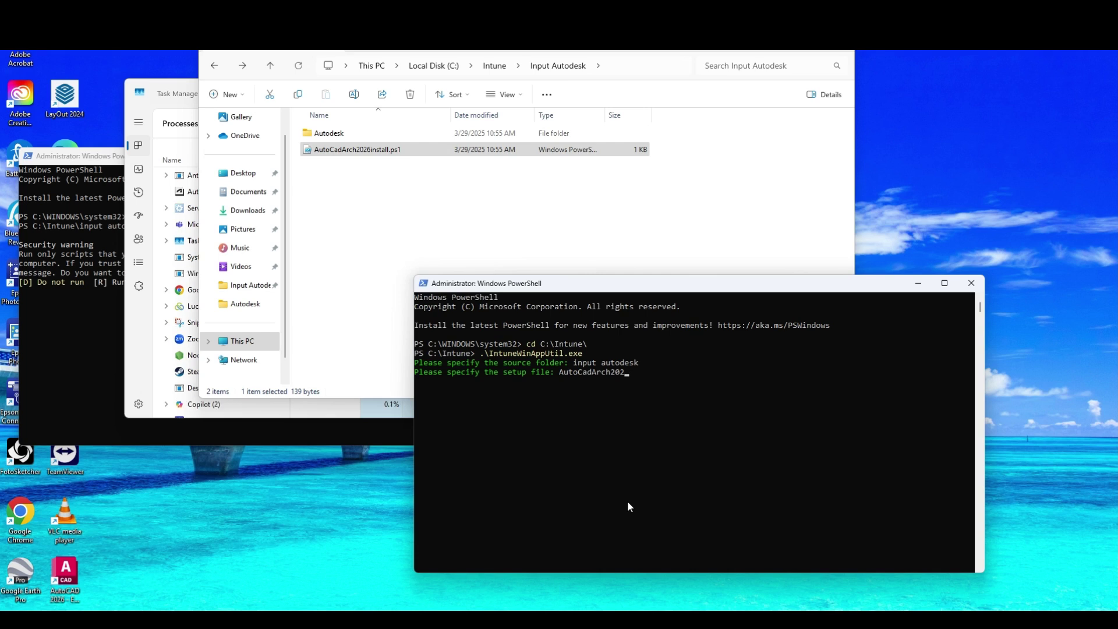
type("install.ps1")
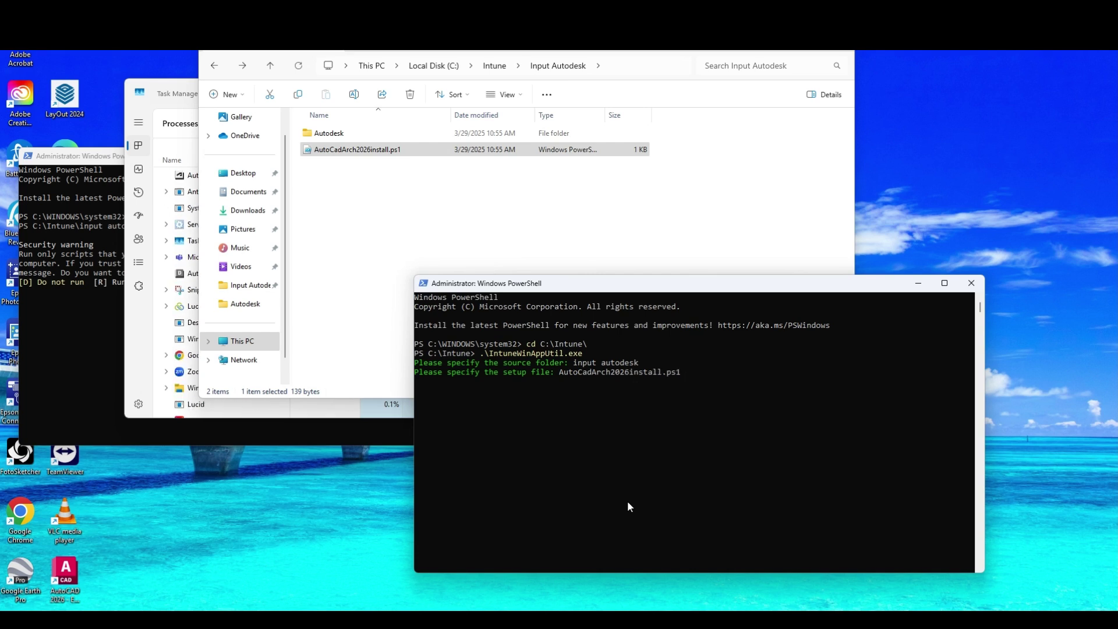
key("Return")
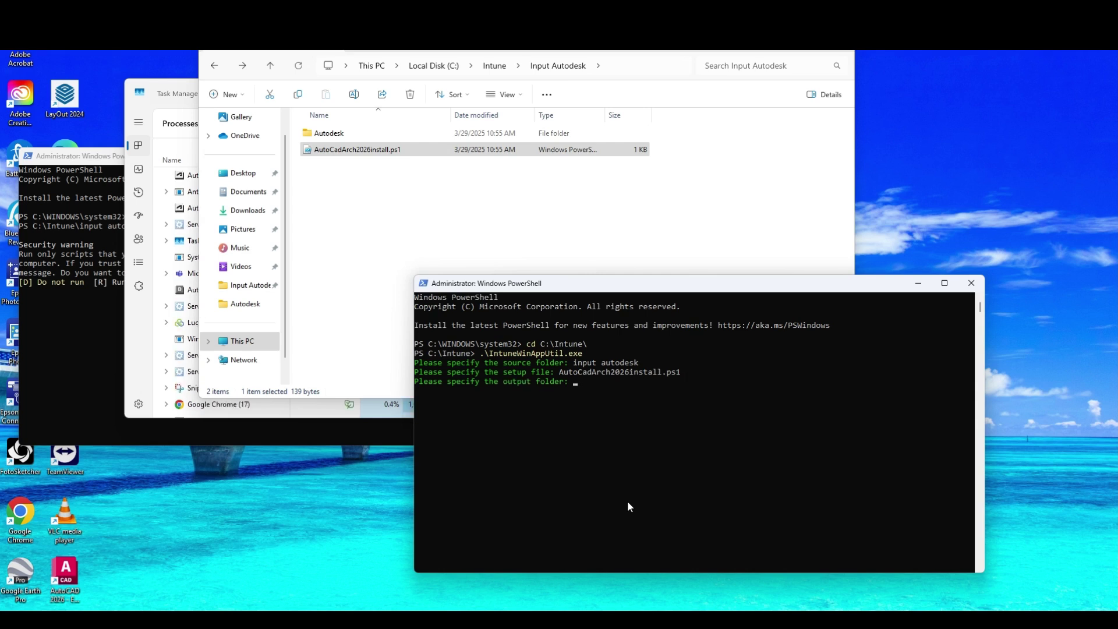
type("output")
key("Return")
type("n")
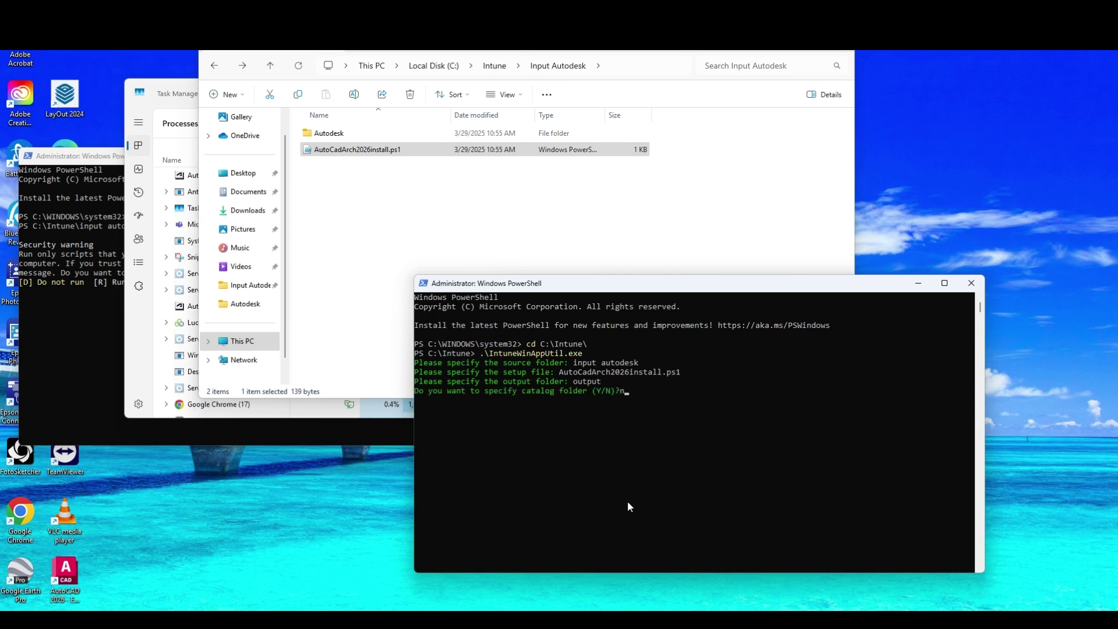
key("Return")
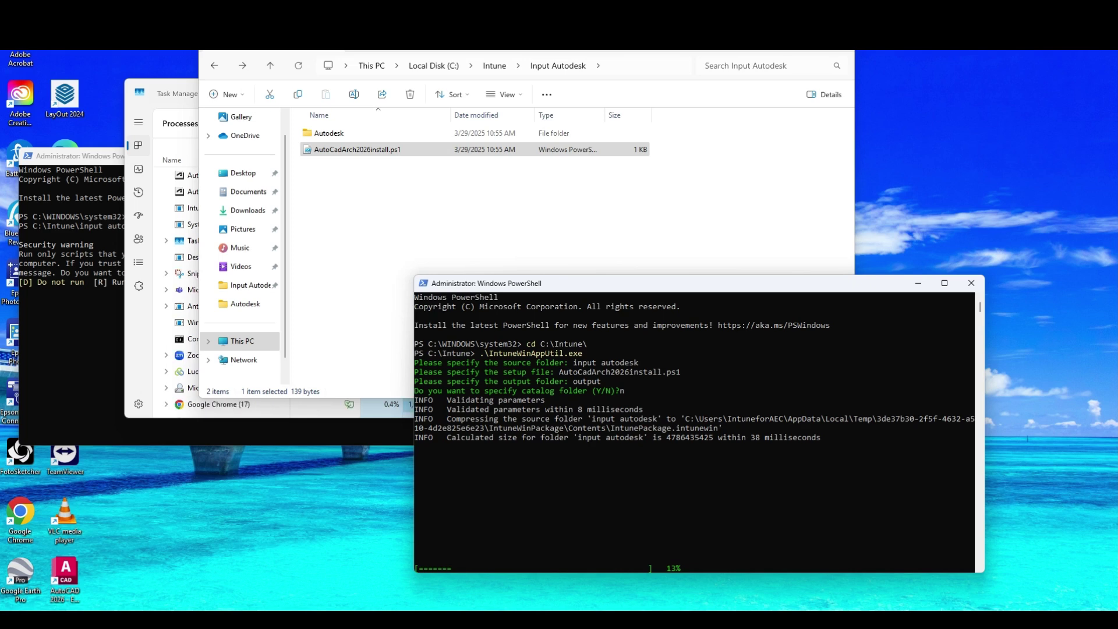
Monitor packaging progress and IntuneWinAppUtil disk activity by alternating between the PowerShell windows and Task Manager.
left_click(191, 97)
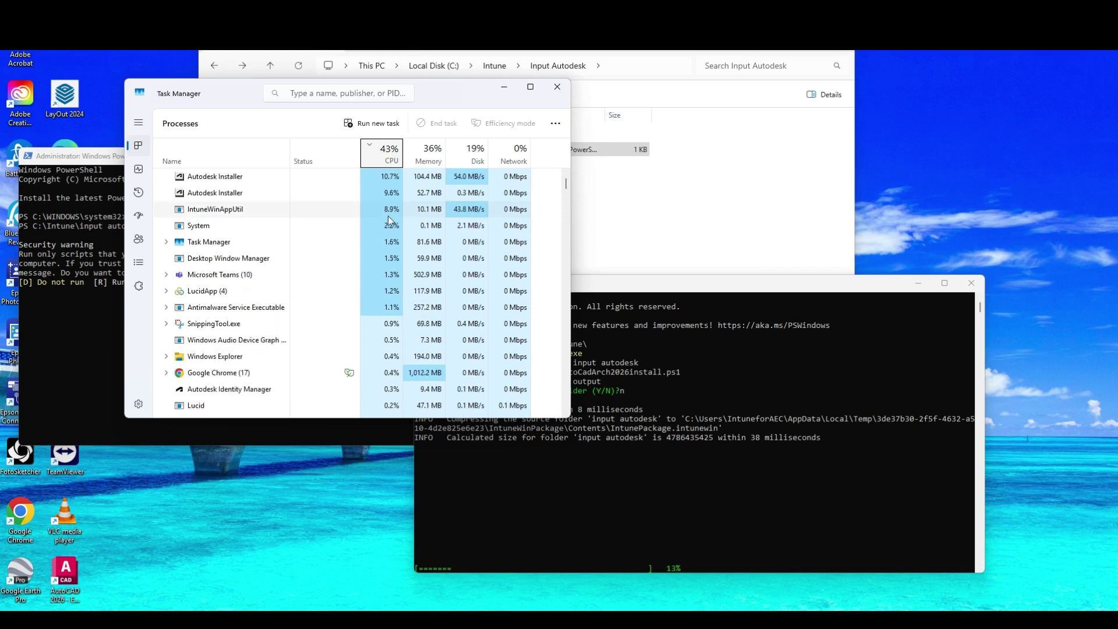
left_click(86, 157)
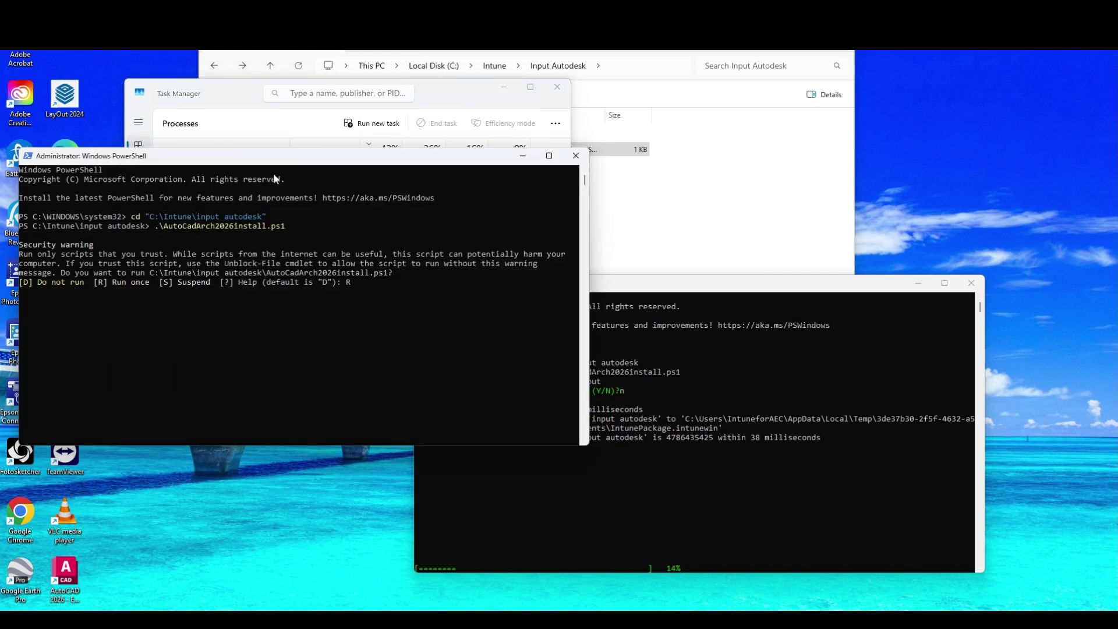
left_click(284, 89)
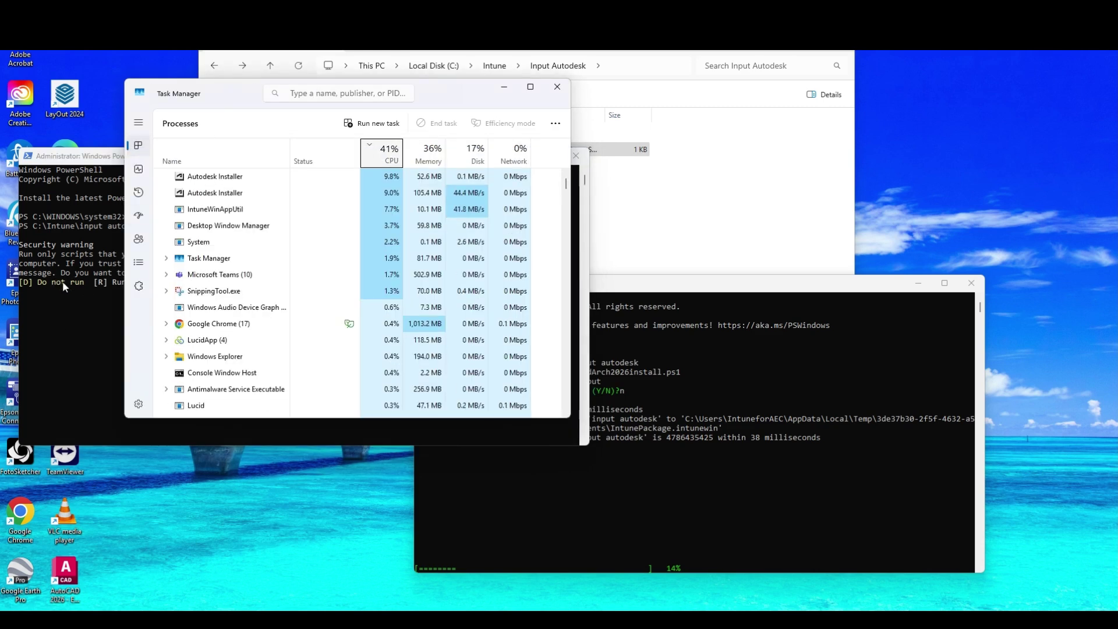
left_click(48, 295)
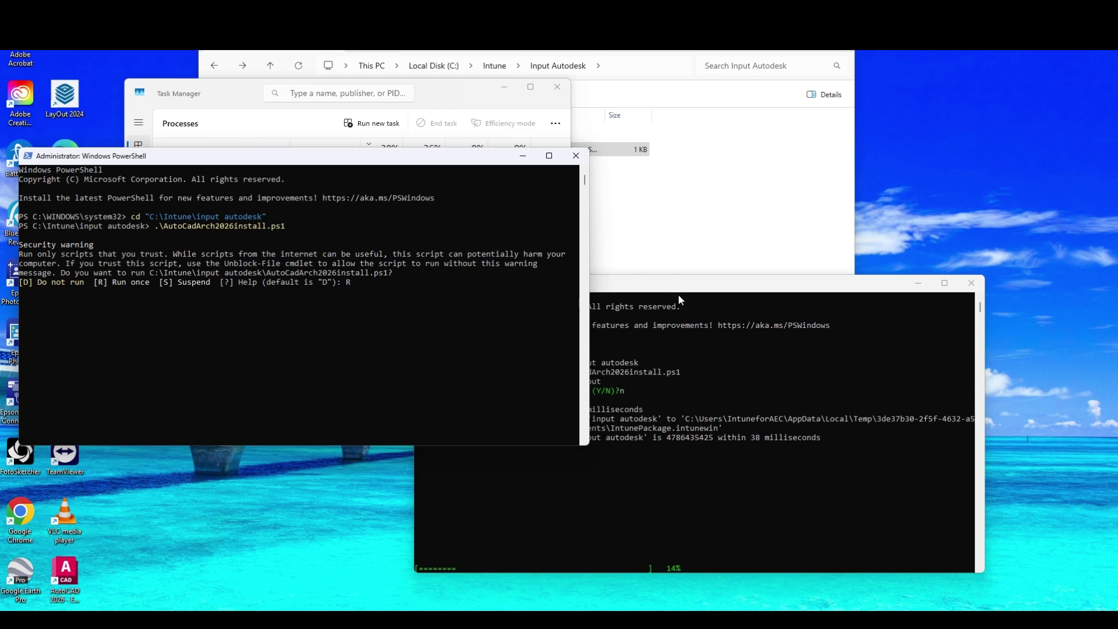
left_click(682, 292)
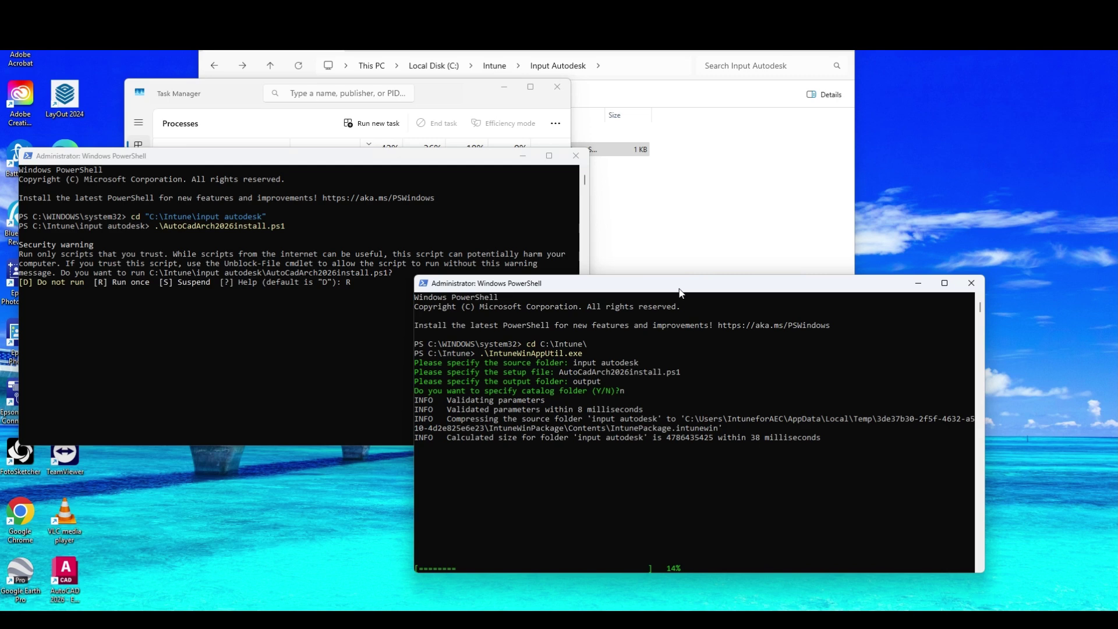
left_click(453, 107)
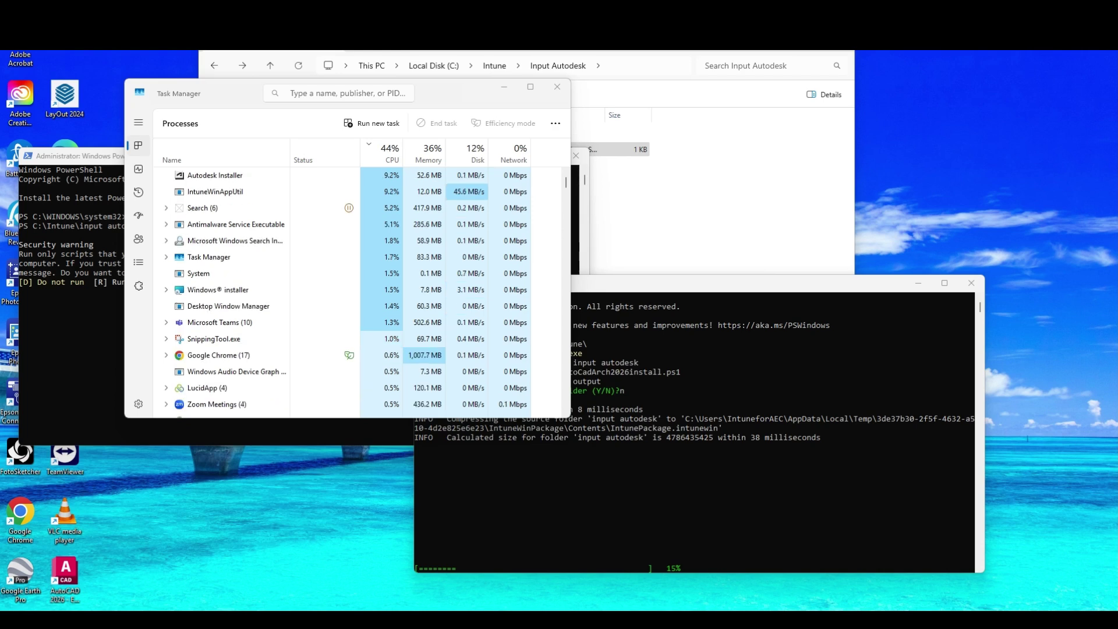
key("super+i")
key("alt+F4")
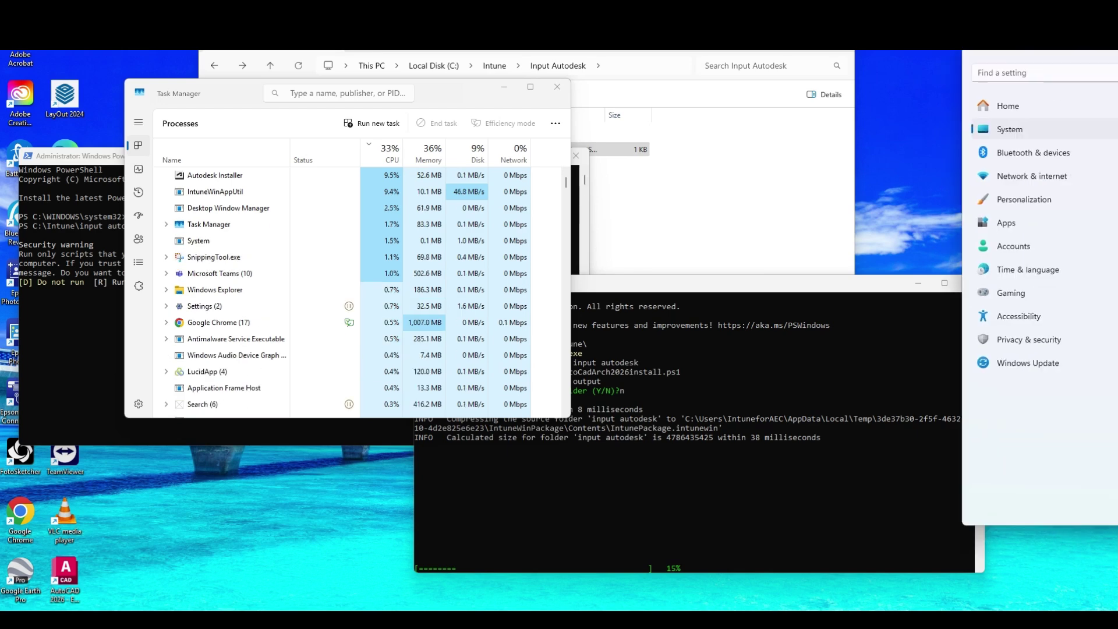
key("alt+F4")
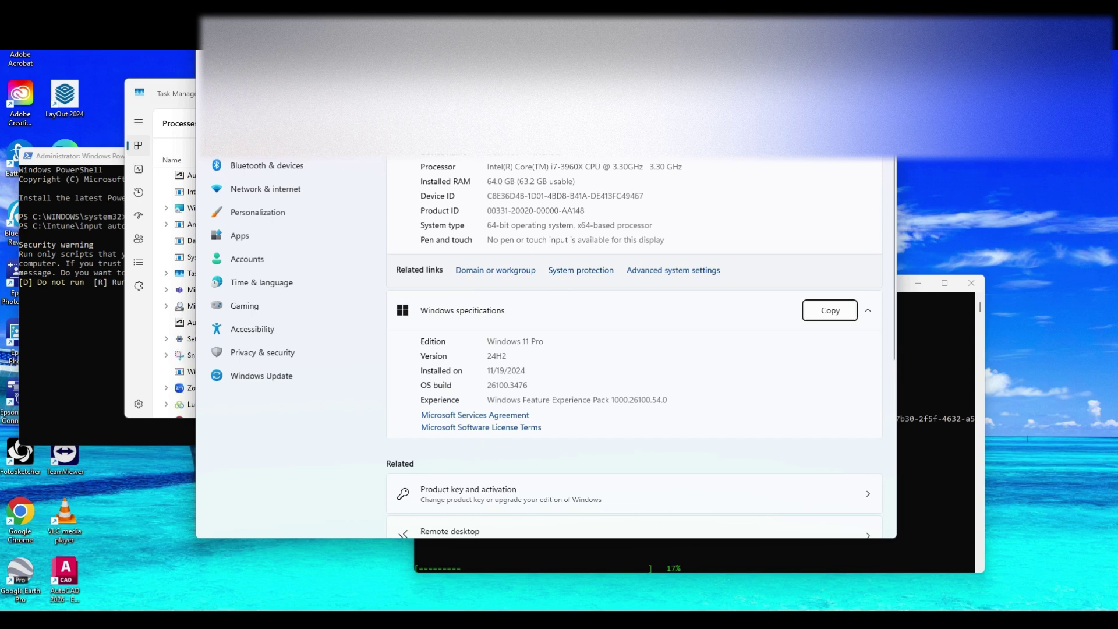
key("alt+F4")
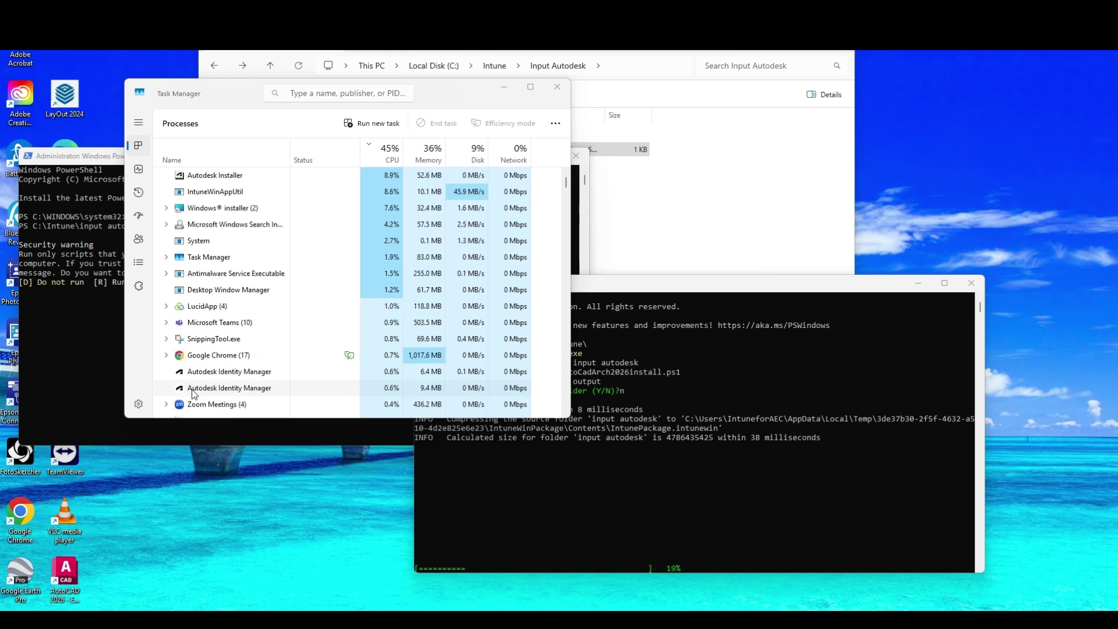
Shift the packaging PowerShell window right and bring the install-script PowerShell window forward.
left_click(715, 286)
left_click_drag(715, 285, 758, 295)
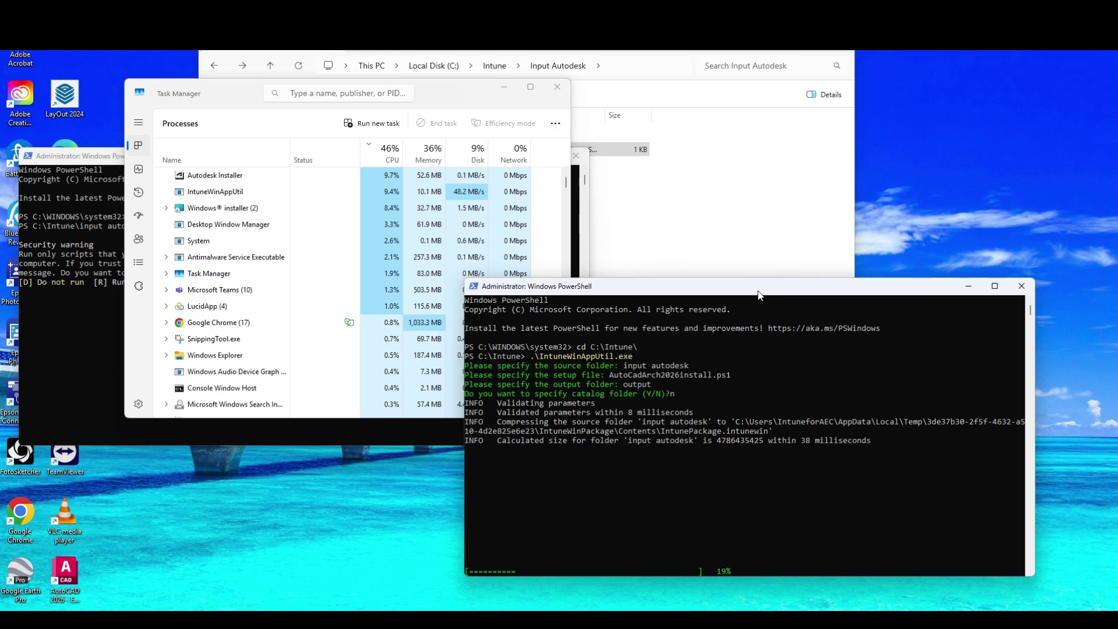
left_click(68, 313)
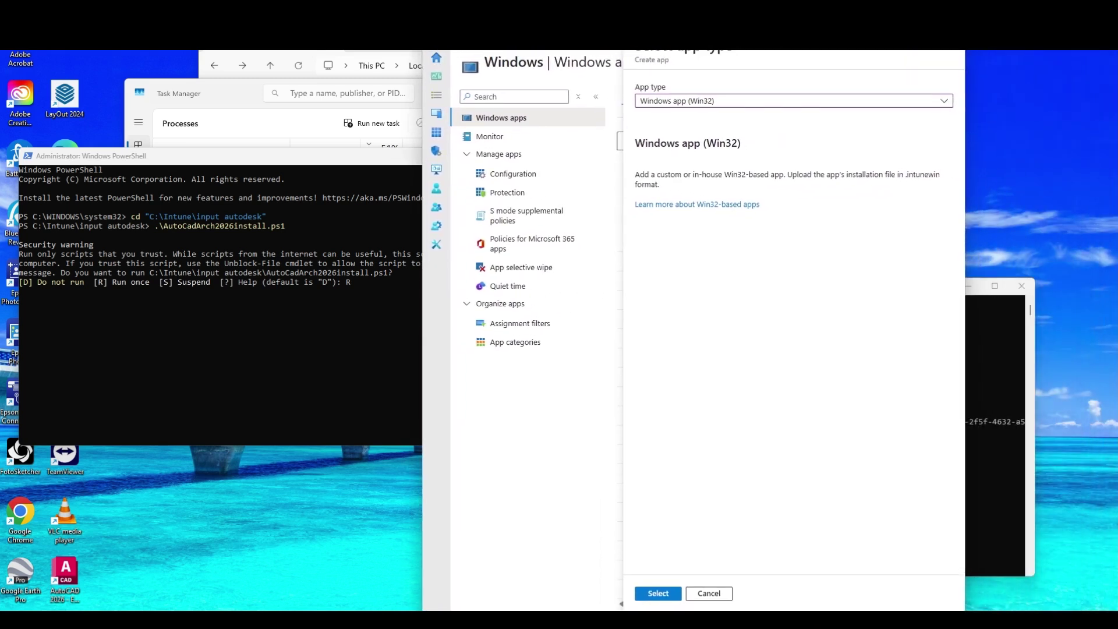
Maximize the browser and start adding a Windows app (Win32).
key("super+Up")
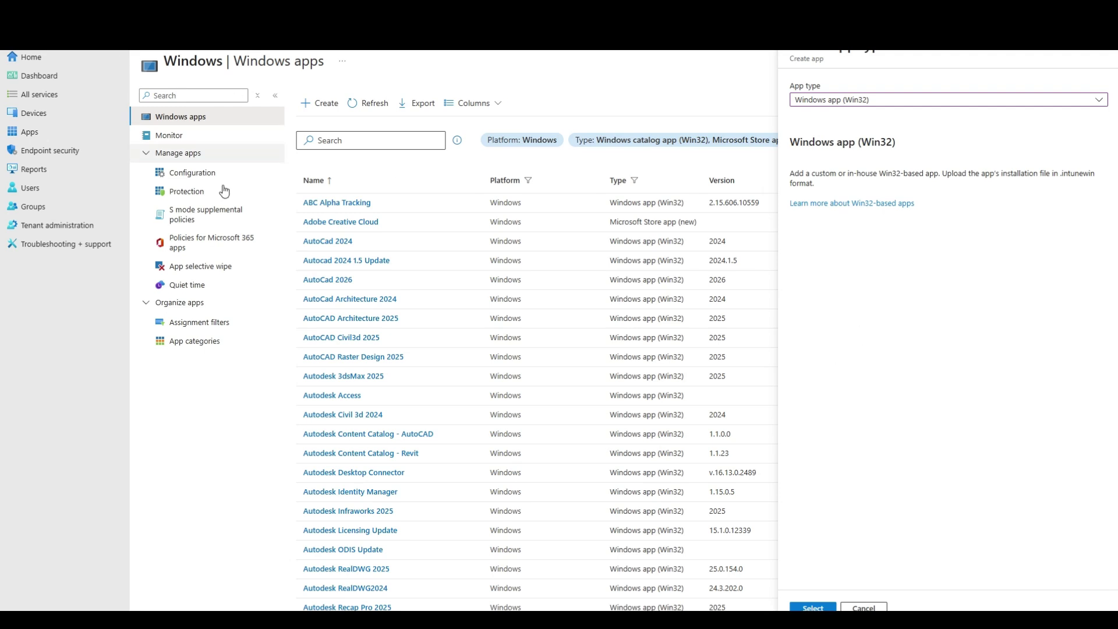
left_click(870, 102)
left_click(843, 343)
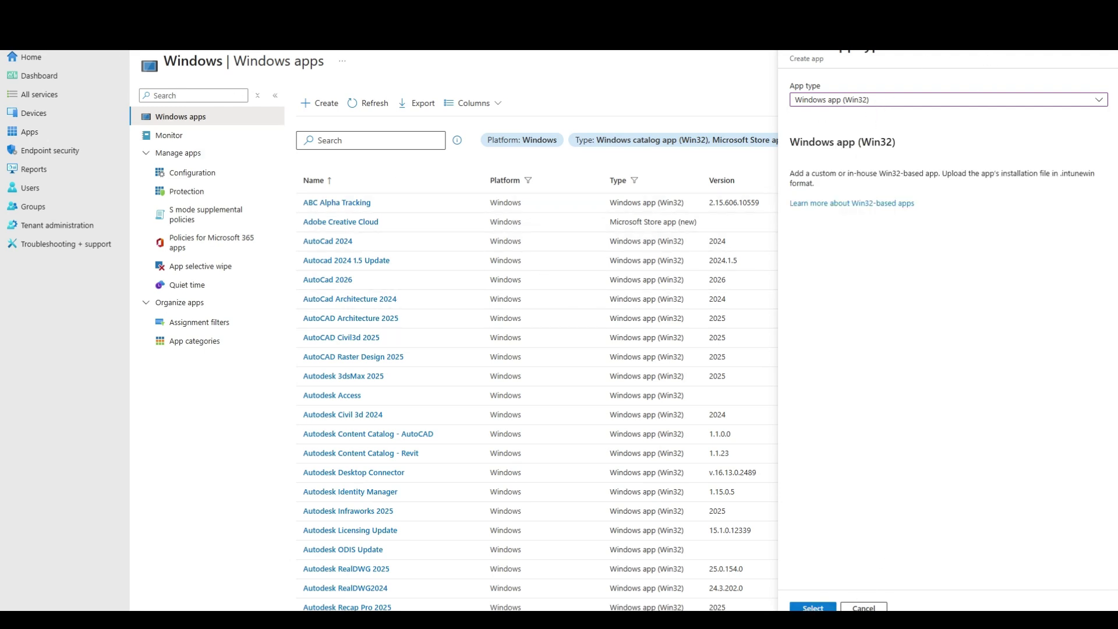
left_click(821, 608)
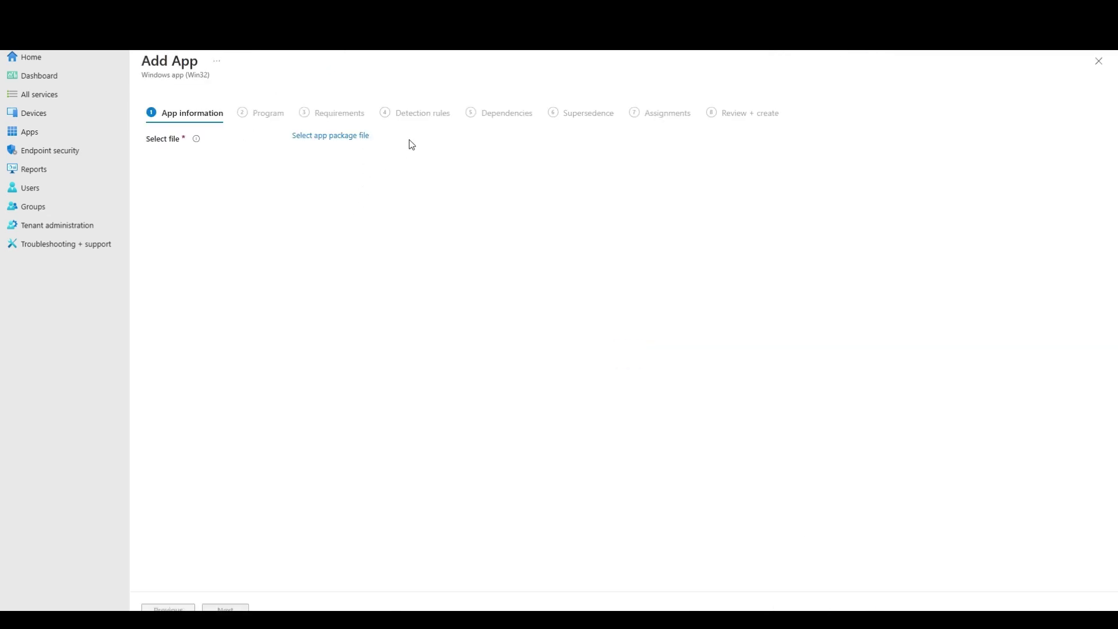
Browse for the app package file and navigate to the output folder with the .intunewin package.
left_click(325, 140)
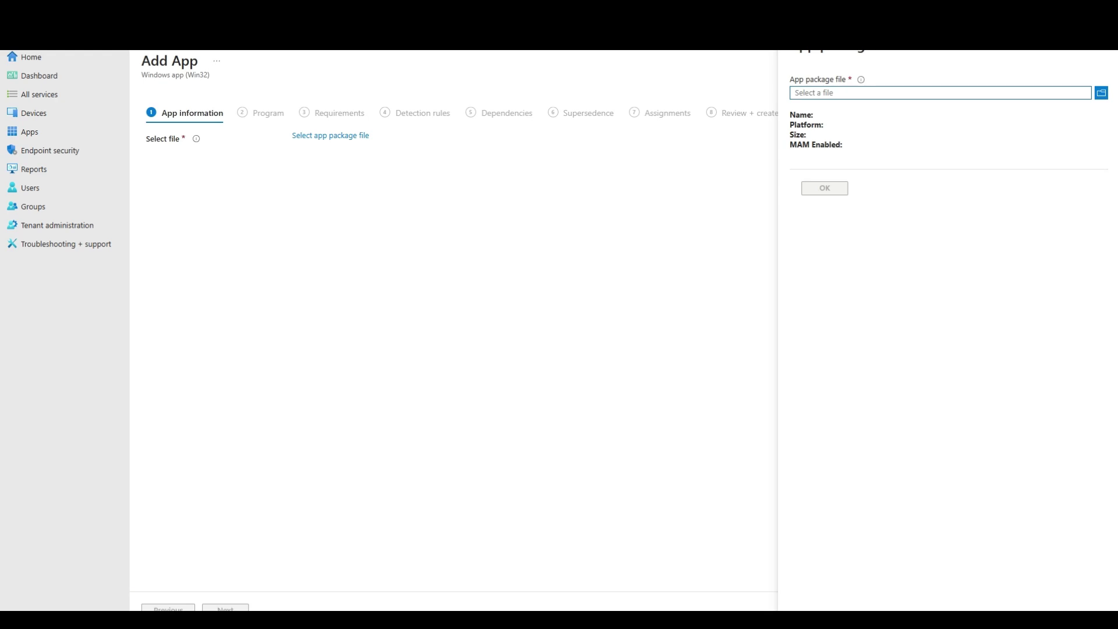
left_click(1101, 95)
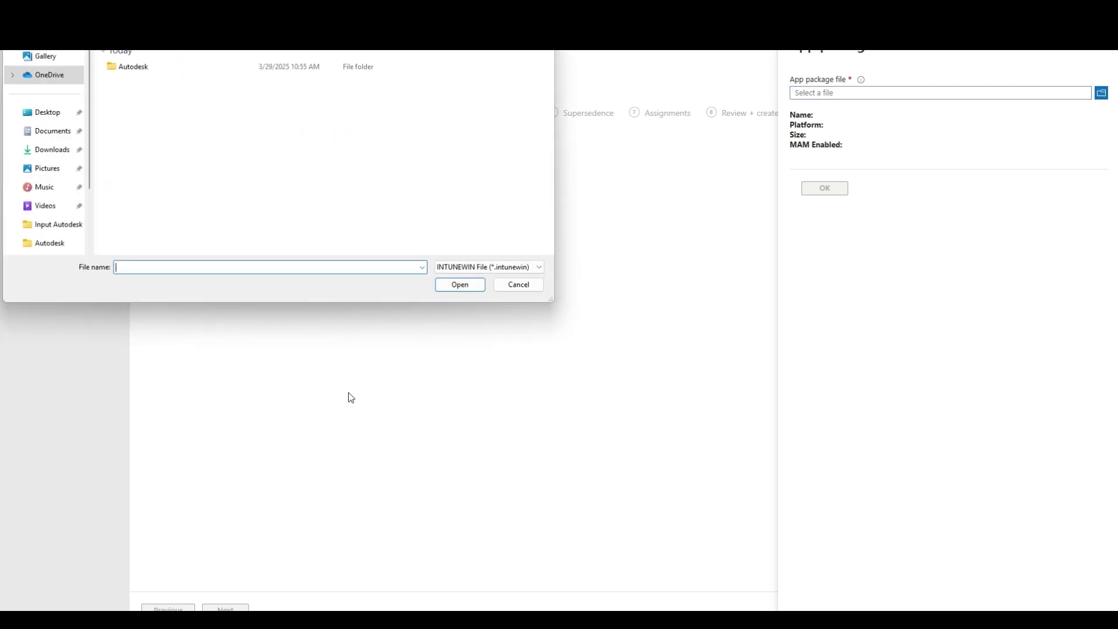
scroll(85, 241, "down", 3)
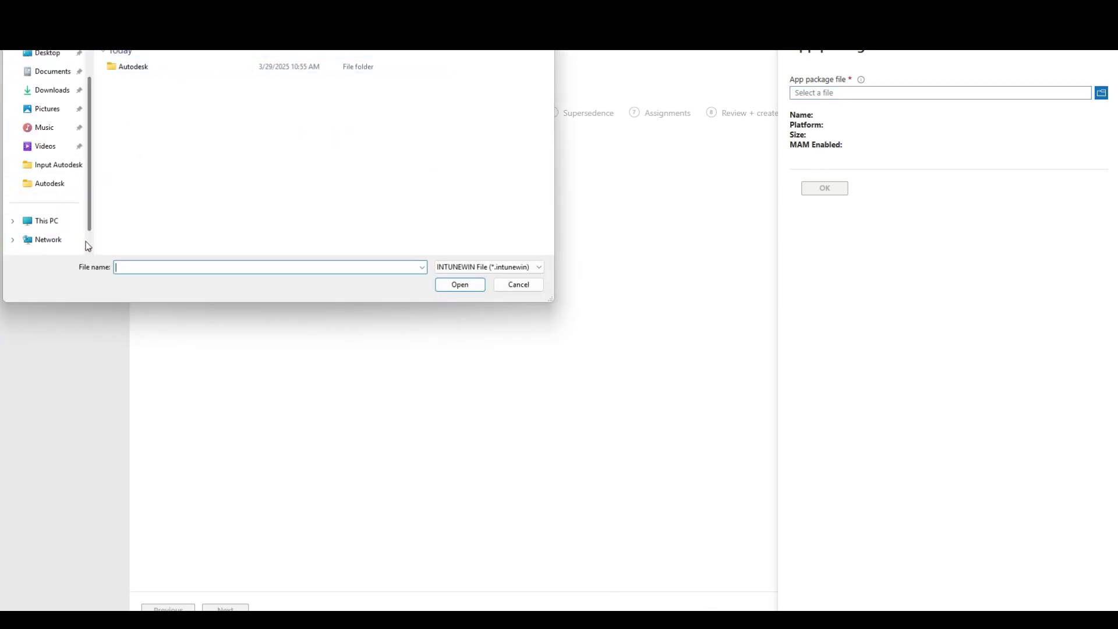
left_click(55, 184)
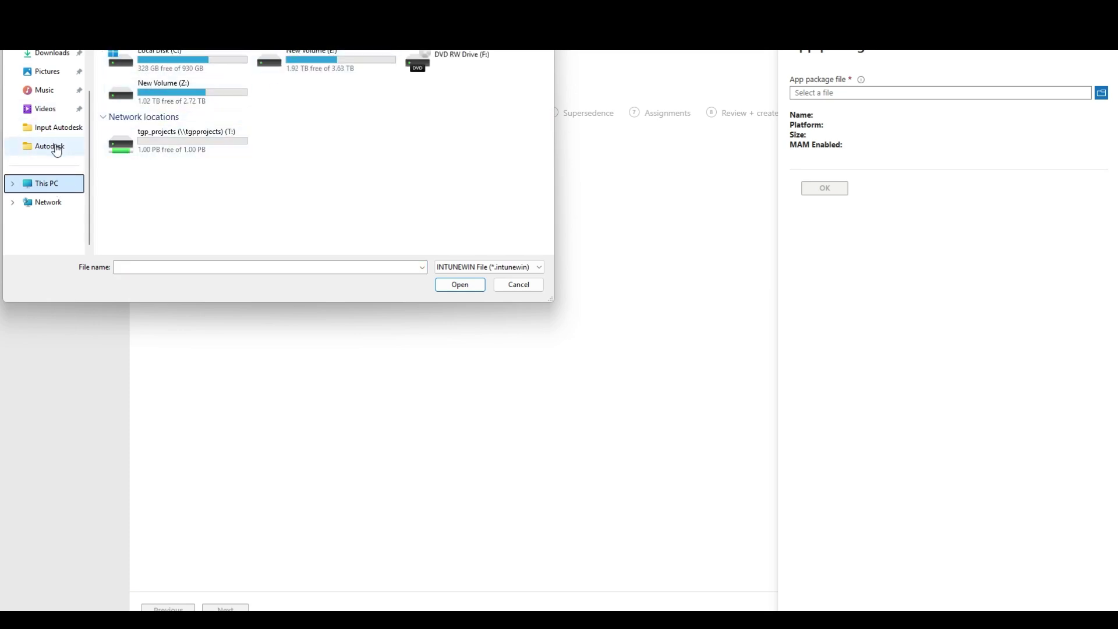
left_click(68, 132)
key("alt+Up")
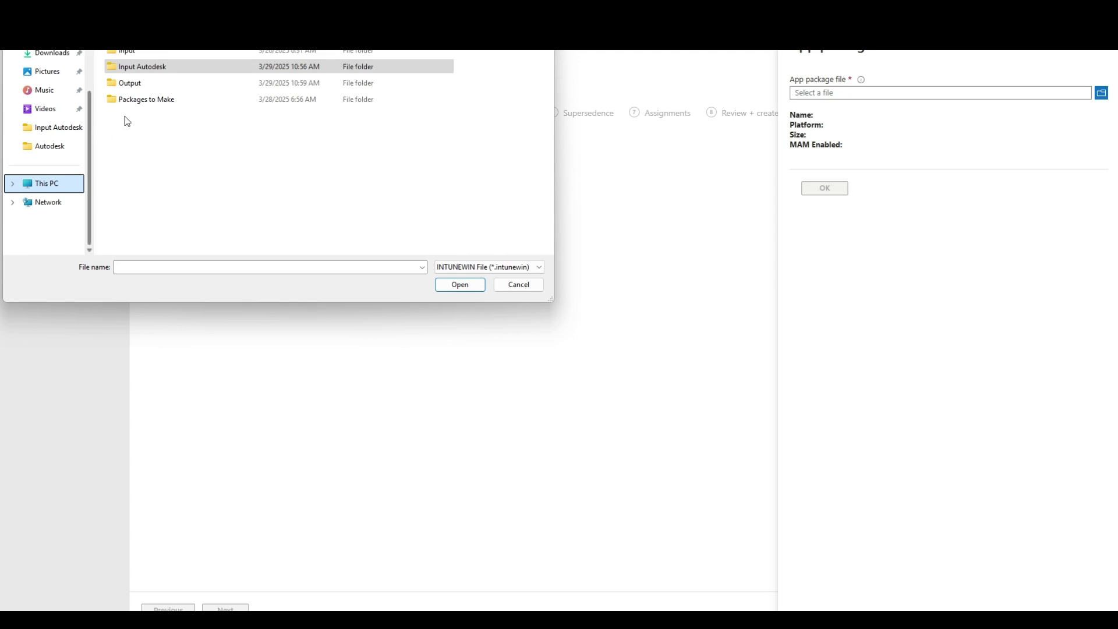
double_click(141, 83)
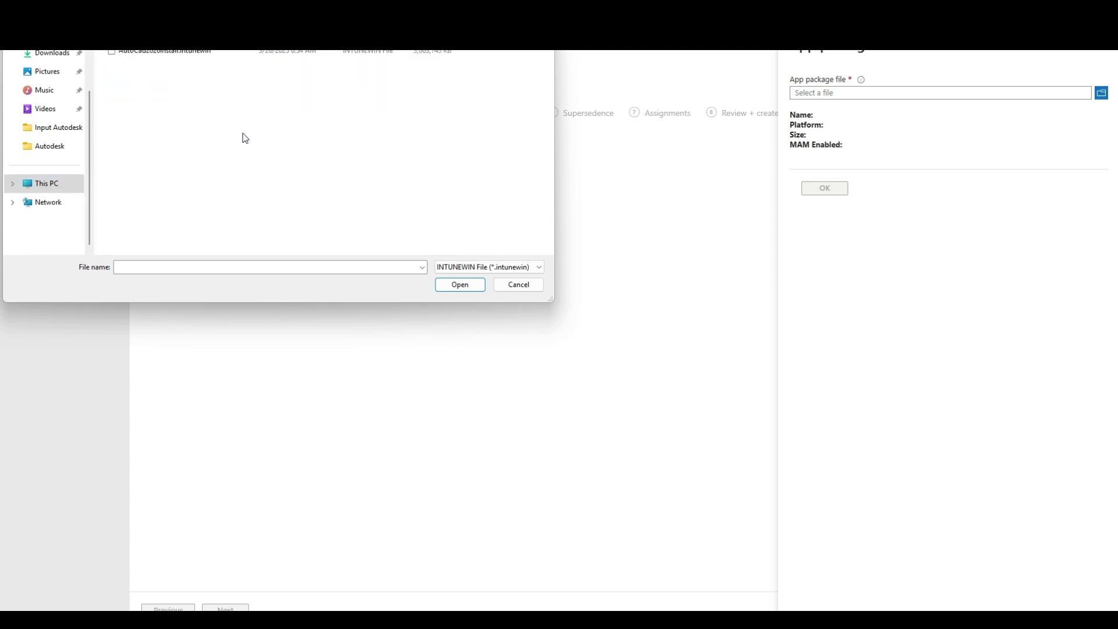
mouse_move(726, 620)
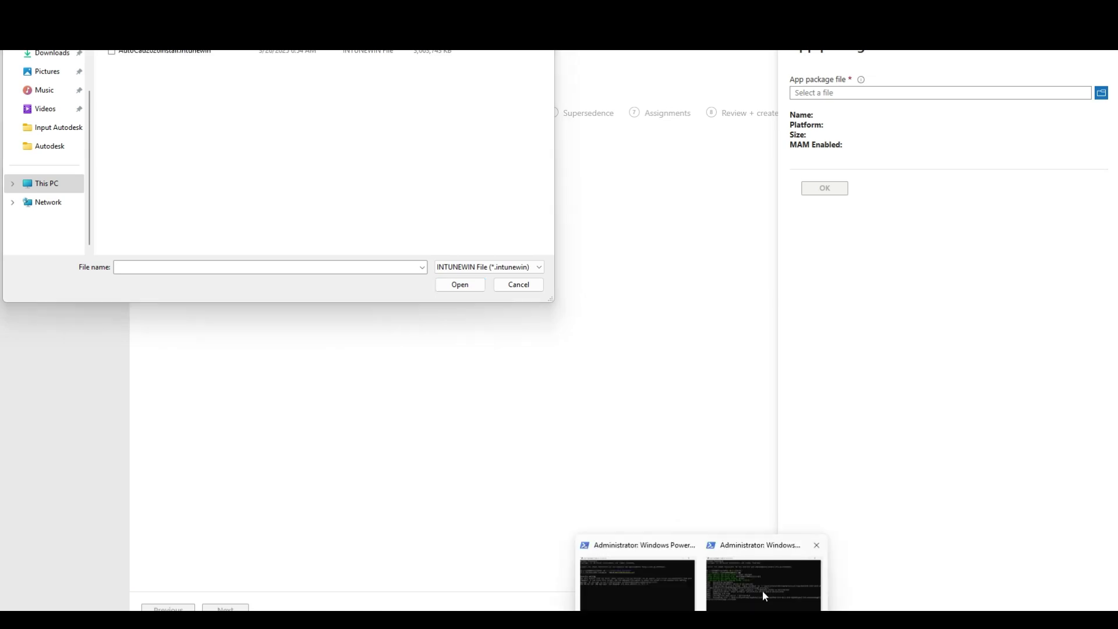
Check the packaging console, now hashing at 45%, then switch back to the install-script window.
left_click(762, 594)
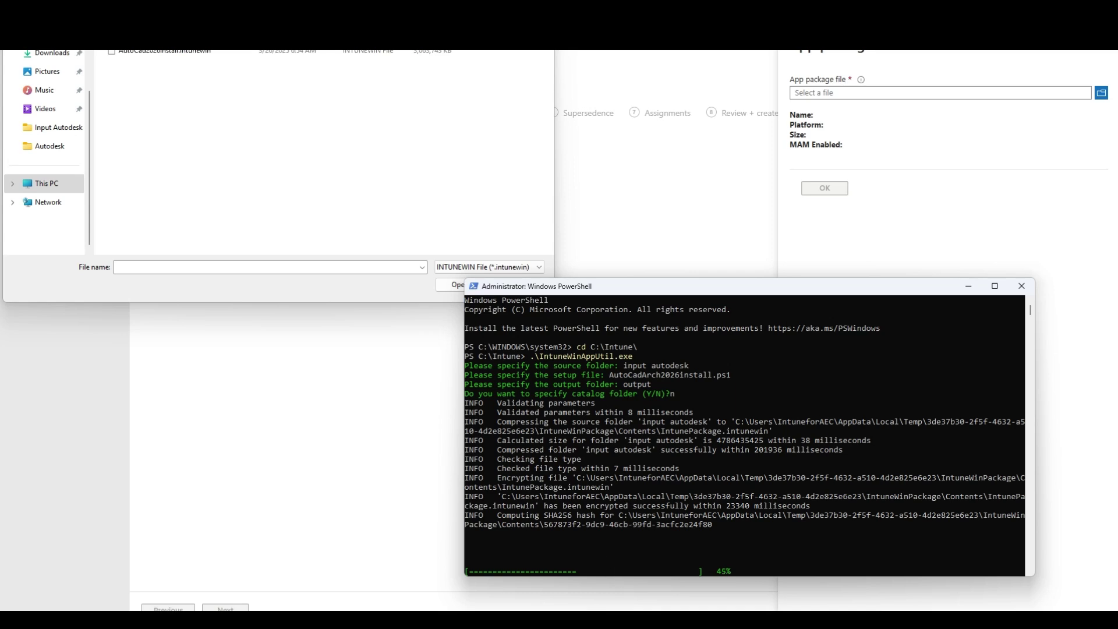
mouse_move(650, 620)
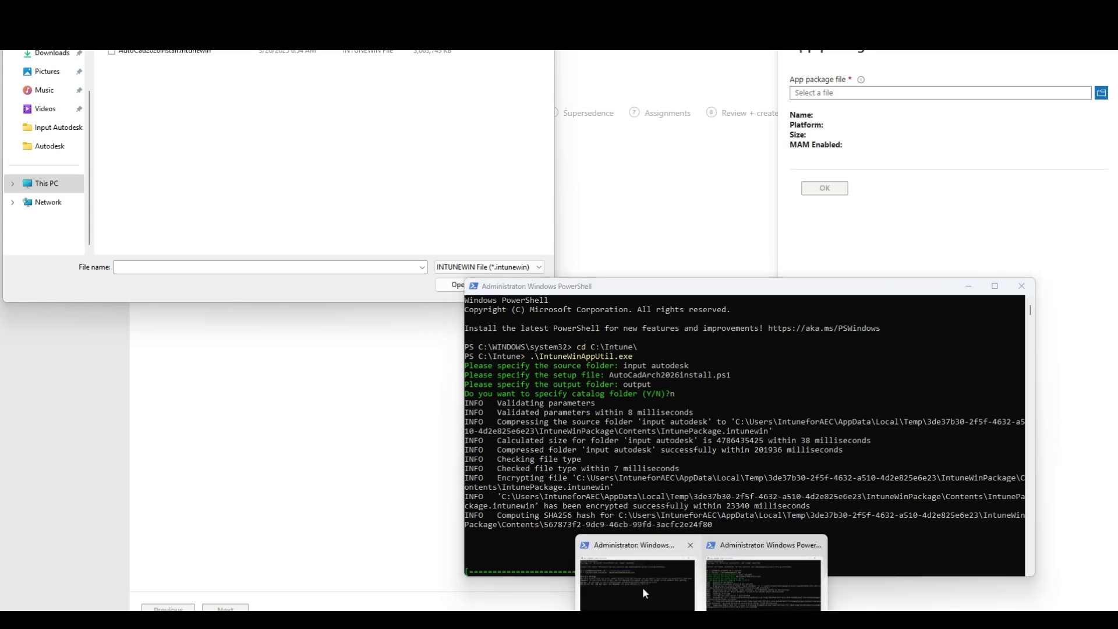
left_click(641, 587)
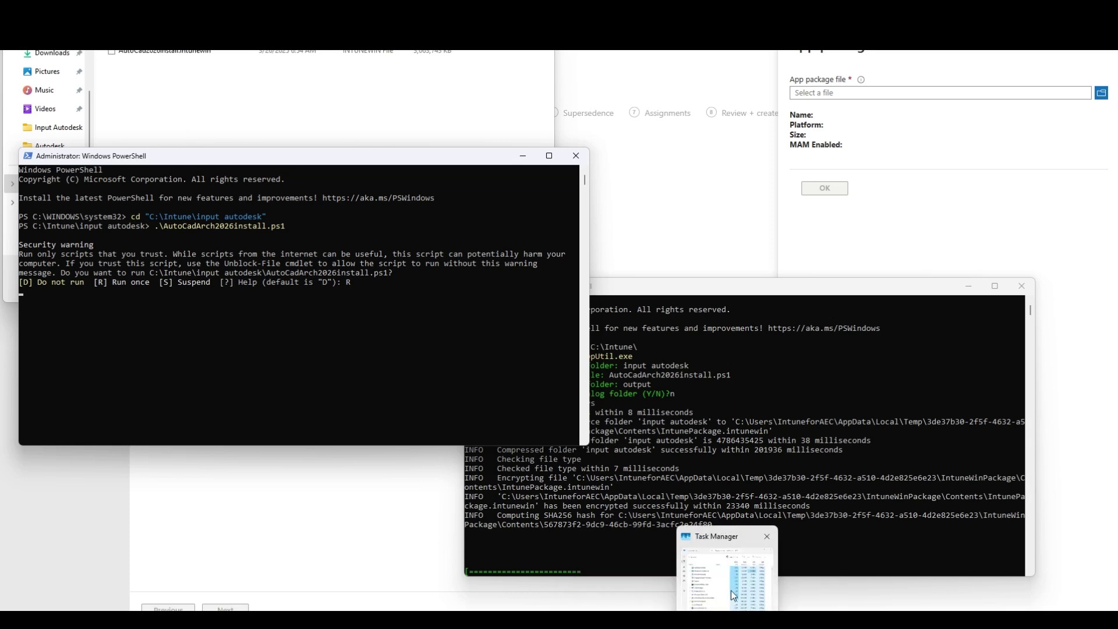
Monitor Task Manager and the packaging console until AutoCadArch2026install.intunewin reports Done.
left_click(745, 596)
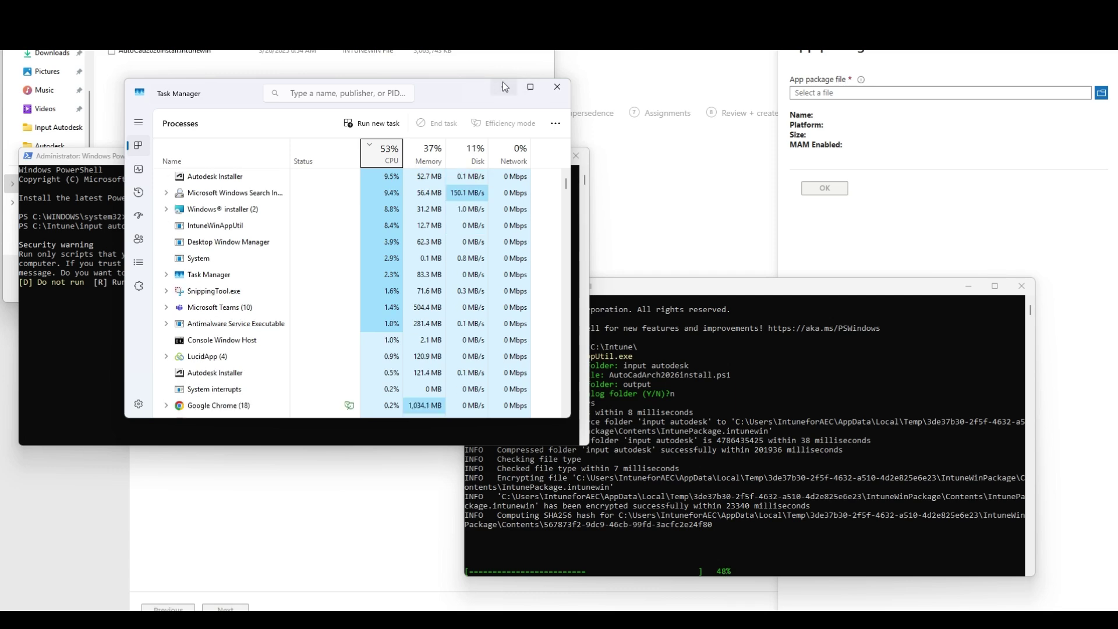
left_click(616, 76)
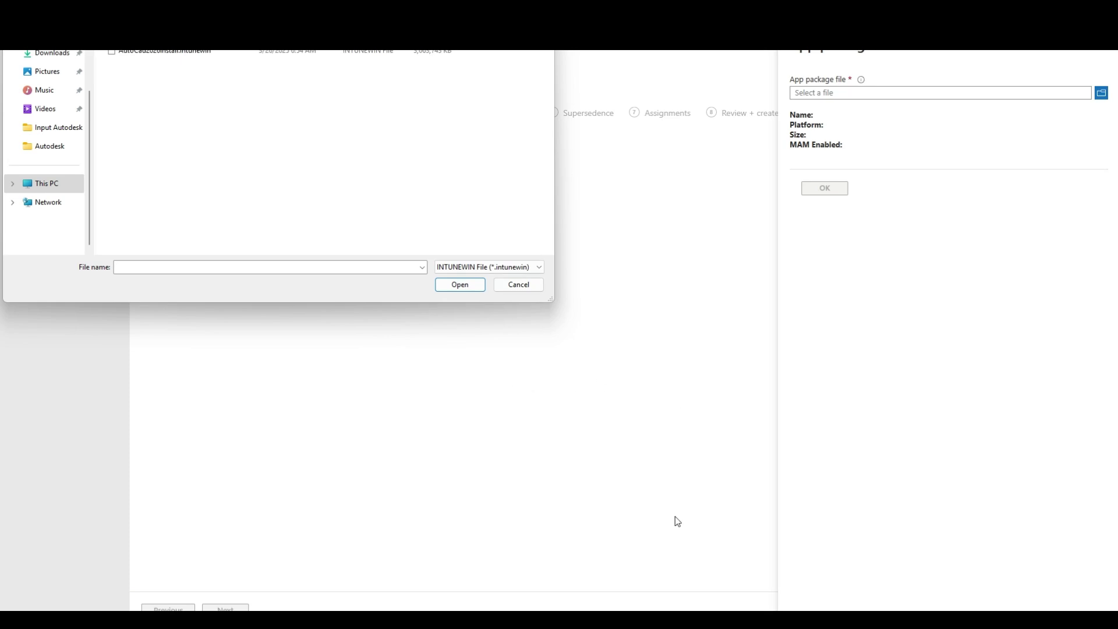
mouse_move(702, 620)
left_click(740, 596)
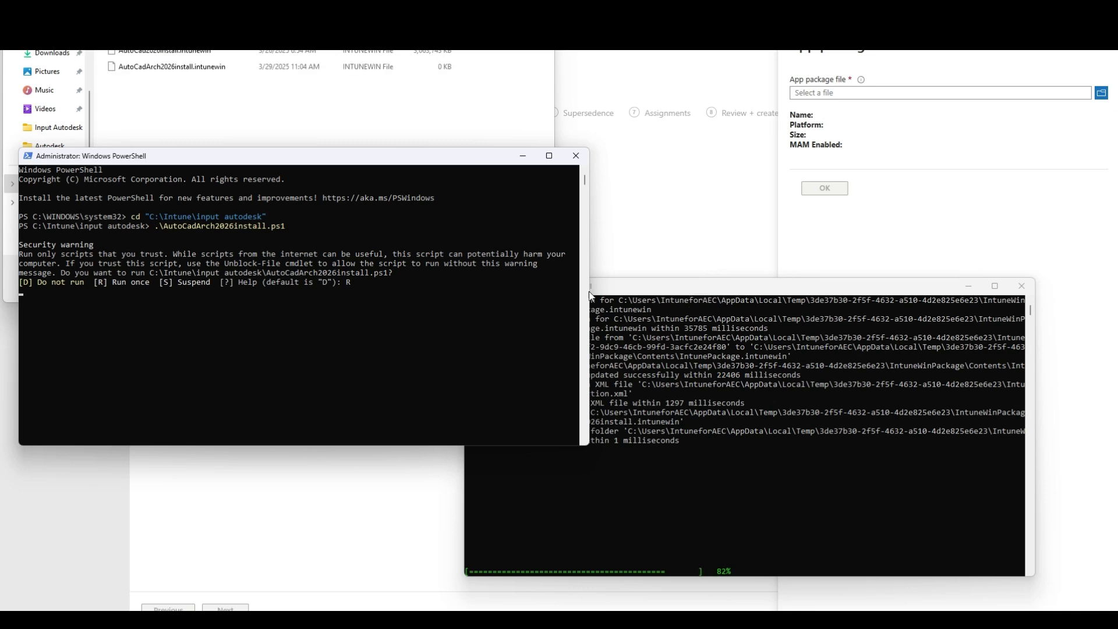
left_click(740, 585)
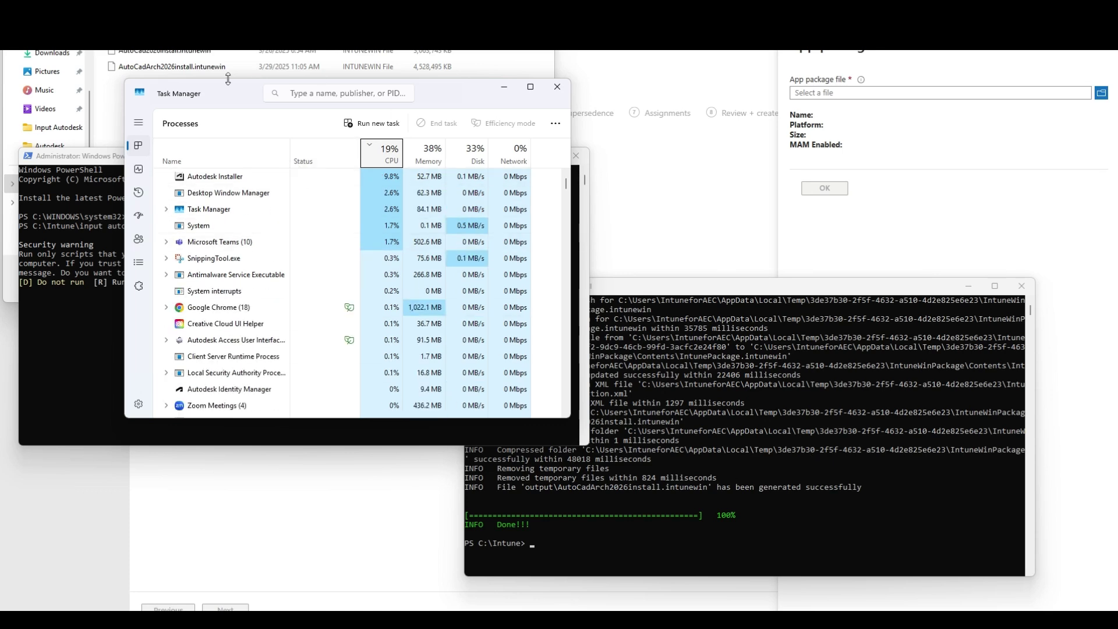
Load AutoCadArch2026install.intunewin as the app package.
left_click(192, 68)
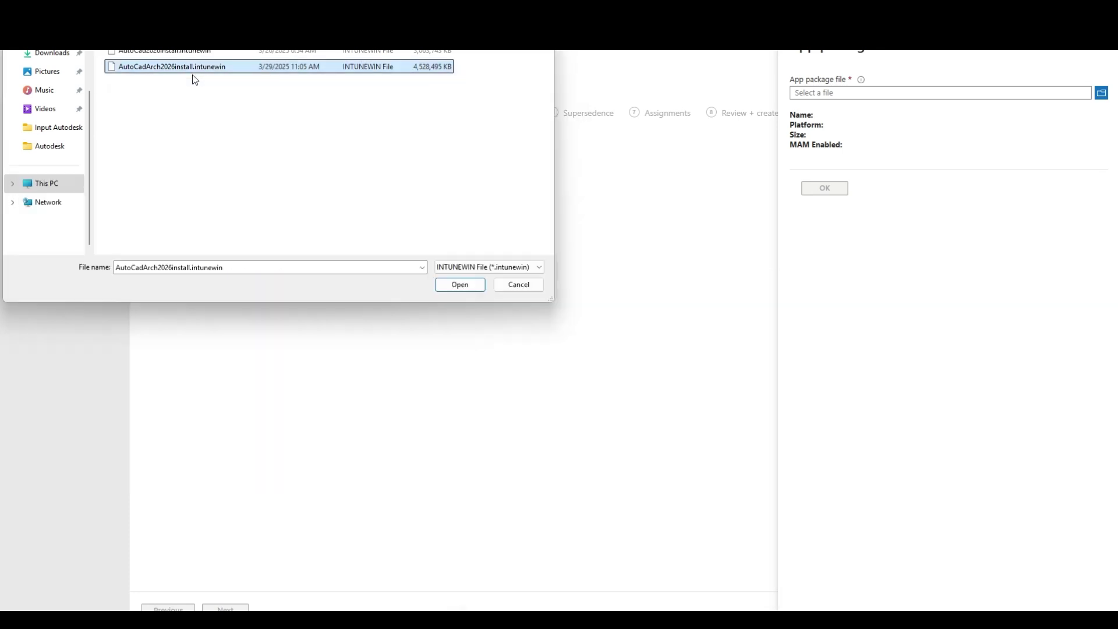
left_click(455, 292)
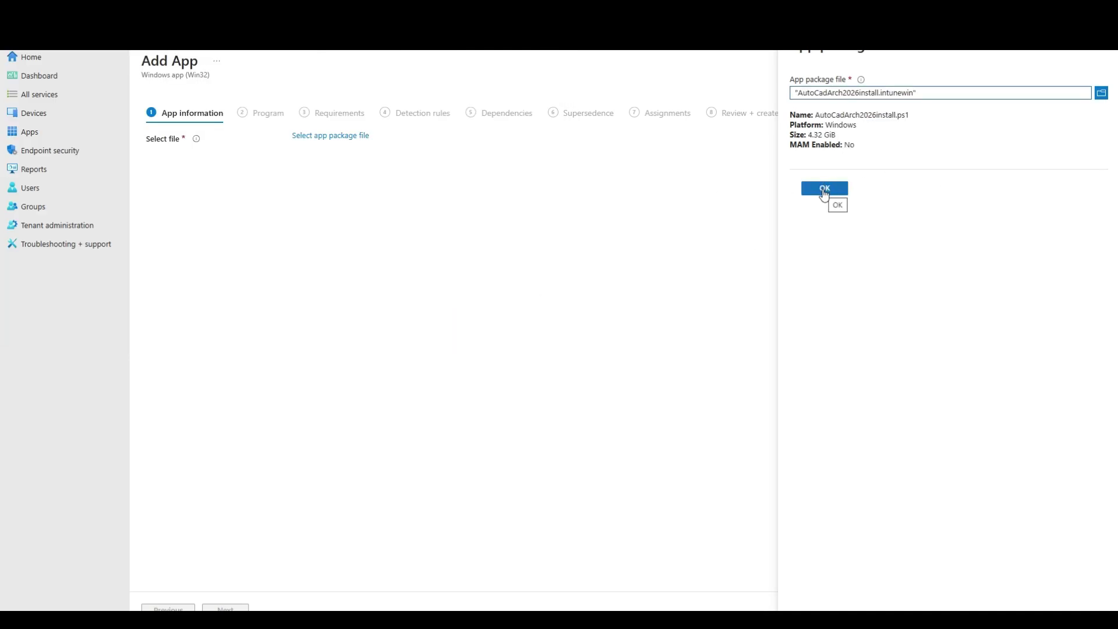
left_click(824, 189)
Name the app 'AutoCAD Architecture 2026'.
double_click(444, 162)
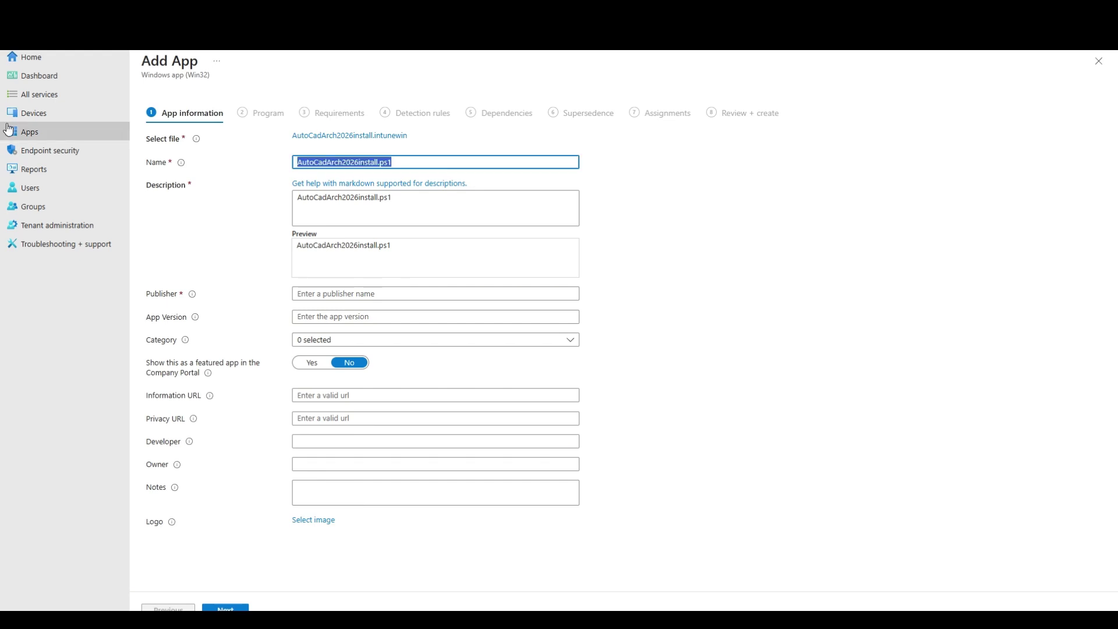
type("Autoca")
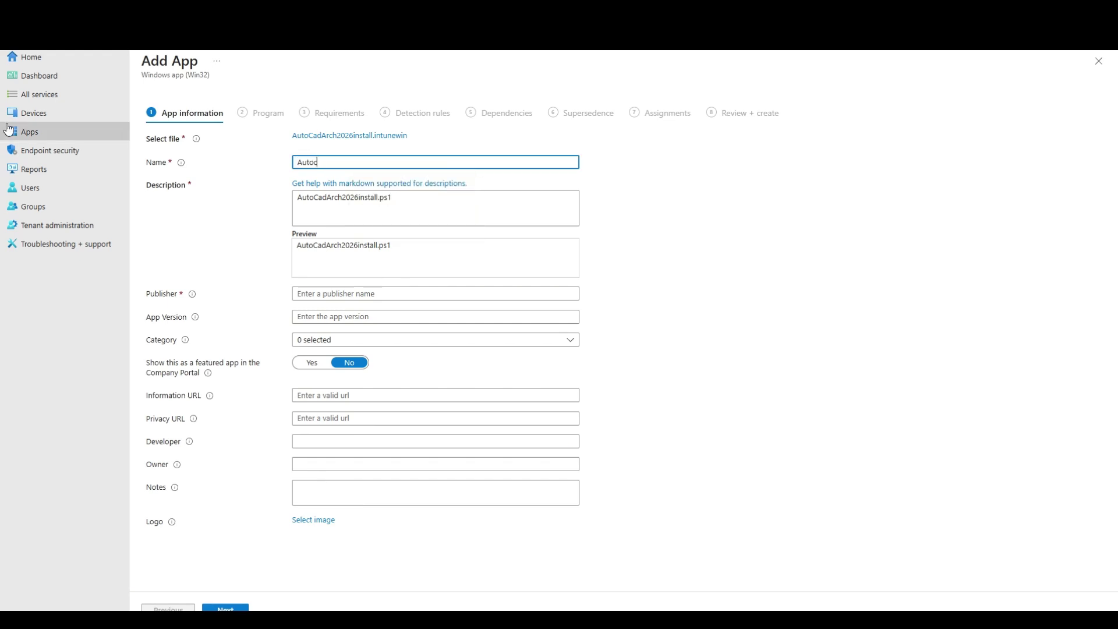
type("ad")
key("BackSpace")
type("AD Architecture 2")
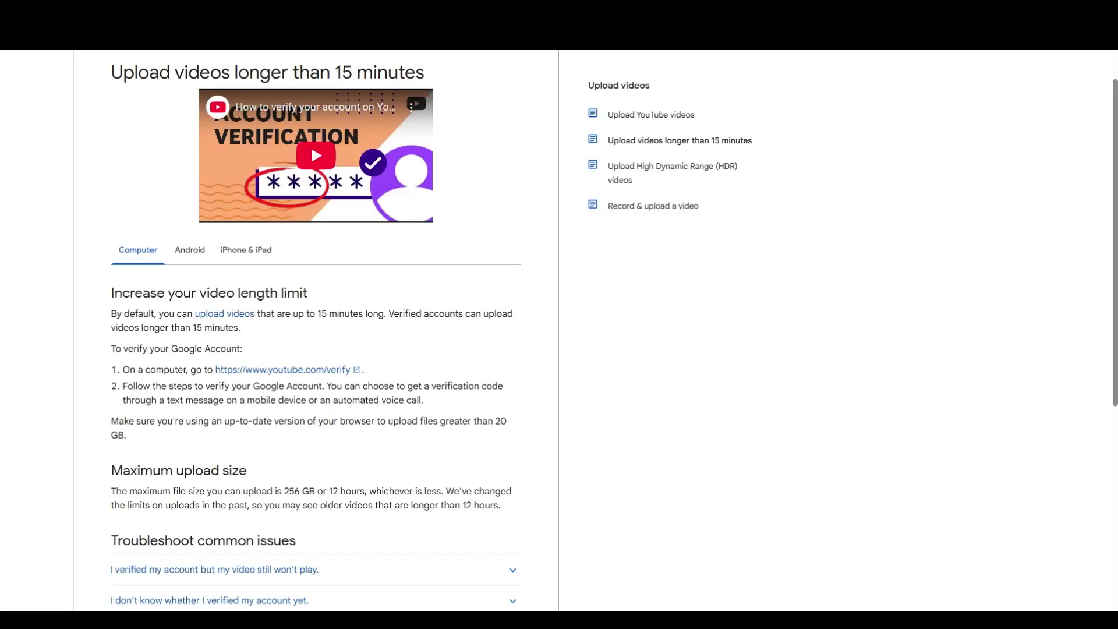
Search 'autocad architecture 2026 help', open the Autodesk result, and snip its logo banner.
key("ctrl+l")
type("autoc")
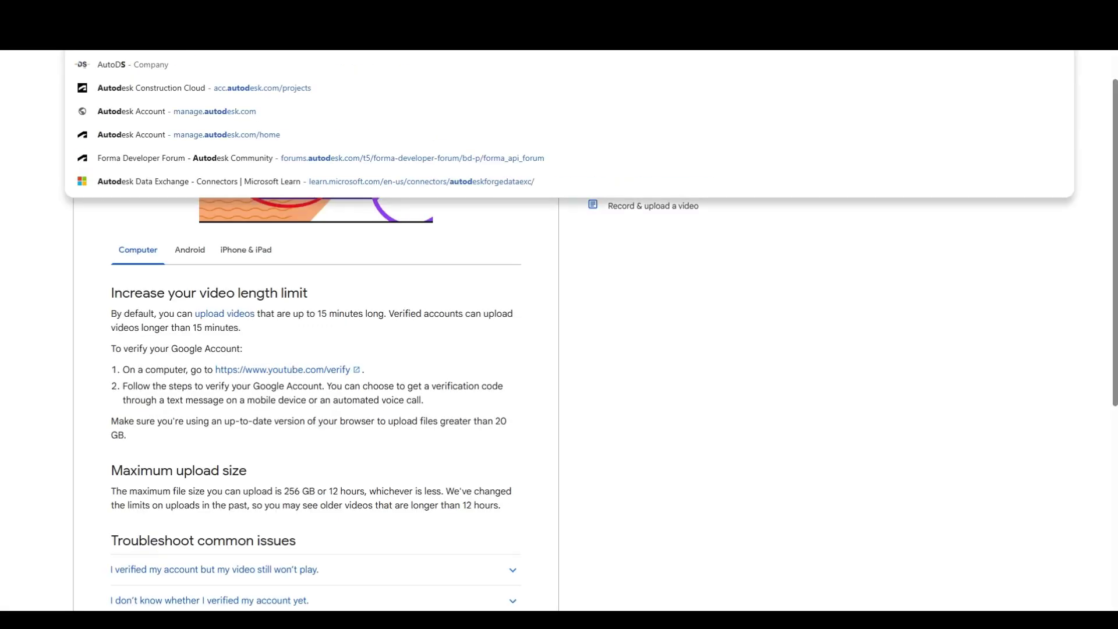
type("ad architect")
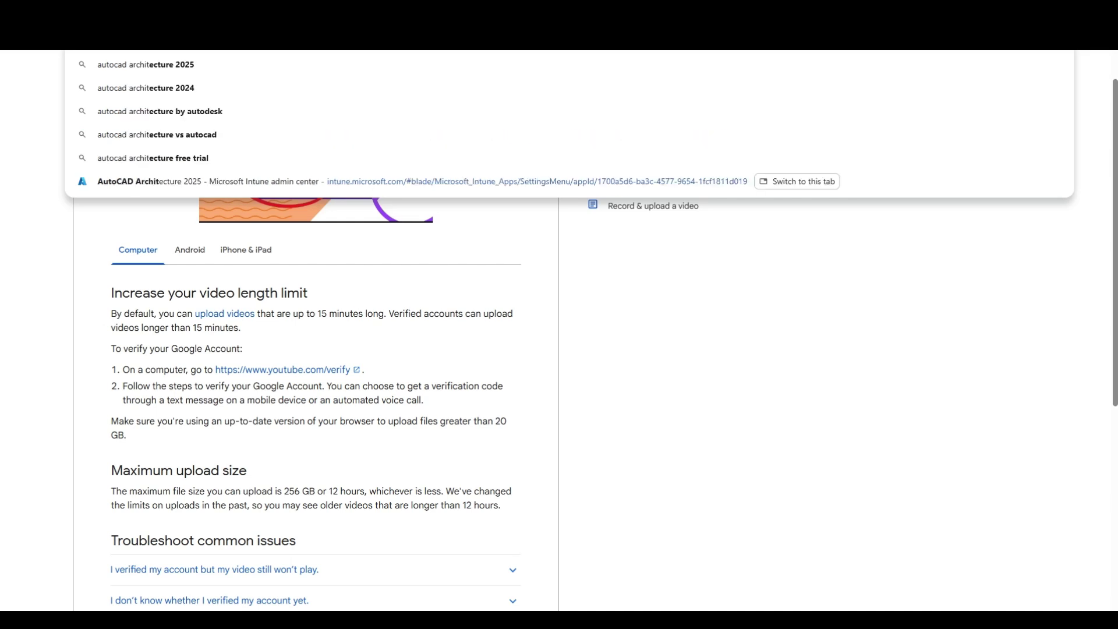
type("ure")
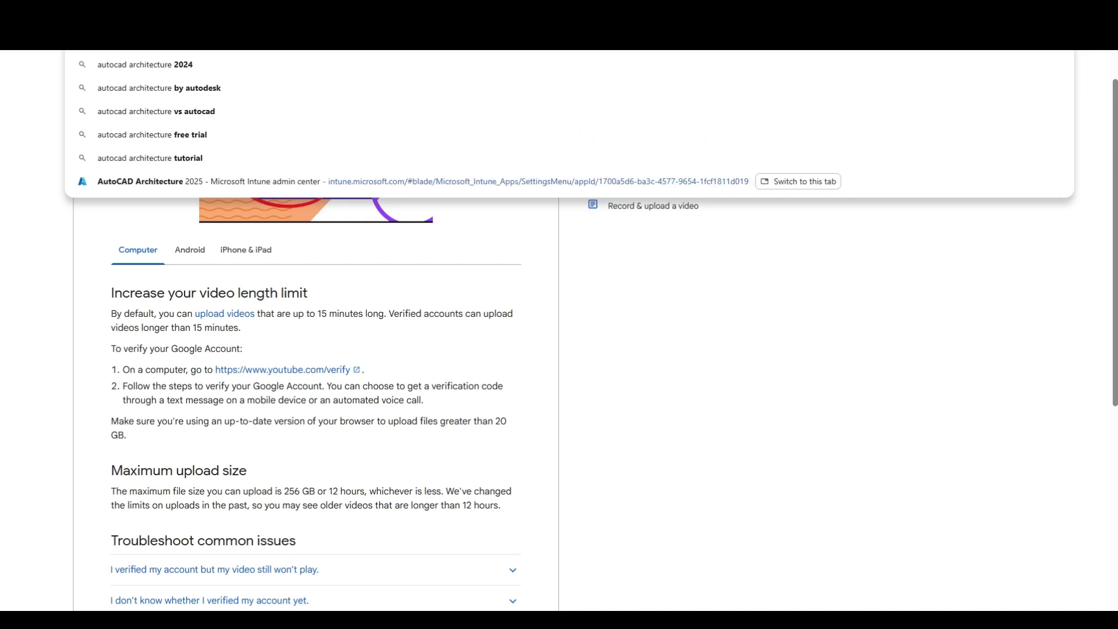
type(" 2026 help")
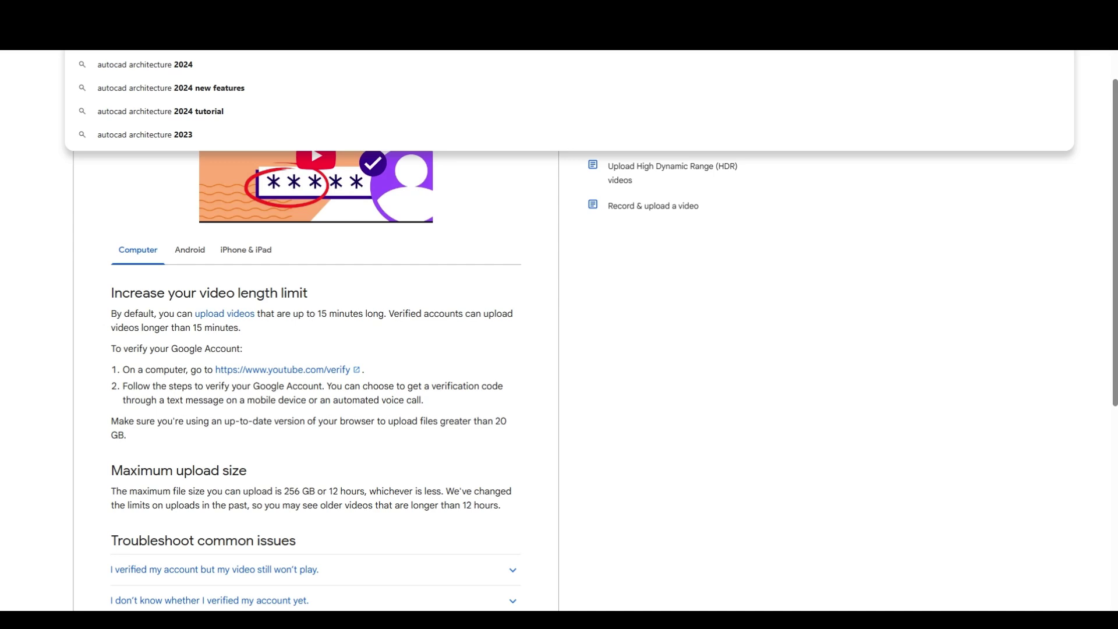
key("Return")
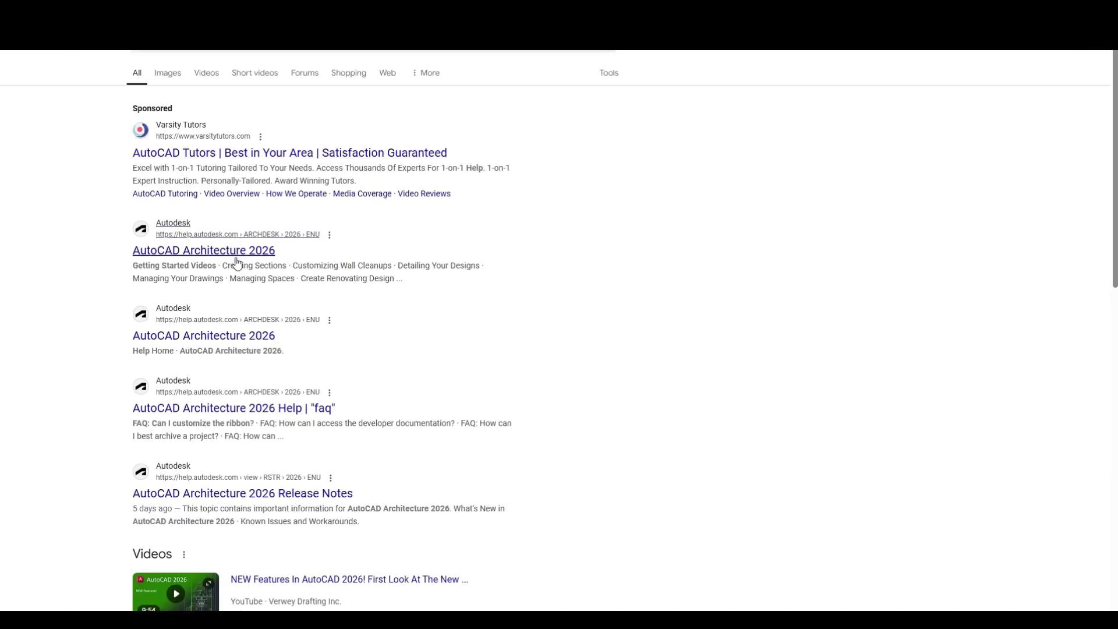
left_click(244, 252)
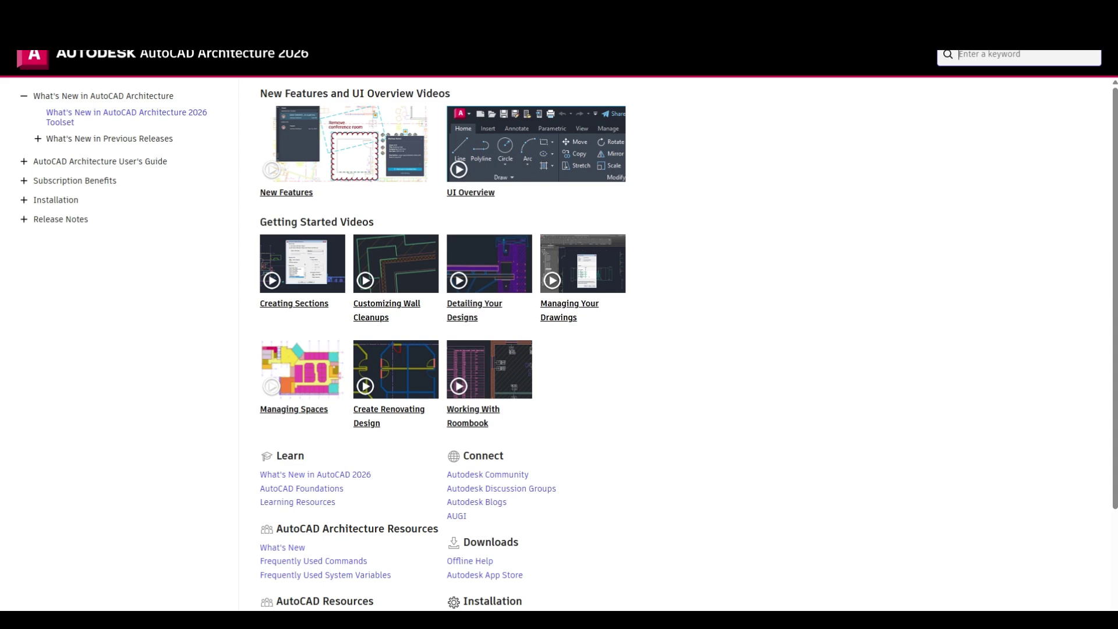
left_click_drag(5, 49, 321, 71)
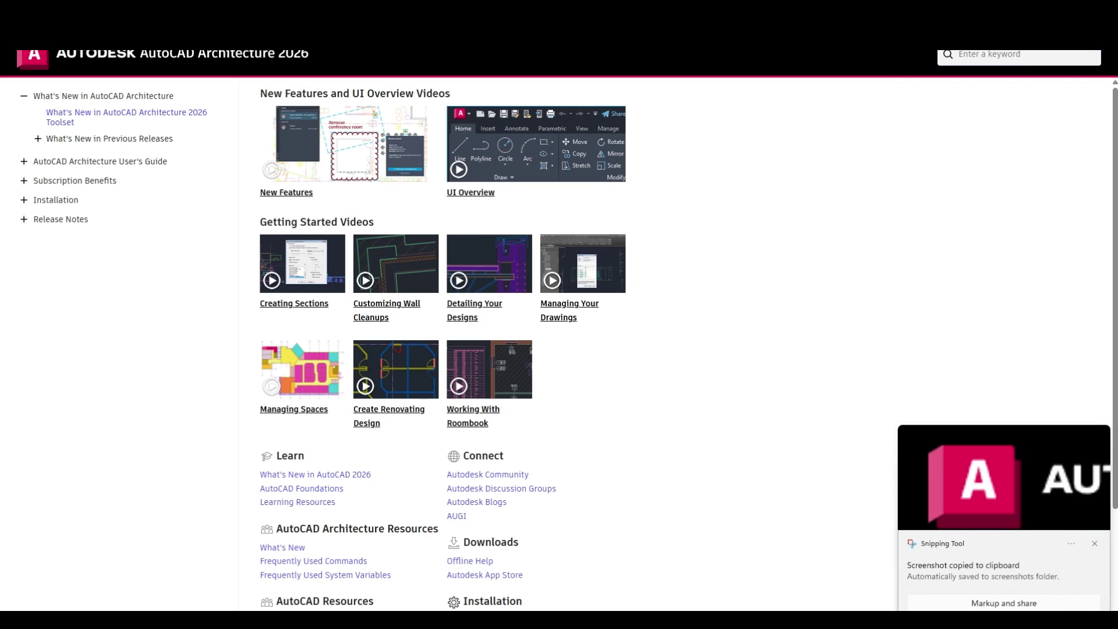
key("alt+Tab")
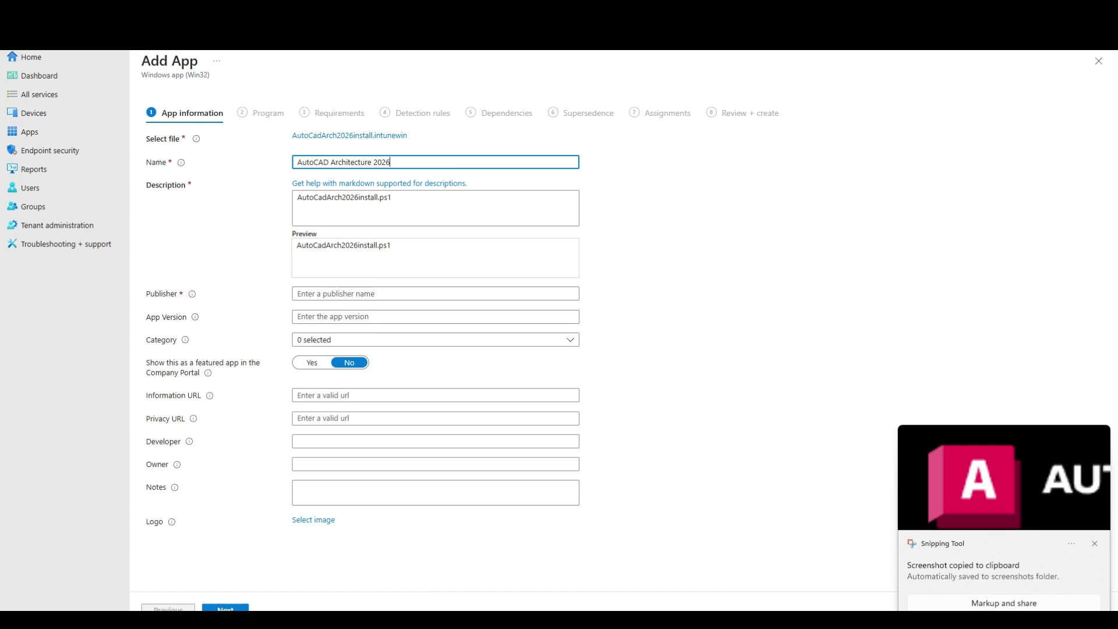
Paste the help page URL as Information URL and upload the Autodesk screenshot from Pictures > Screenshots as the logo.
left_click(336, 395)
type("https://help.autodesk.com/view/ARCHDESK/2026/ENU/")
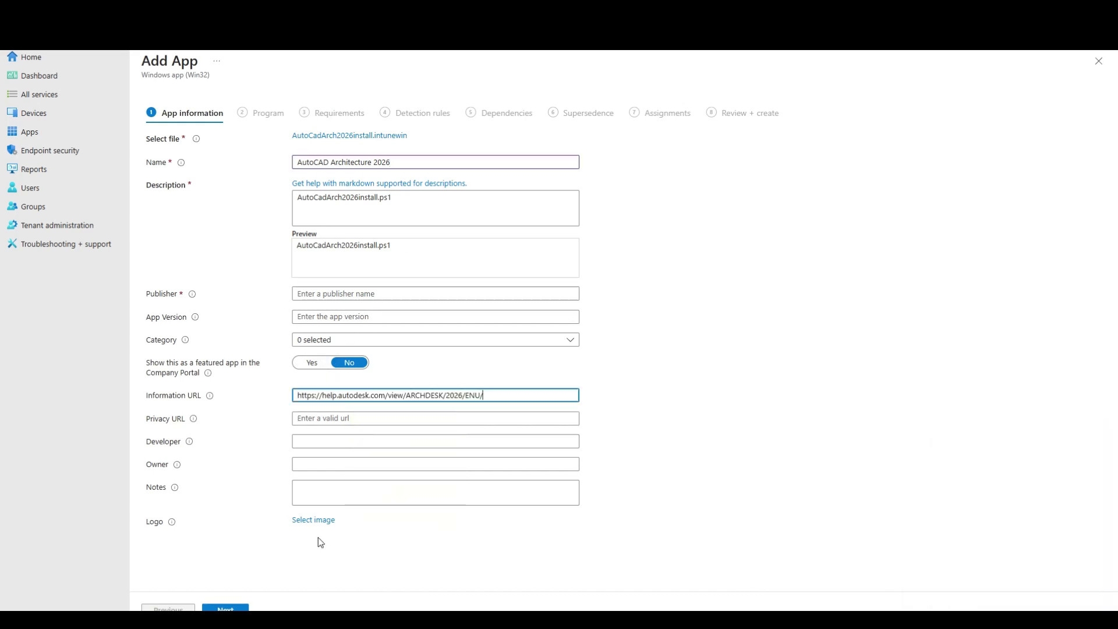
left_click(324, 528)
left_click(1099, 102)
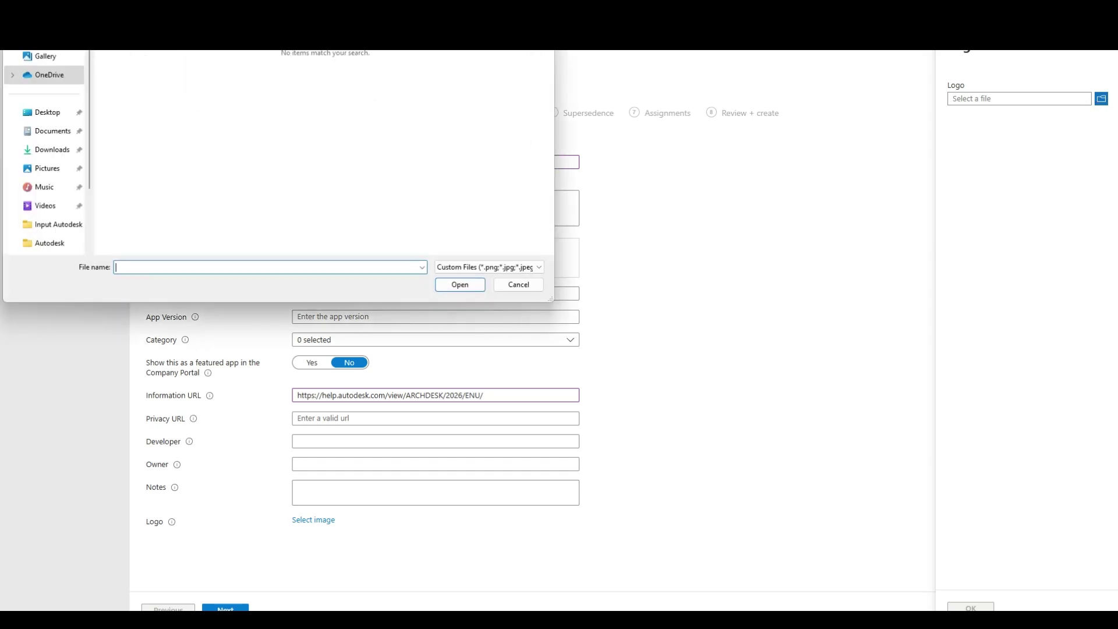
left_click(46, 169)
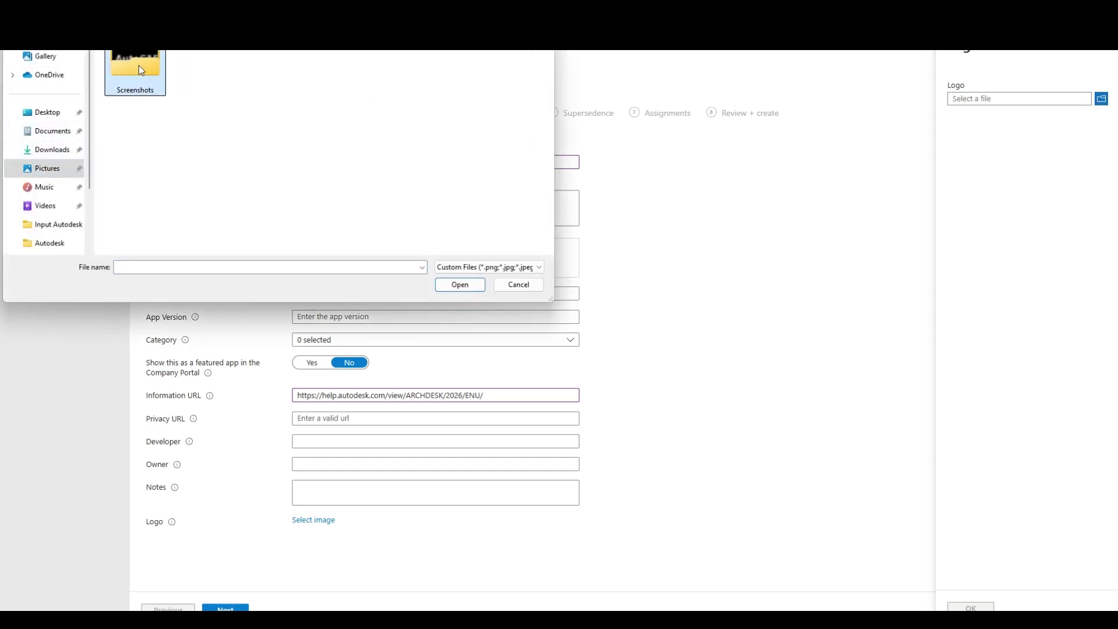
double_click(138, 67)
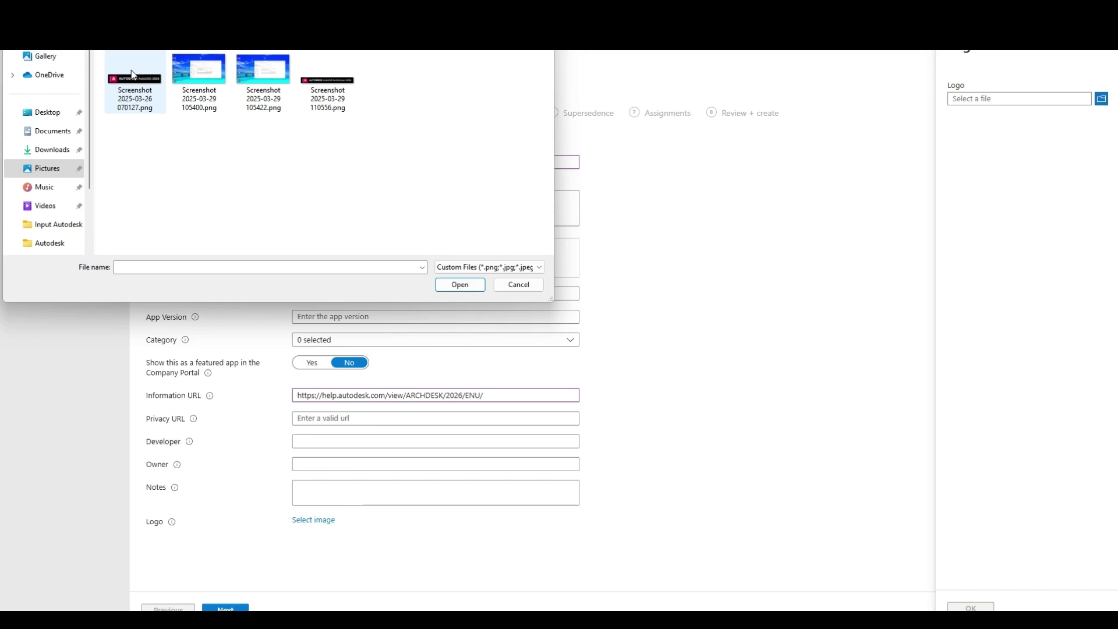
double_click(307, 82)
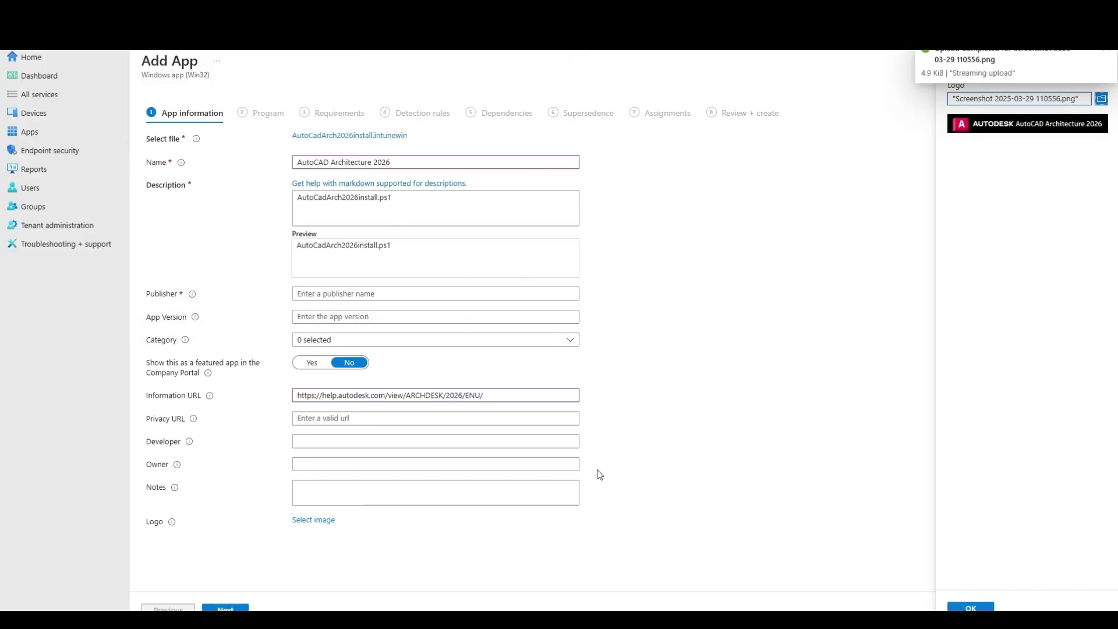
left_click(987, 607)
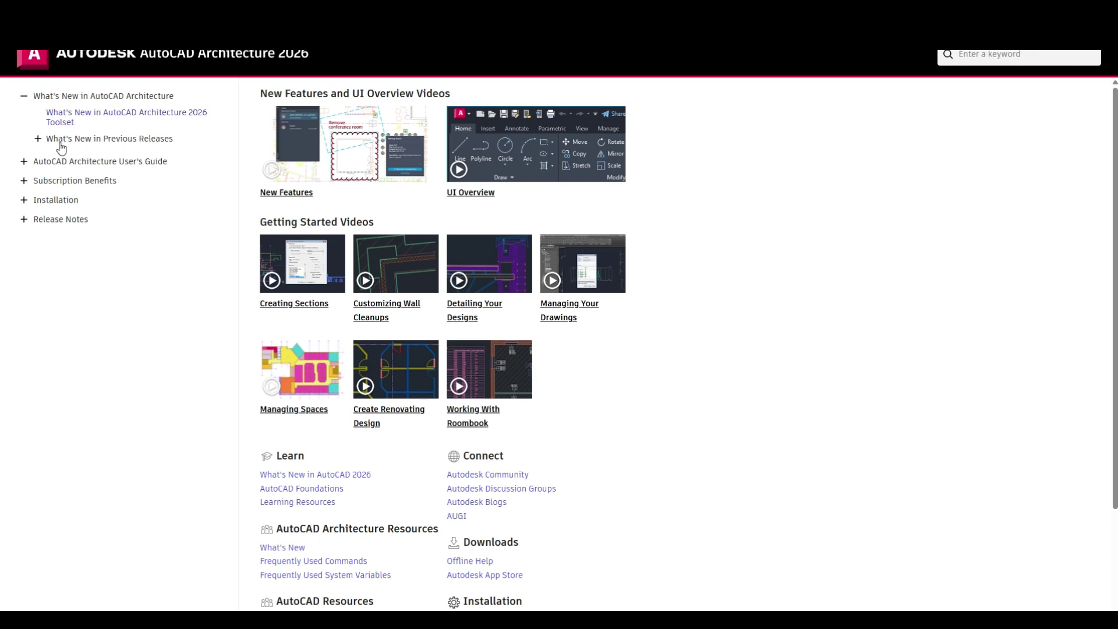
Replace the description with the copied What's New in AutoCAD Architecture 2026 text.
left_click(73, 122)
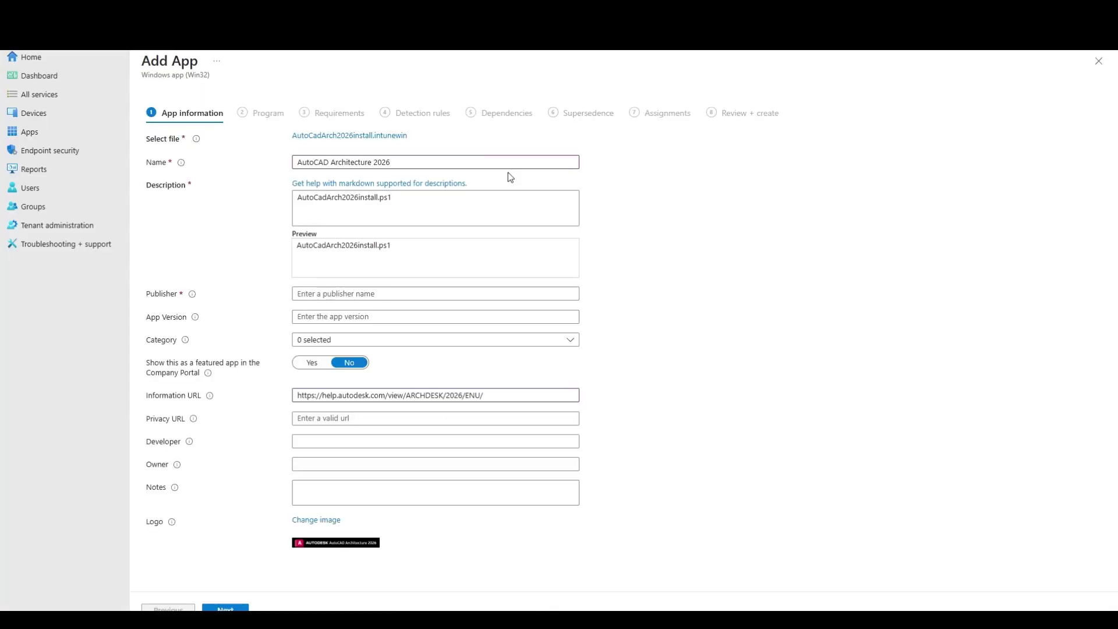
left_click(424, 200)
key("ctrl+a")
key("ctrl+v")
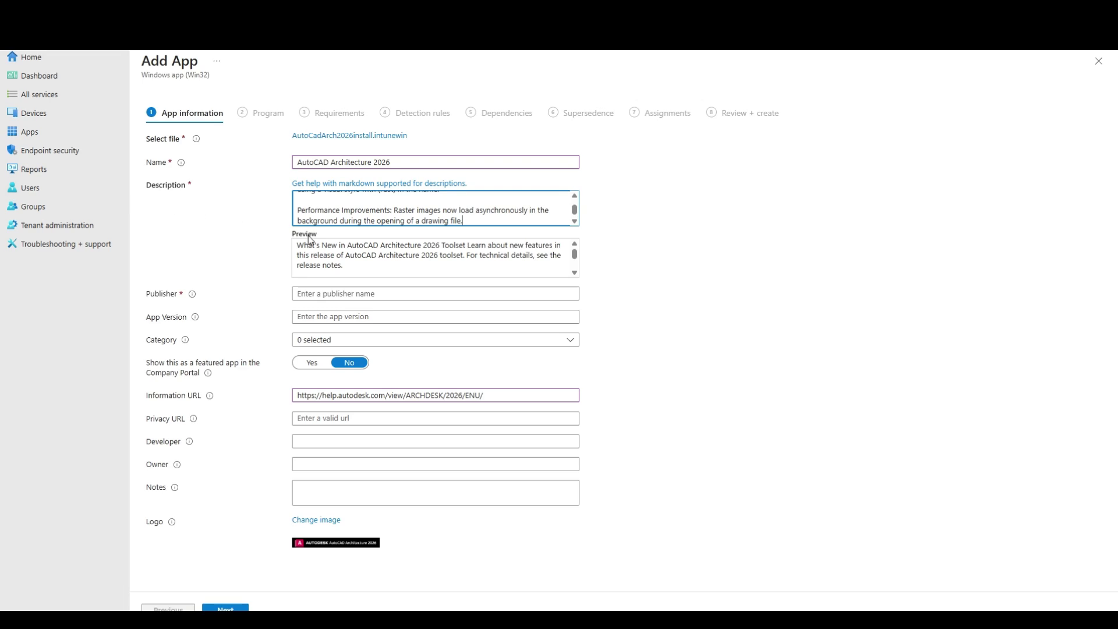
scroll(499, 221, "up", 5)
scroll(563, 201, "up", 10)
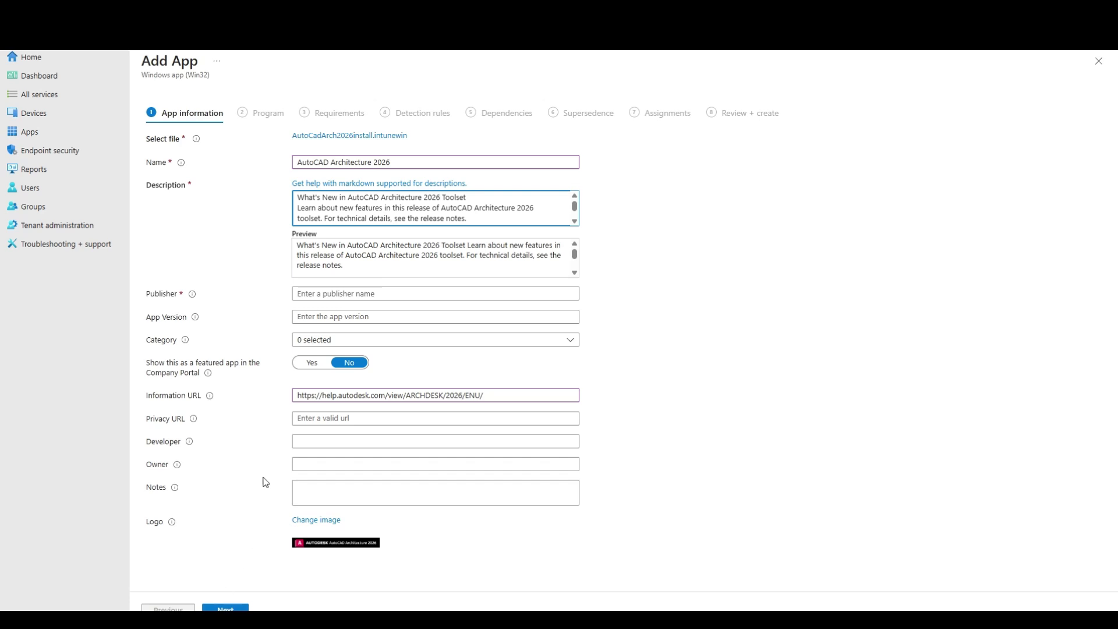
Enter publisher Autodesk and app version 2026.
left_click(356, 293)
type("Autodesk")
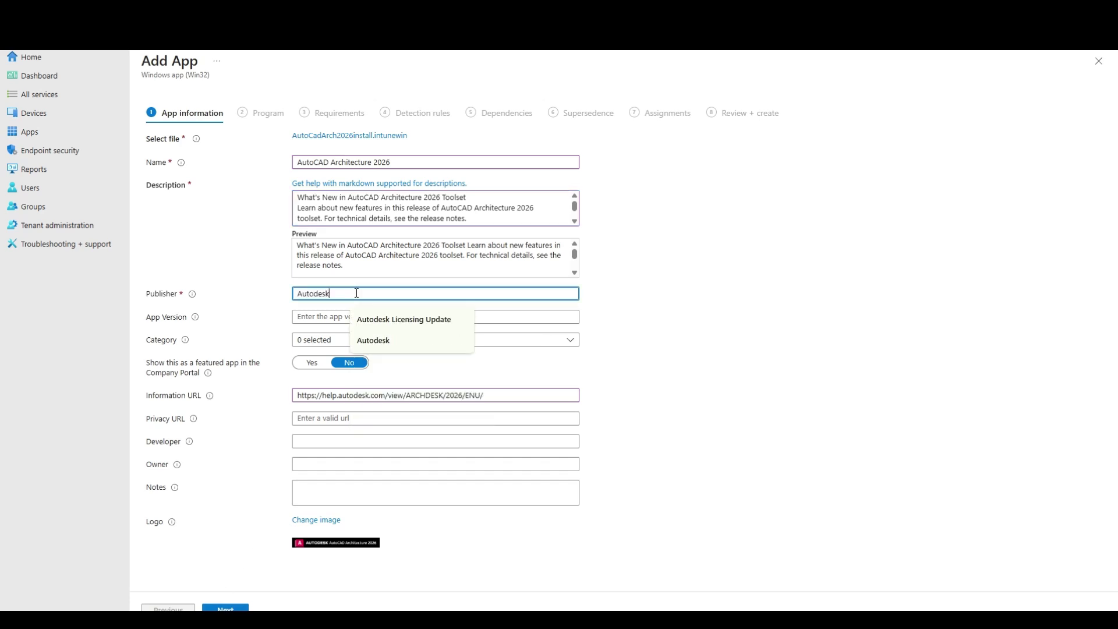
key("Tab")
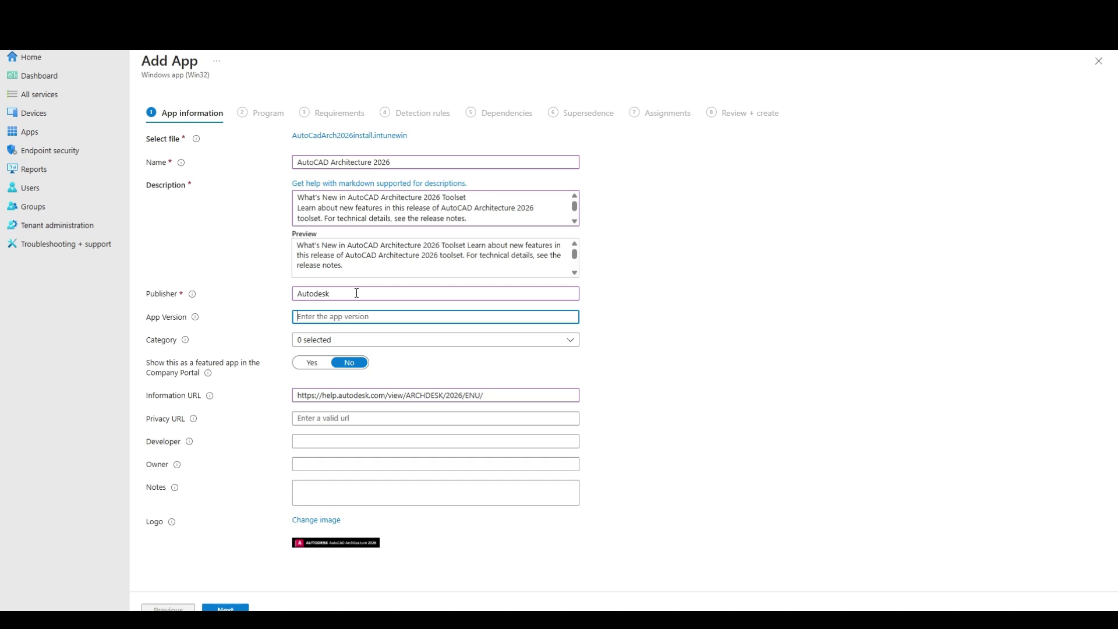
type("2026")
left_click(226, 608)
Copy the 2025 app's install command and adjust it to run AutoCADArch2026install.ps1.
left_click(342, 160)
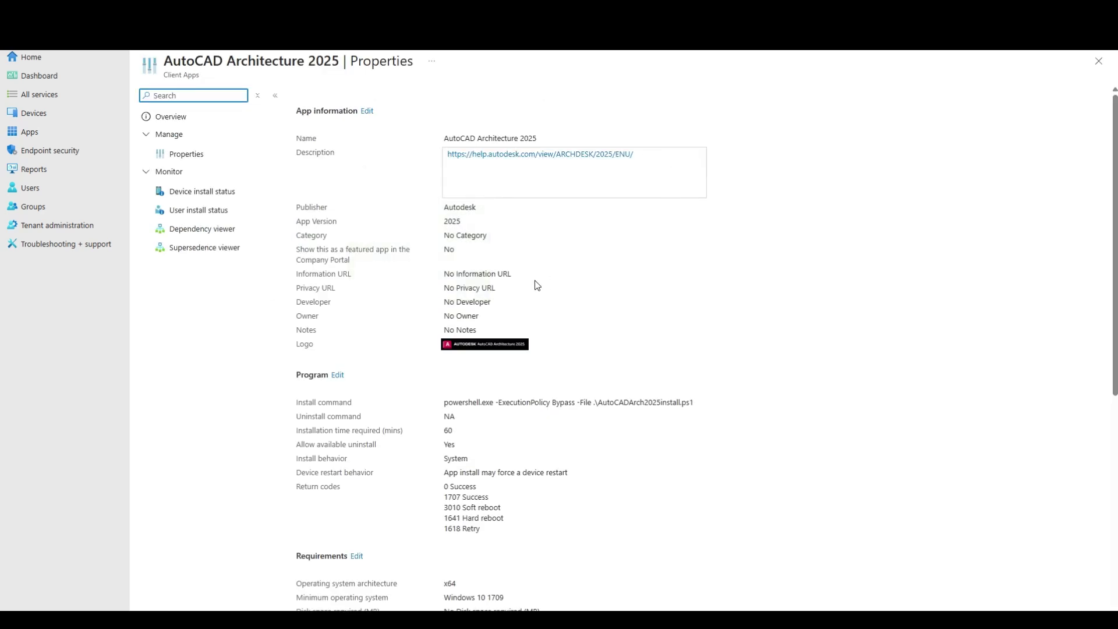
left_click_drag(710, 403, 444, 409)
key("ctrl+c")
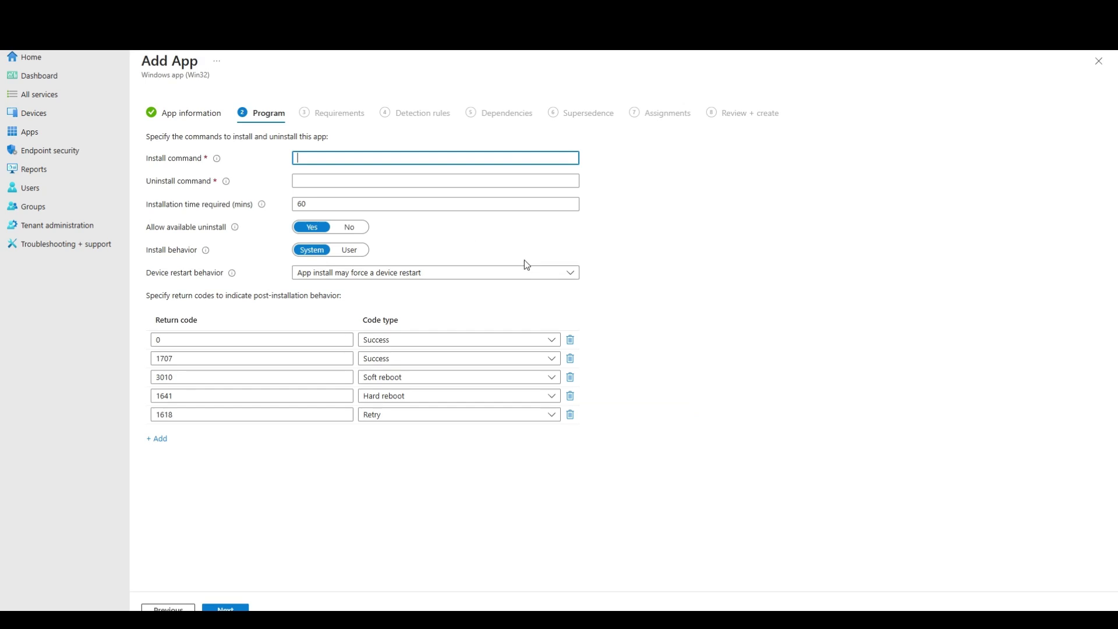
left_click(371, 163)
key("ctrl+v")
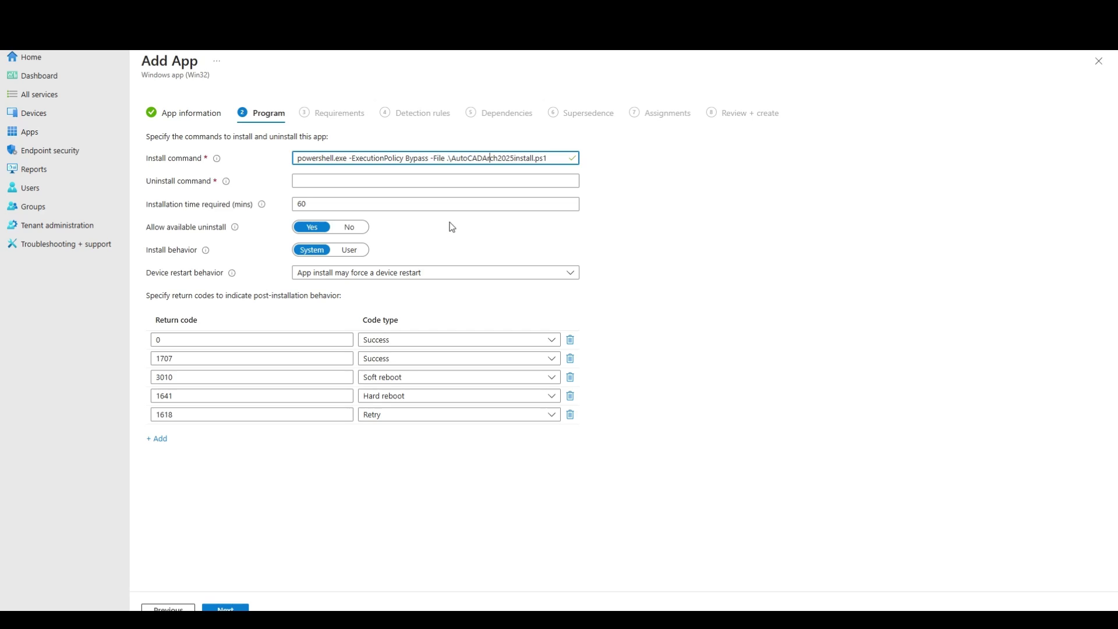
key("Delete")
type("6")
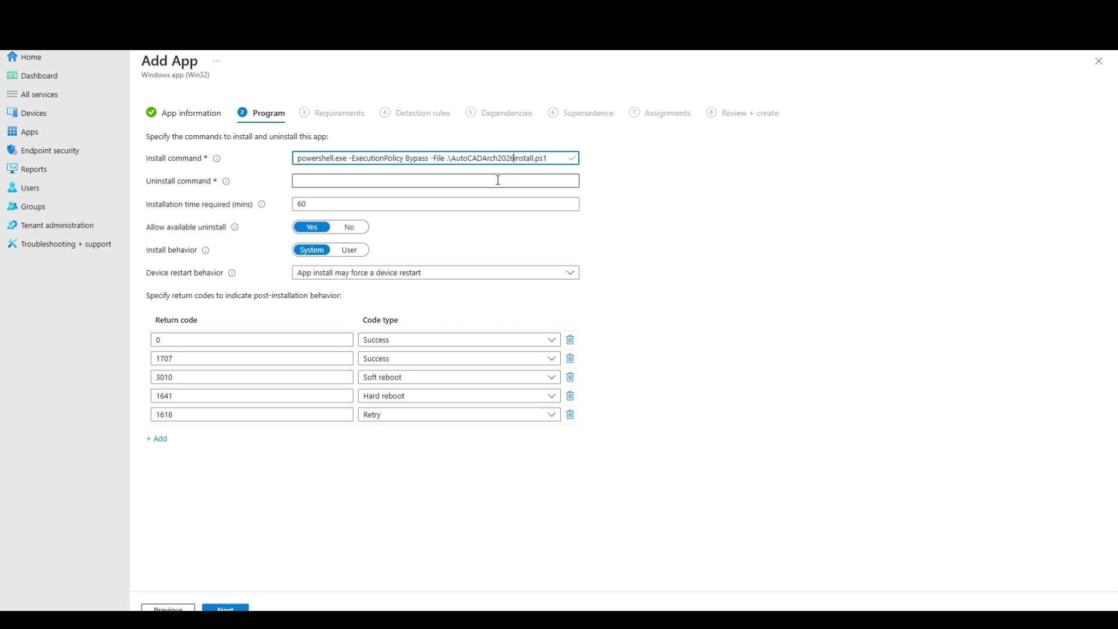
Enter NA as the uninstall command and bring up the PowerShell console.
left_click(315, 181)
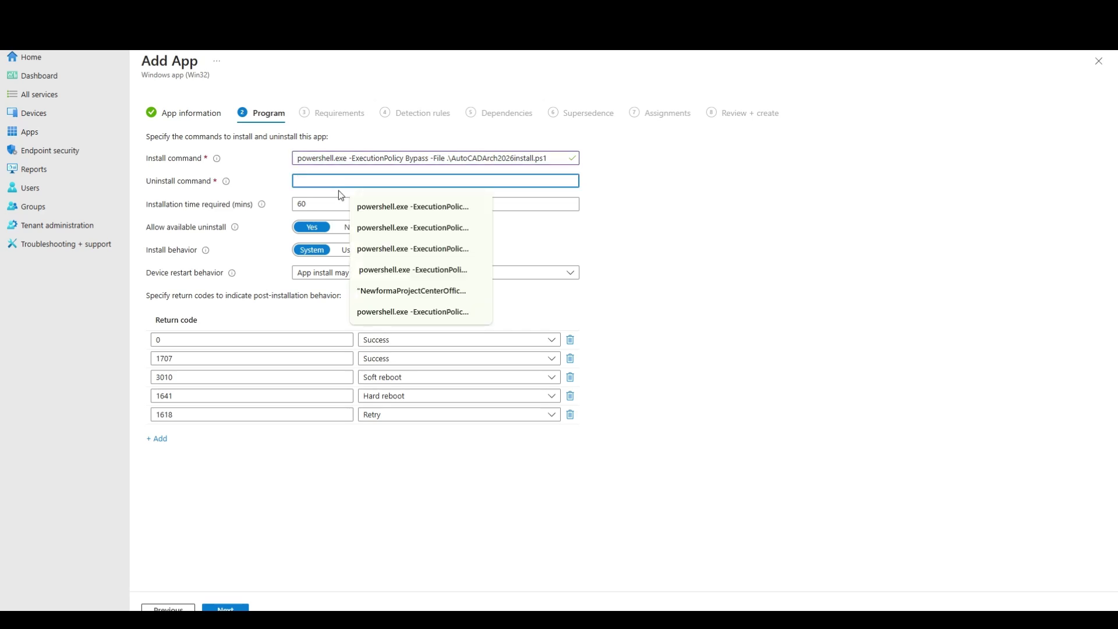
type("NA")
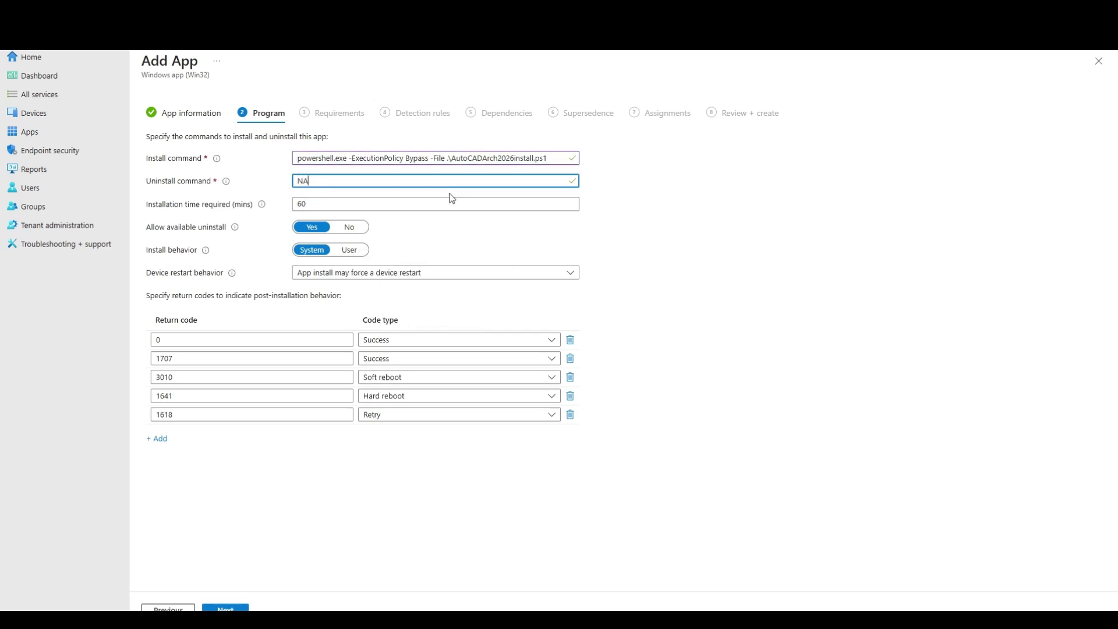
mouse_move(702, 620)
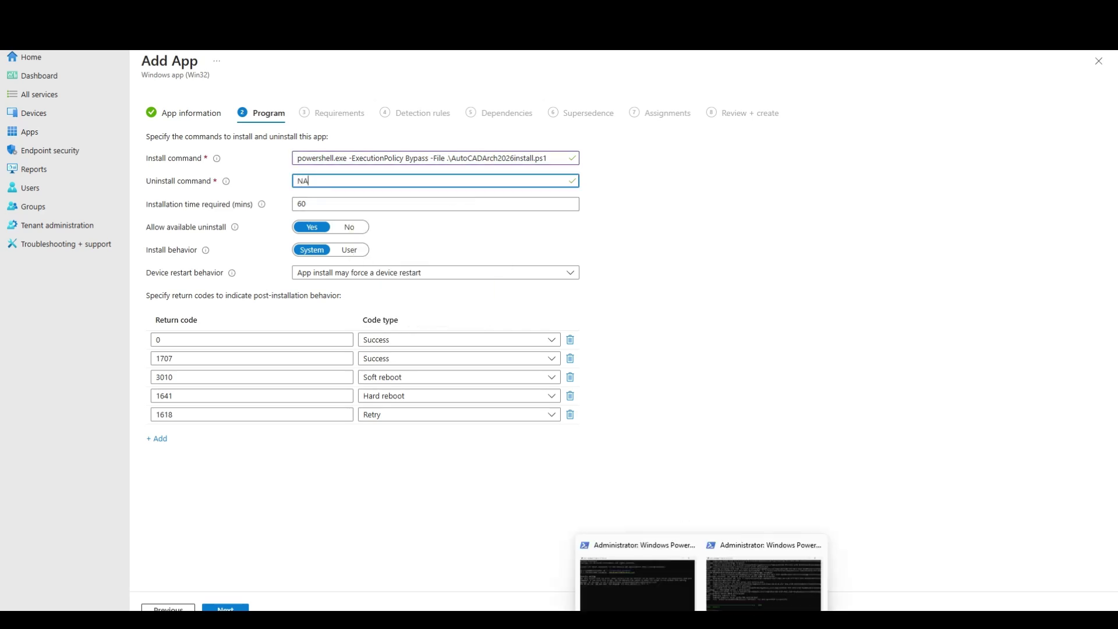
left_click(648, 599)
left_click(470, 358)
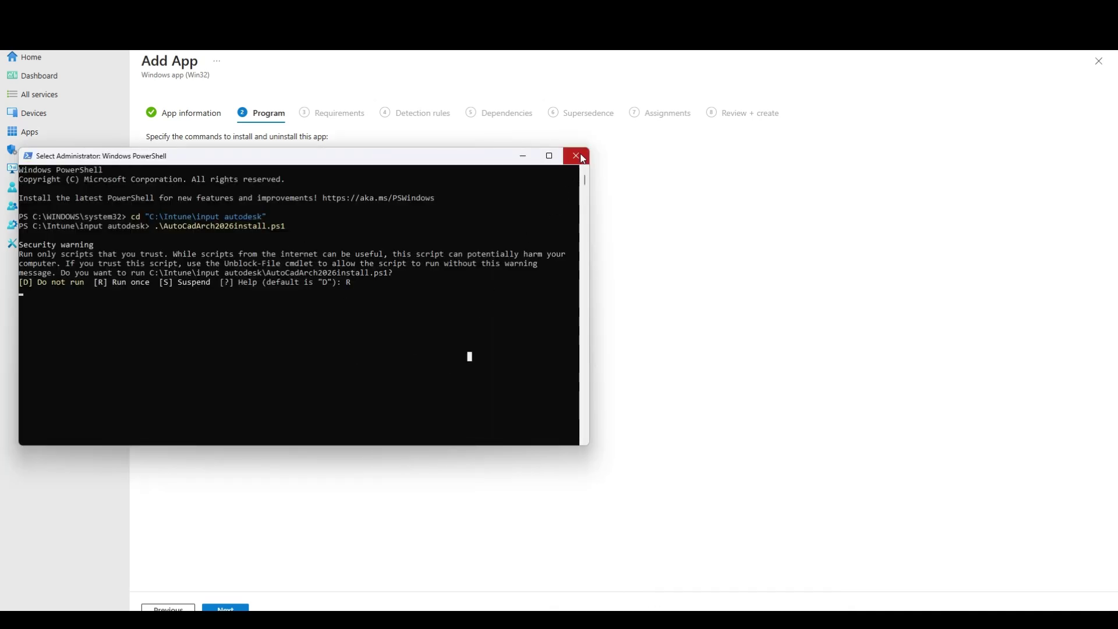
Check the installer processes in Task Manager, then minimize PowerShell and Task Manager.
mouse_move(710, 620)
left_click(722, 576)
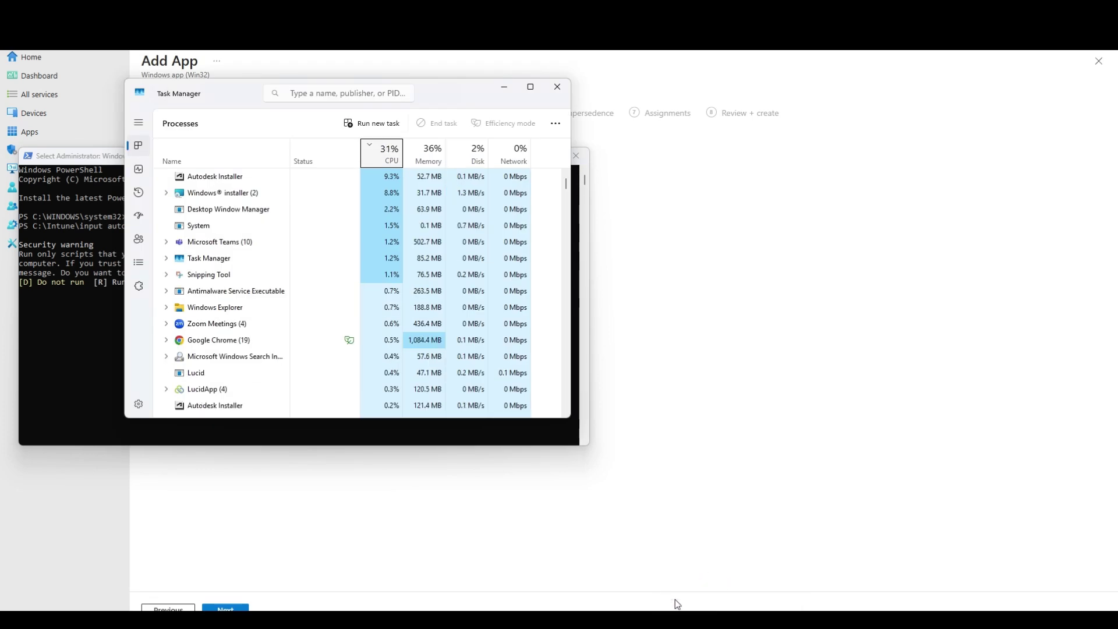
left_click(585, 179)
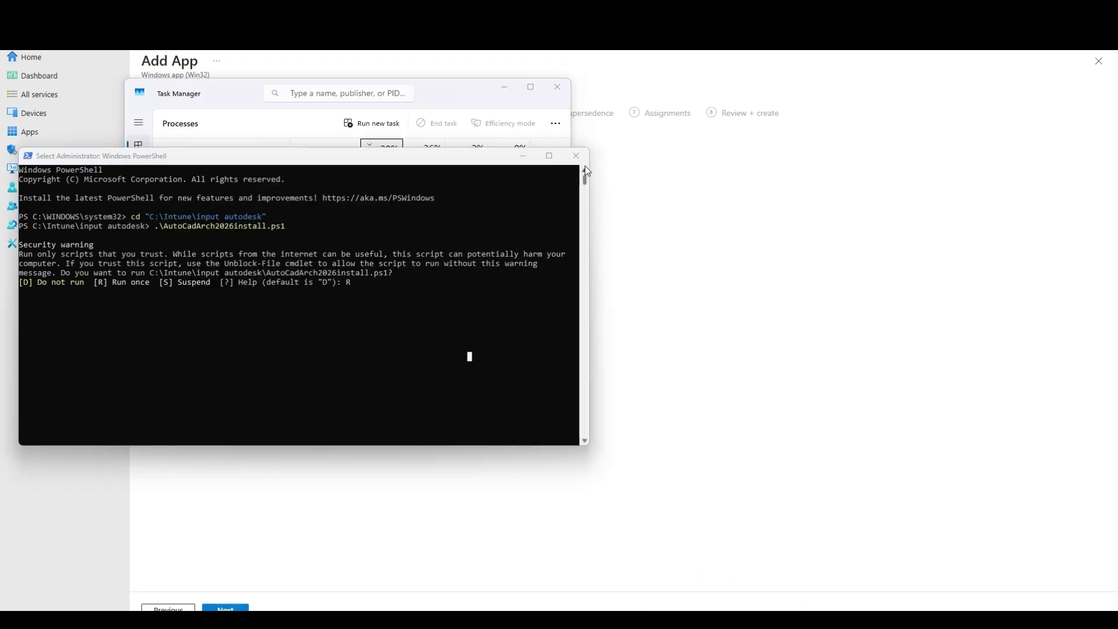
left_click(524, 156)
left_click(505, 87)
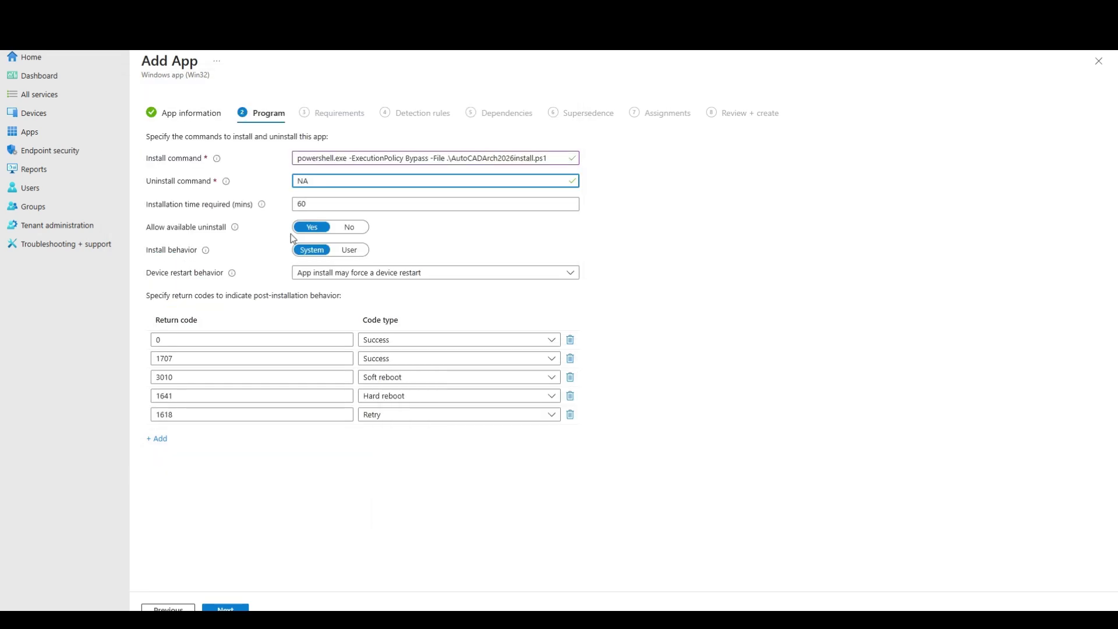
Require 64-bit architecture and minimum OS Windows 10 1607.
left_click(227, 608)
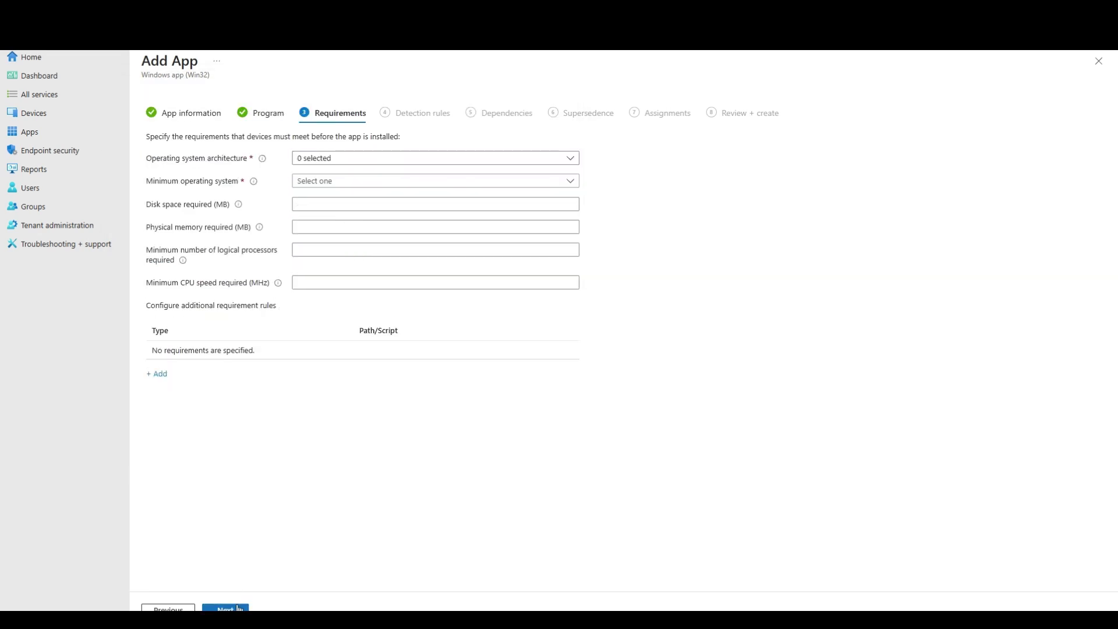
left_click(313, 154)
left_click(303, 193)
left_click(809, 208)
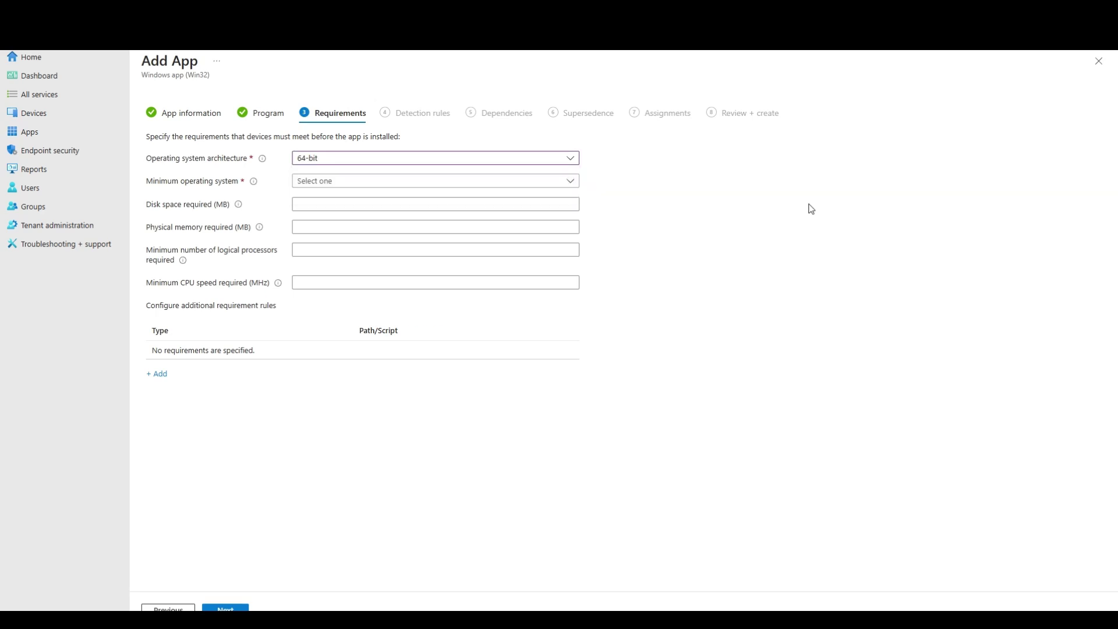
left_click(303, 181)
left_click(324, 196)
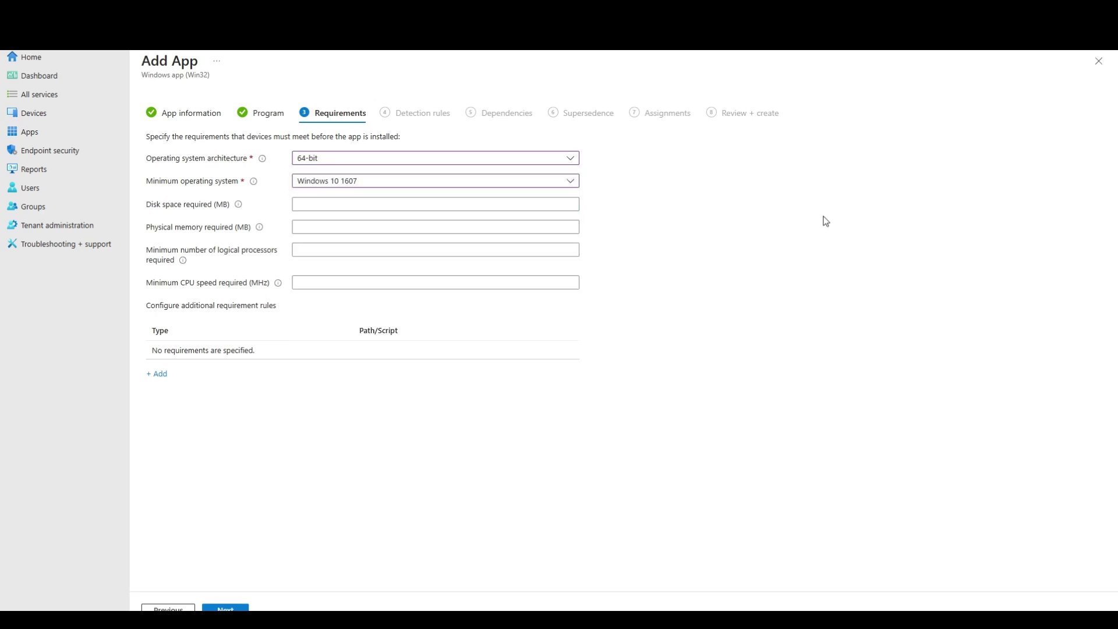
Choose manually configured detection rules and begin adding a rule, reviewing the 2025 app's registry rule.
left_click(226, 608)
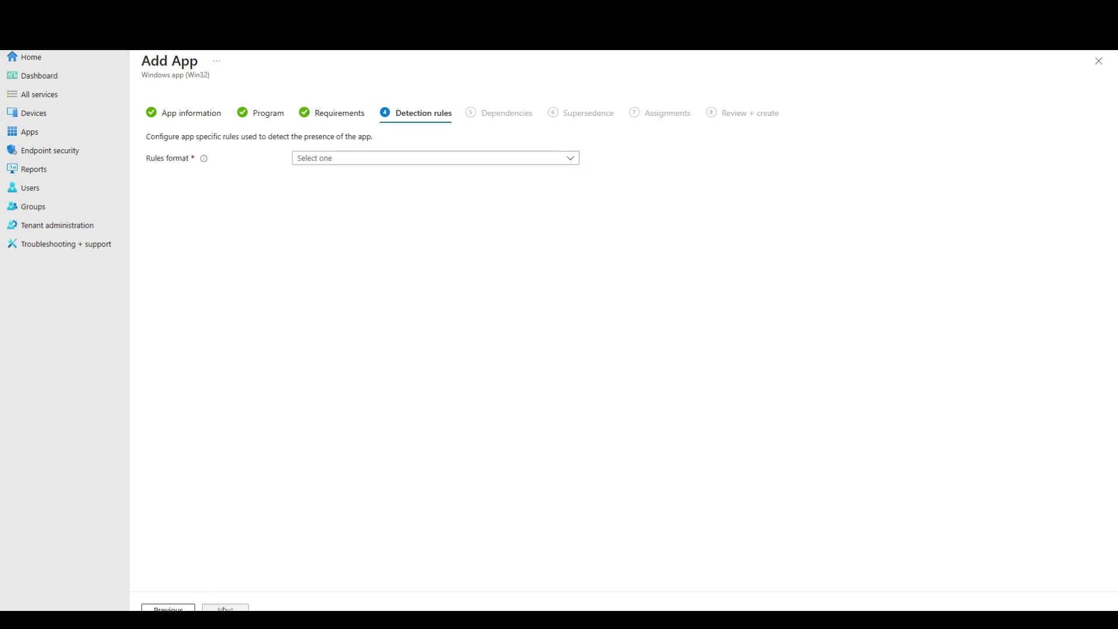
left_click(314, 158)
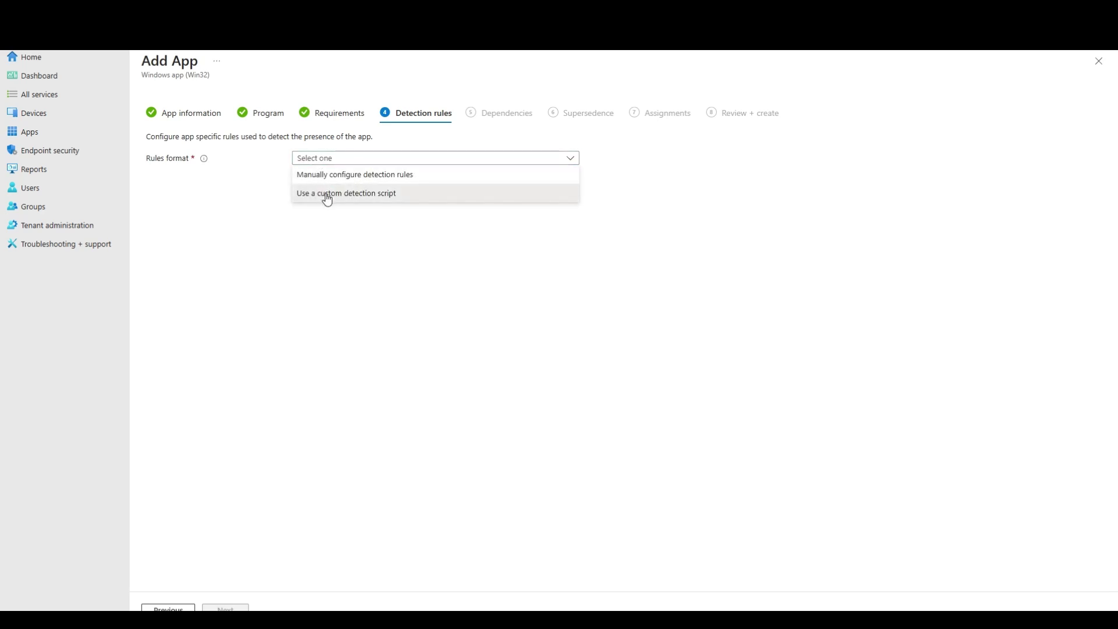
left_click(327, 194)
left_click(387, 158)
left_click(374, 175)
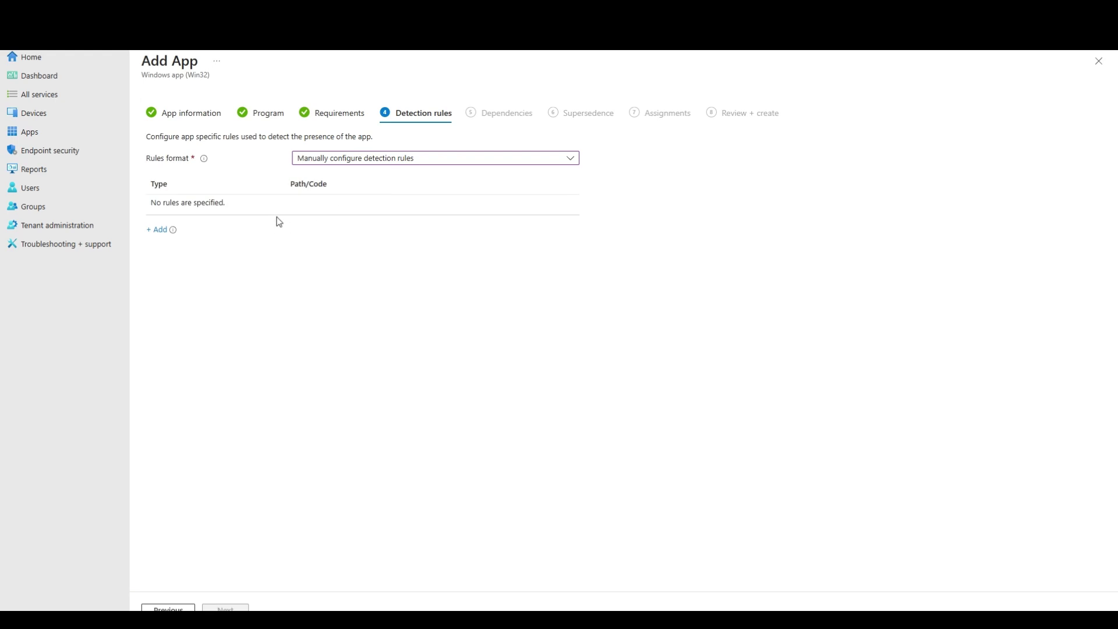
left_click(156, 229)
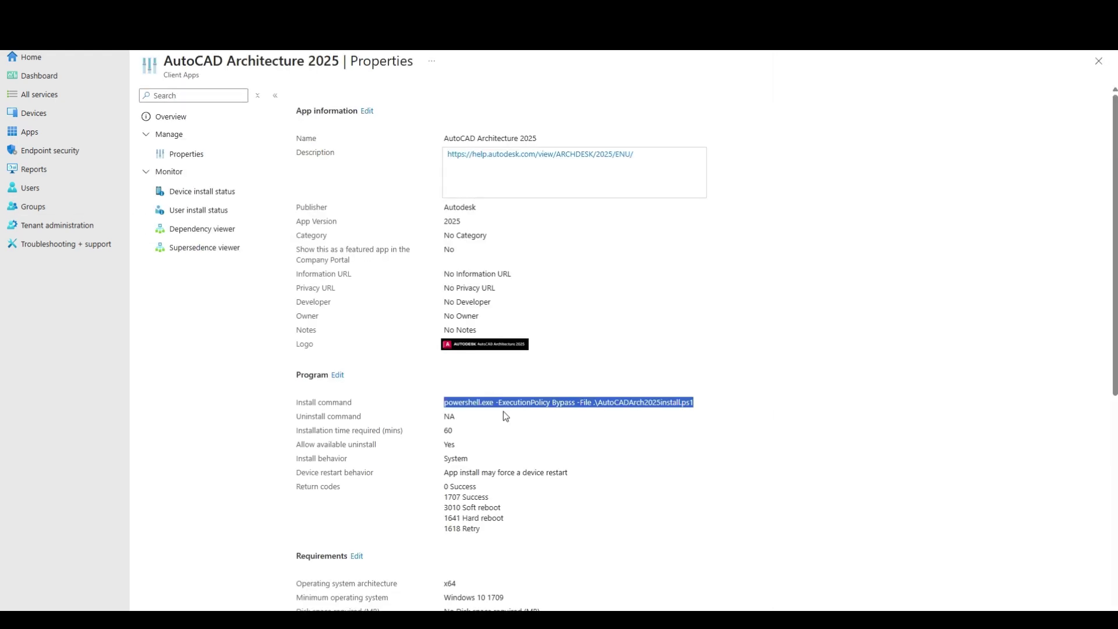
scroll(581, 297, "down", 4)
scroll(579, 303, "down", 2)
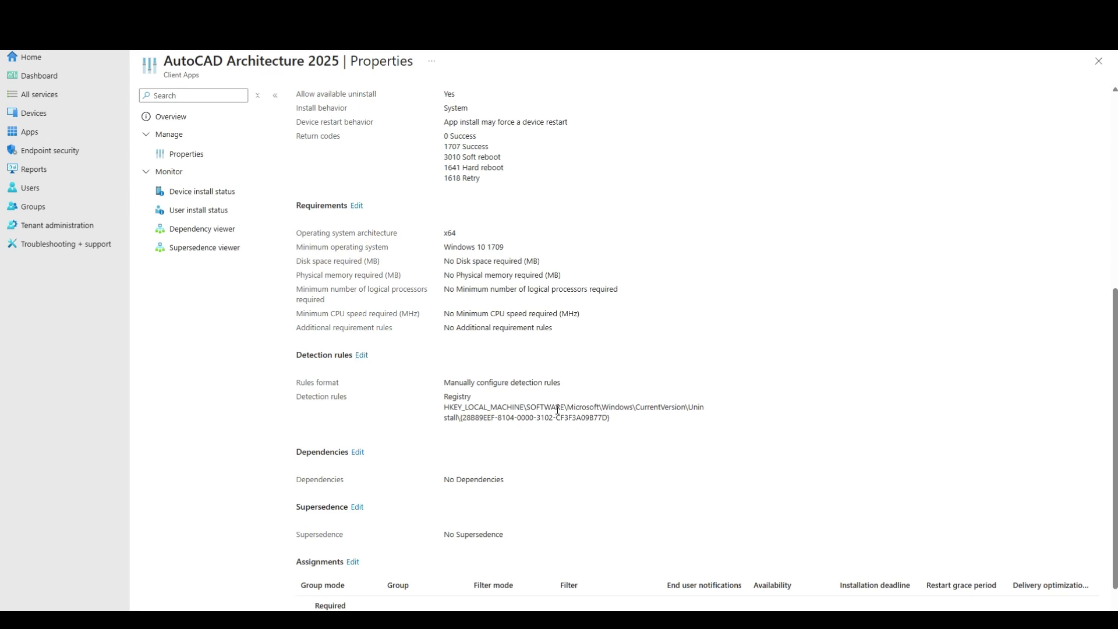
Open Registry Editor and search the Uninstall key for the AutoCAD Architecture entry.
key("super+s")
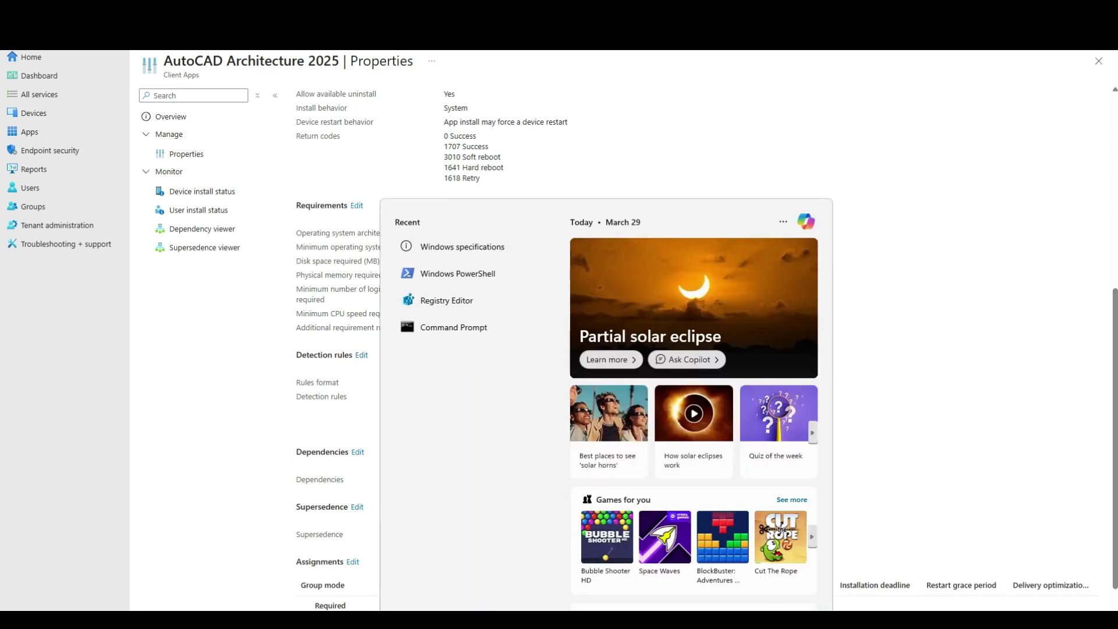
type("Registry")
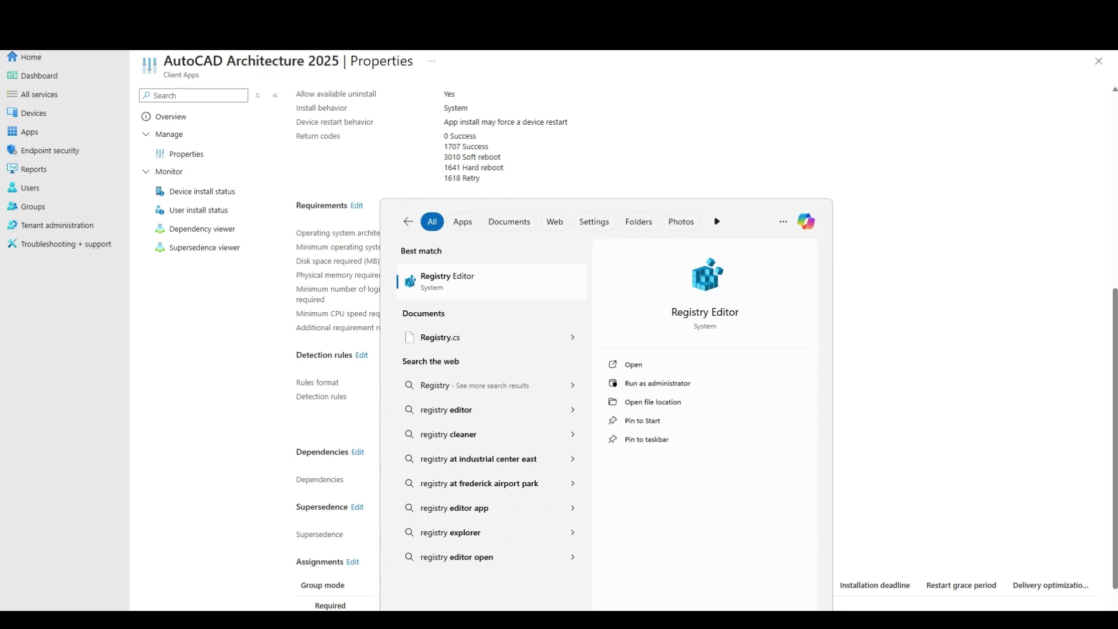
key("Return")
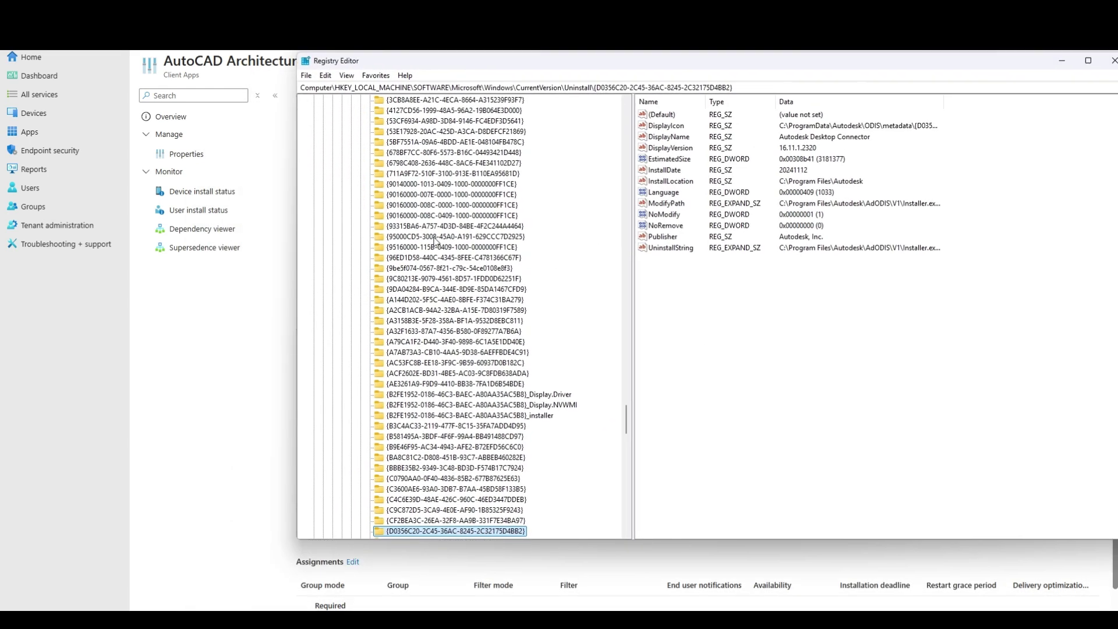
scroll(435, 241, "up", 10)
left_click(391, 237)
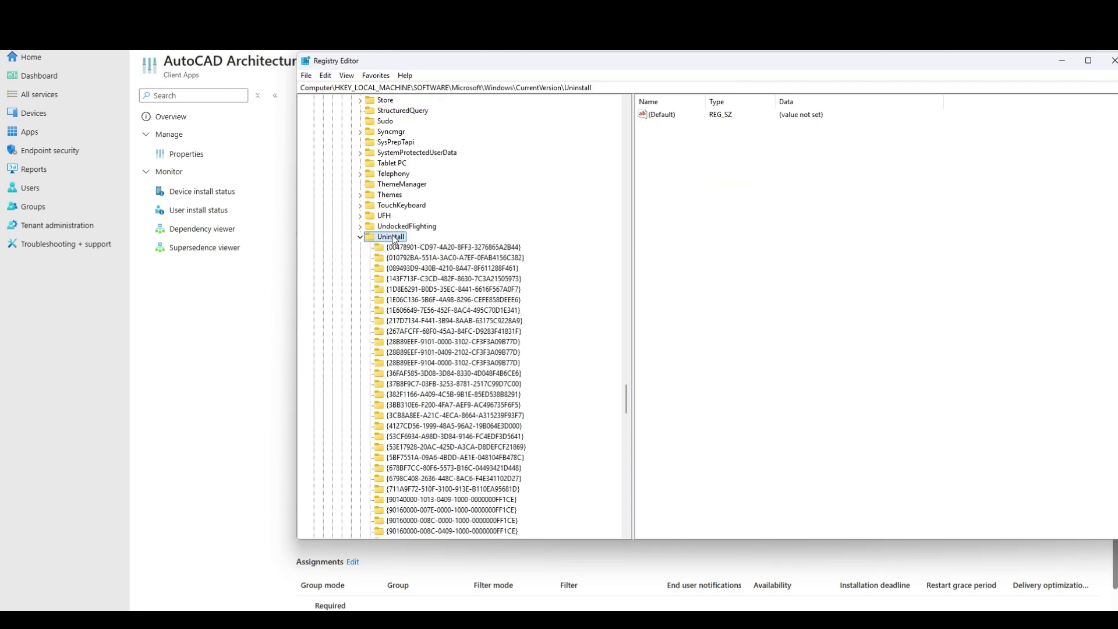
left_click(324, 75)
left_click(379, 175)
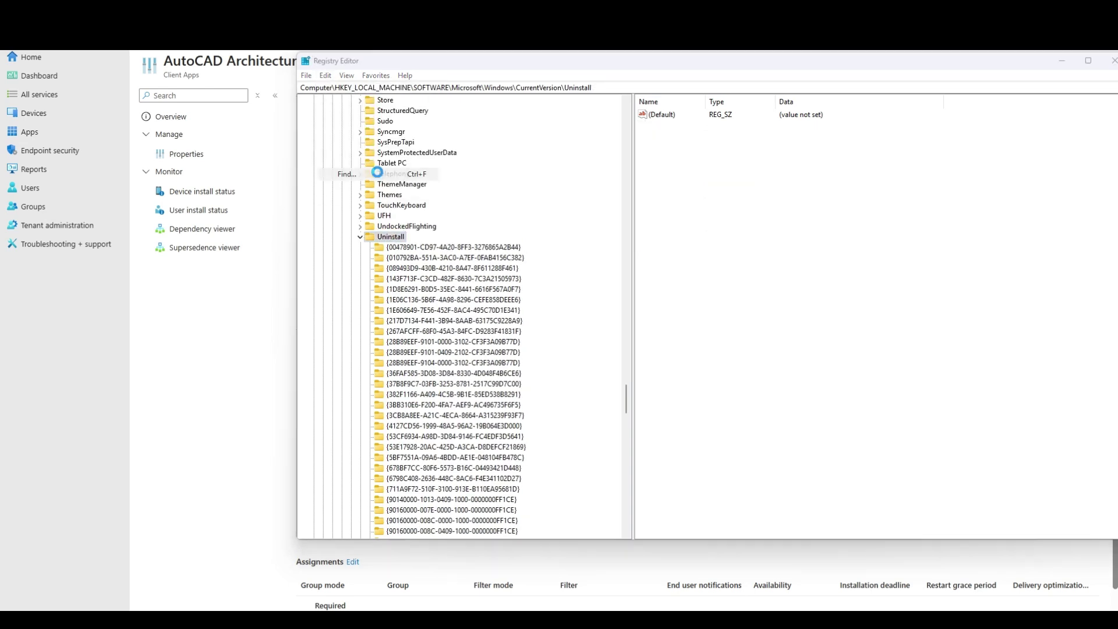
type("Autocad Architecture")
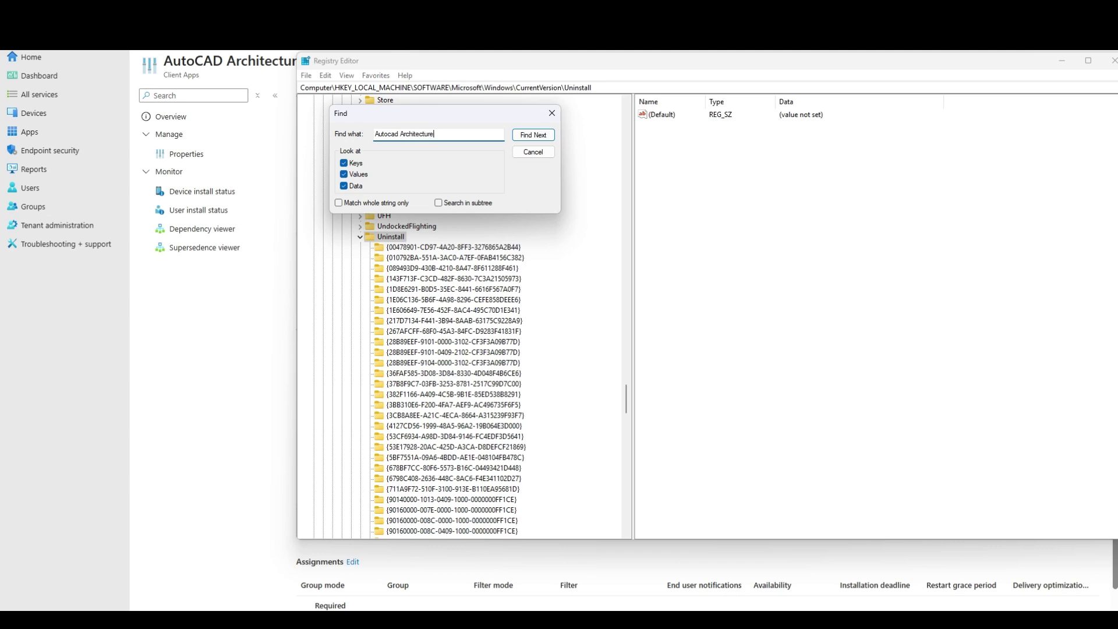
key("Return")
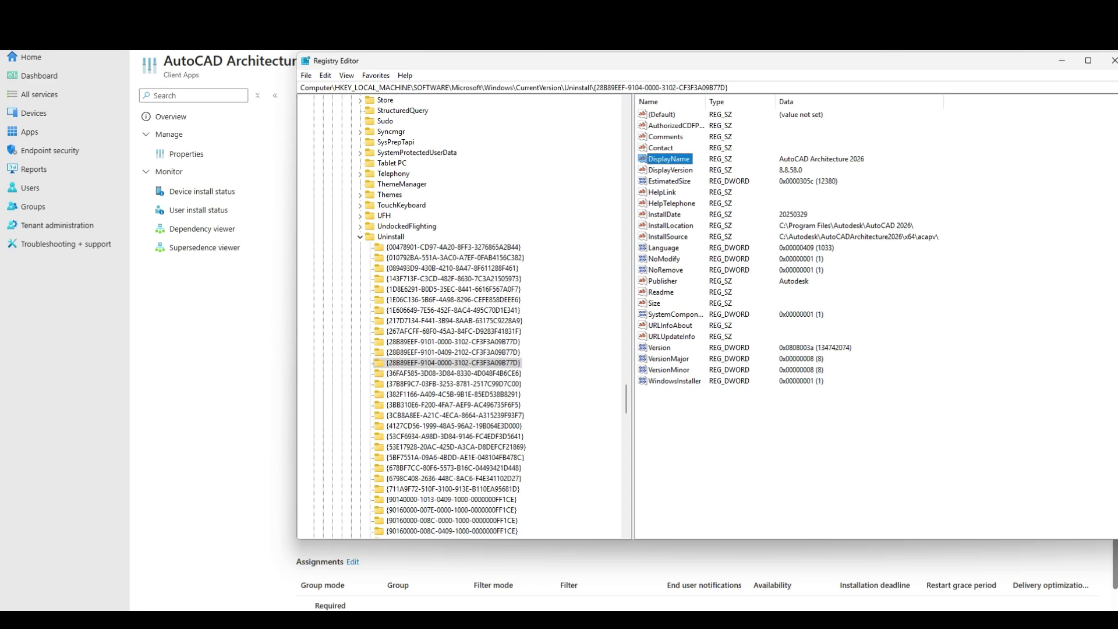
Maximize the Intune properties window, then return to Registry Editor to compare.
key("super+shift+Right")
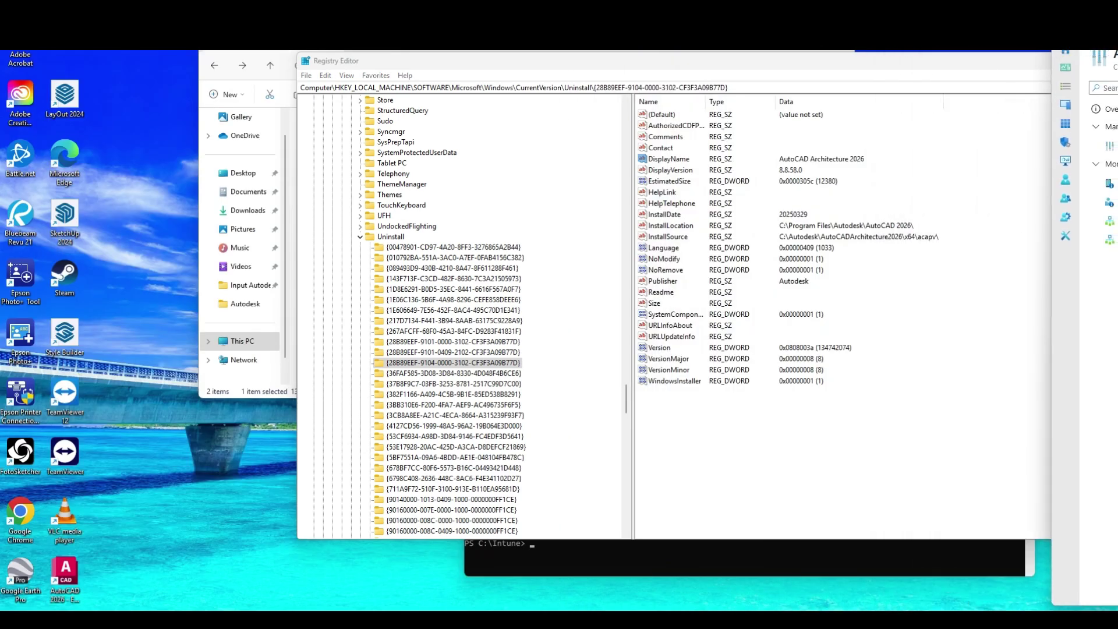
key("super+shift+Left")
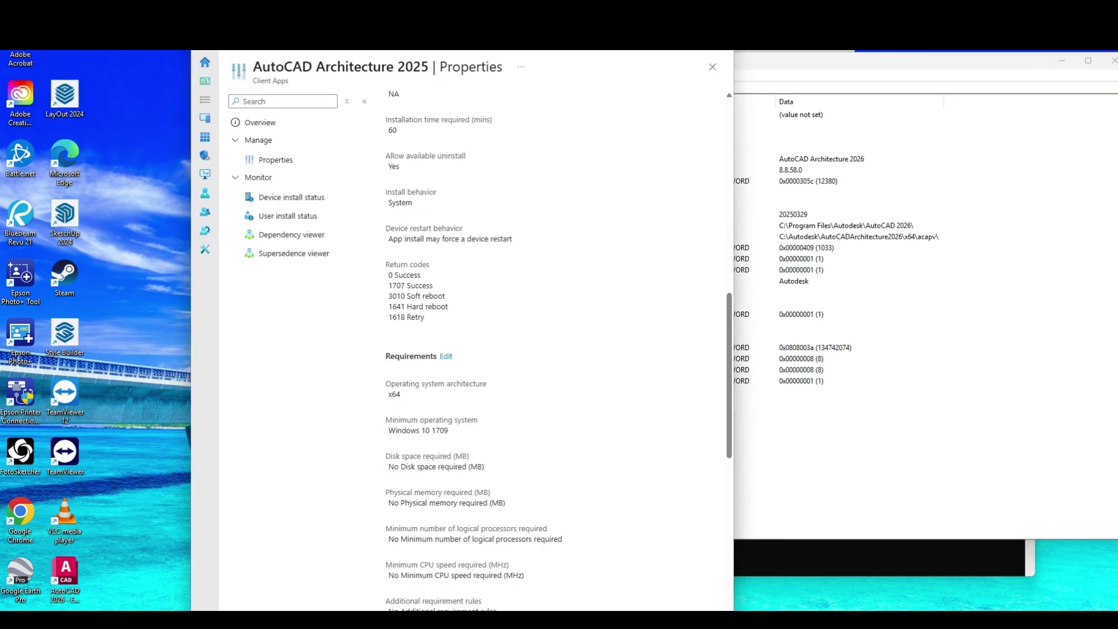
key("super+Up")
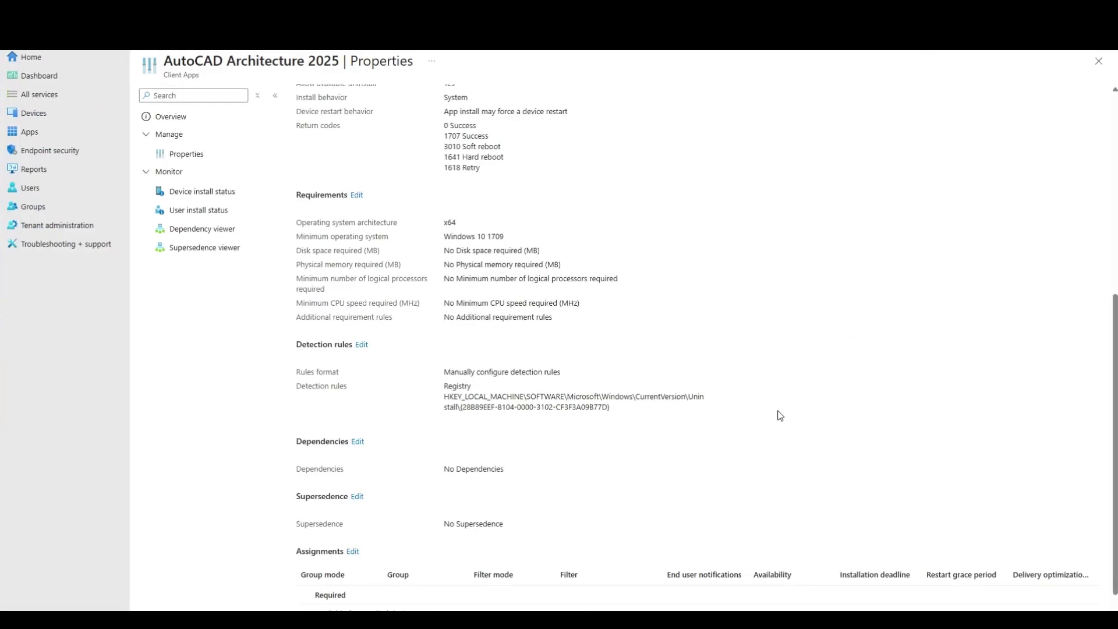
left_click(740, 562)
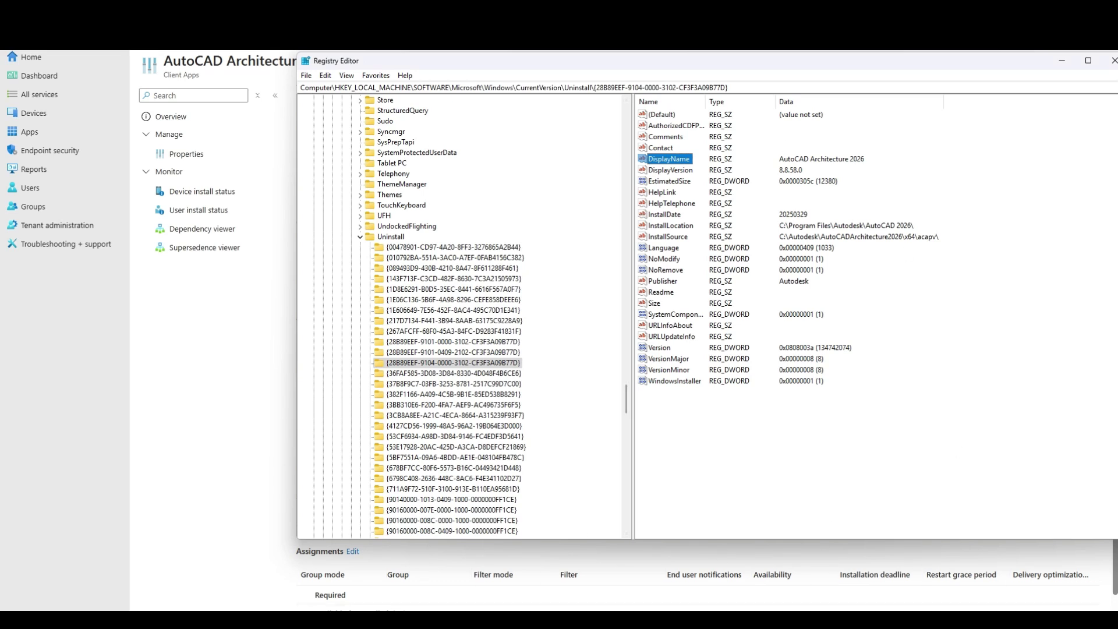
Open the DisplayName value of the {28B89EEF-9104…} key to read 'AutoCAD Architecture 2026'.
mouse_move(719, 605)
left_click(719, 581)
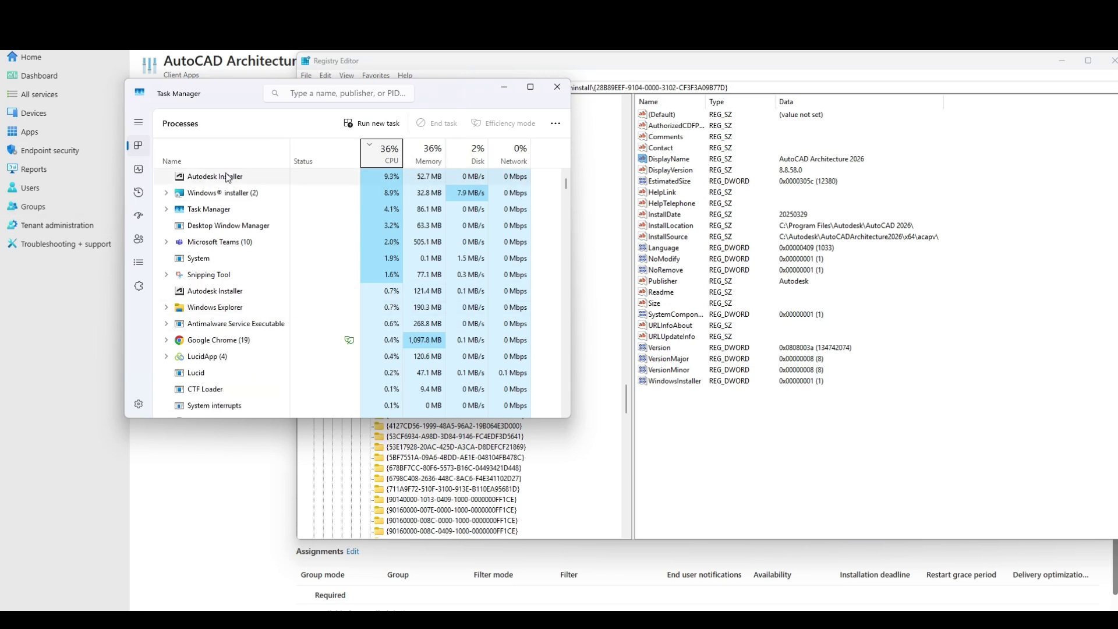
left_click(167, 192)
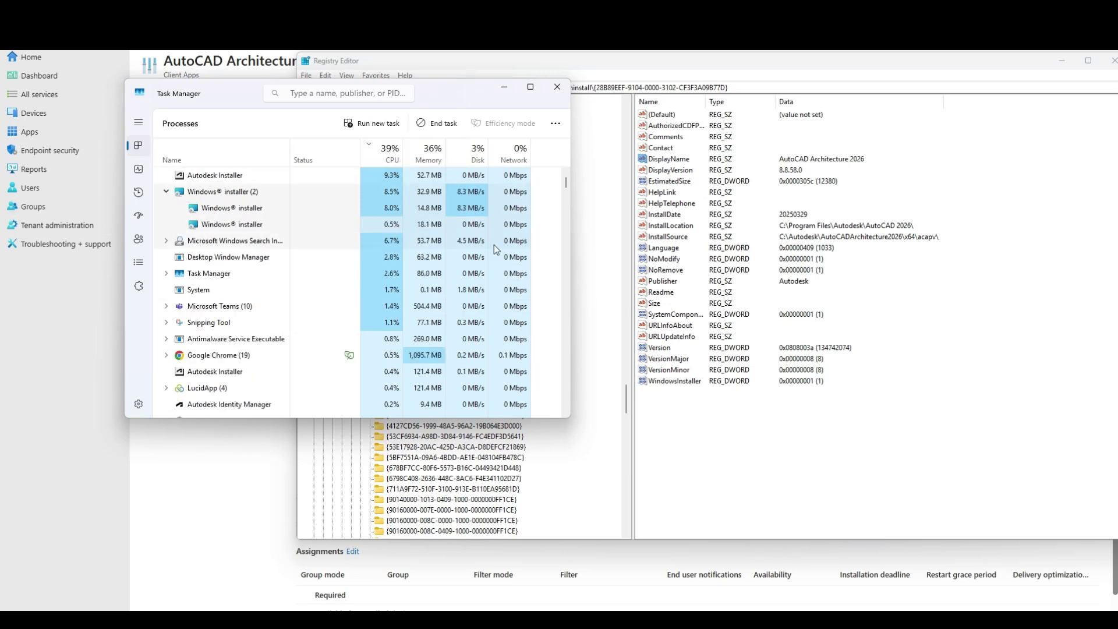
left_click(765, 441)
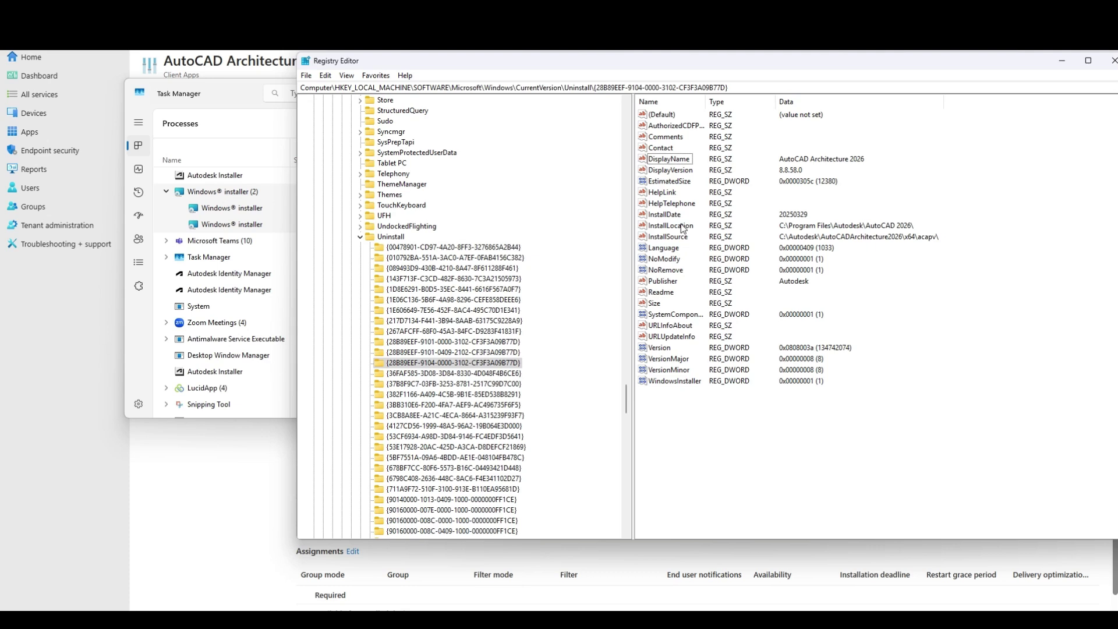
double_click(669, 159)
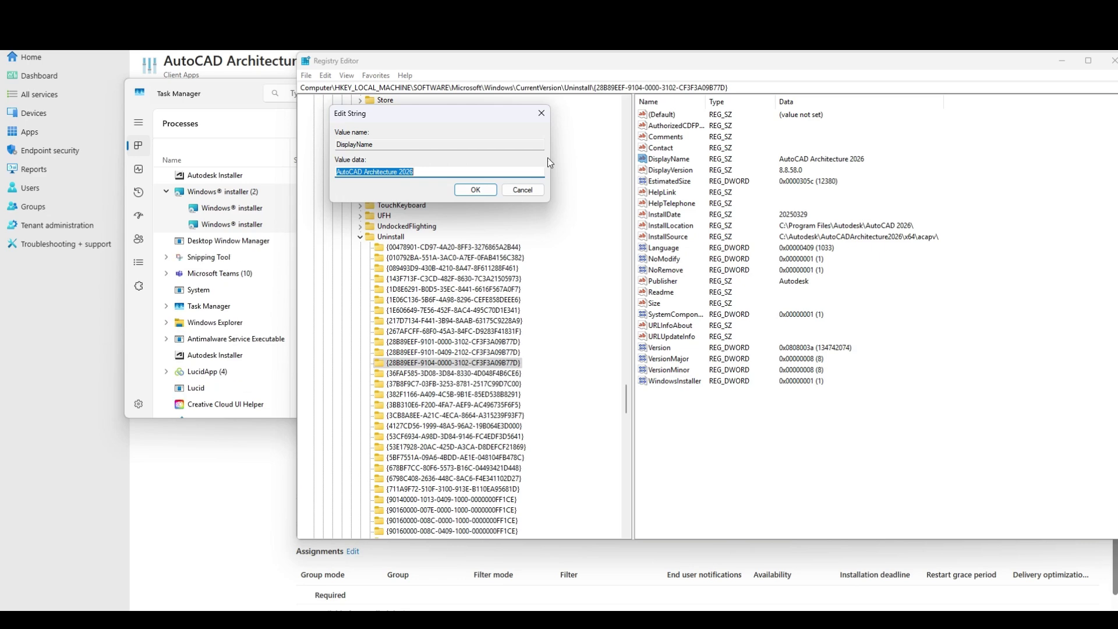
Cancel the Edit String dialog and expand Autodesk > AutoCAD > R25.1 under HKLM\SOFTWARE.
left_click(516, 192)
scroll(468, 233, "up", 15)
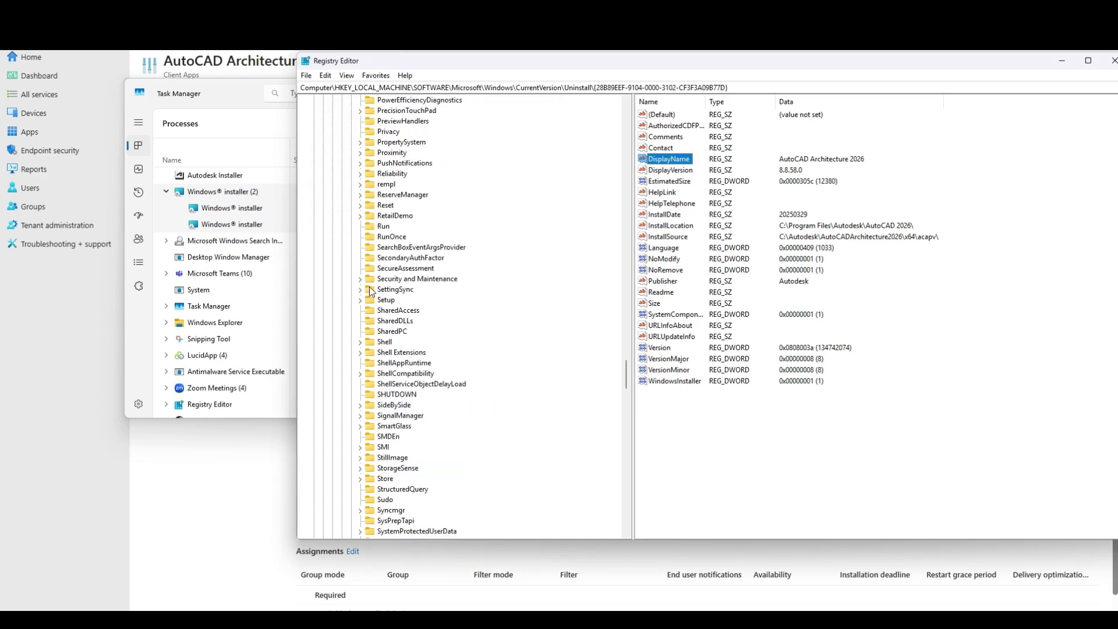
scroll(345, 334, "up", 20)
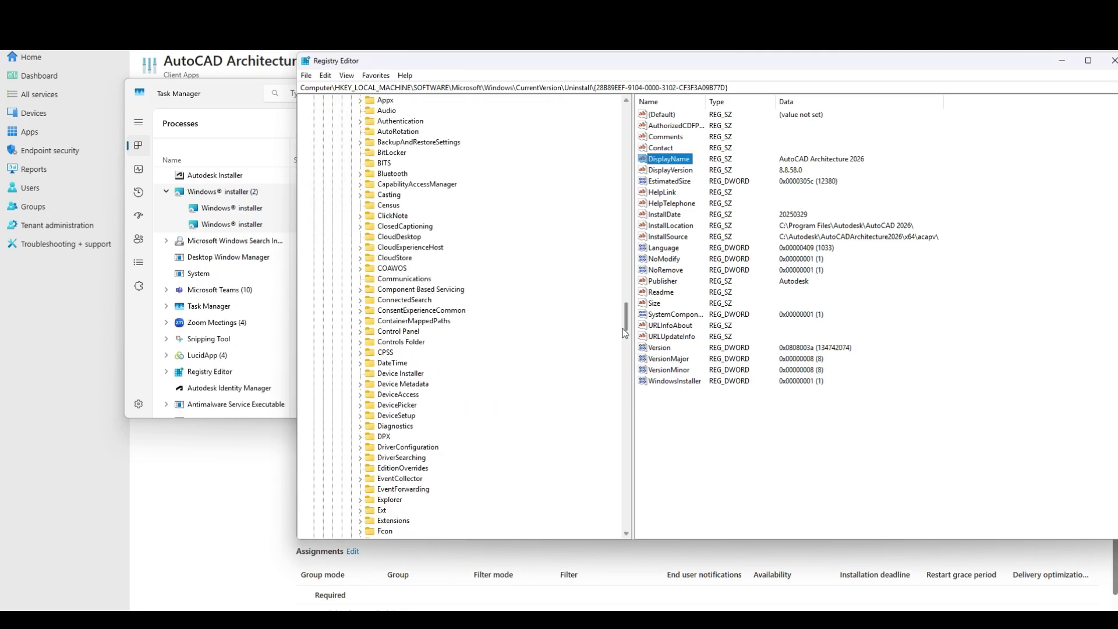
left_click_drag(629, 323, 643, 117)
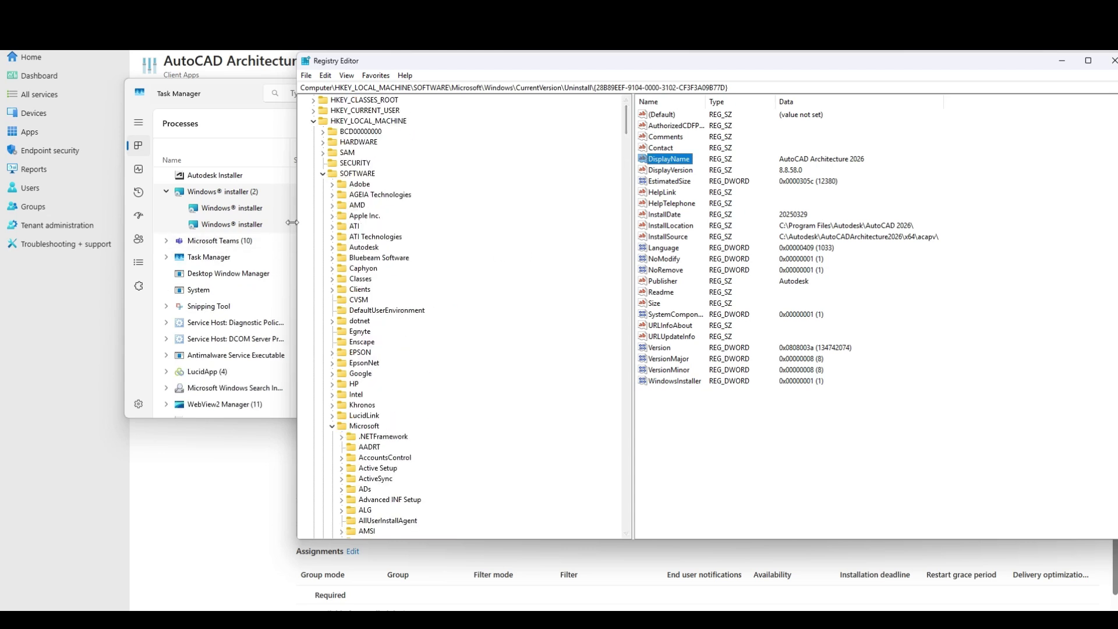
left_click(331, 247)
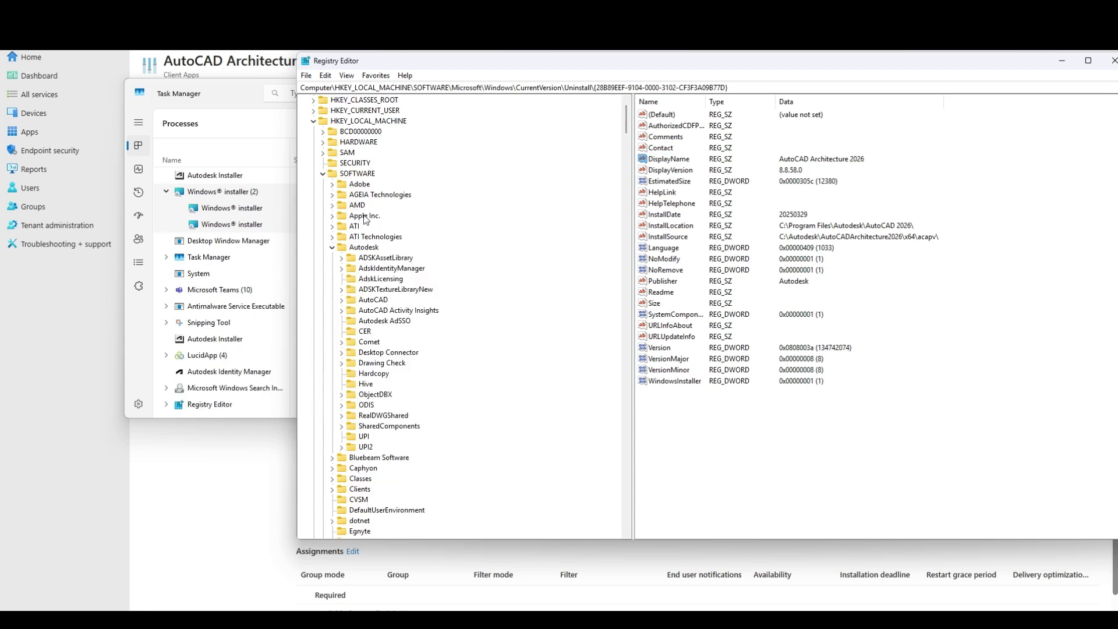
left_click(341, 299)
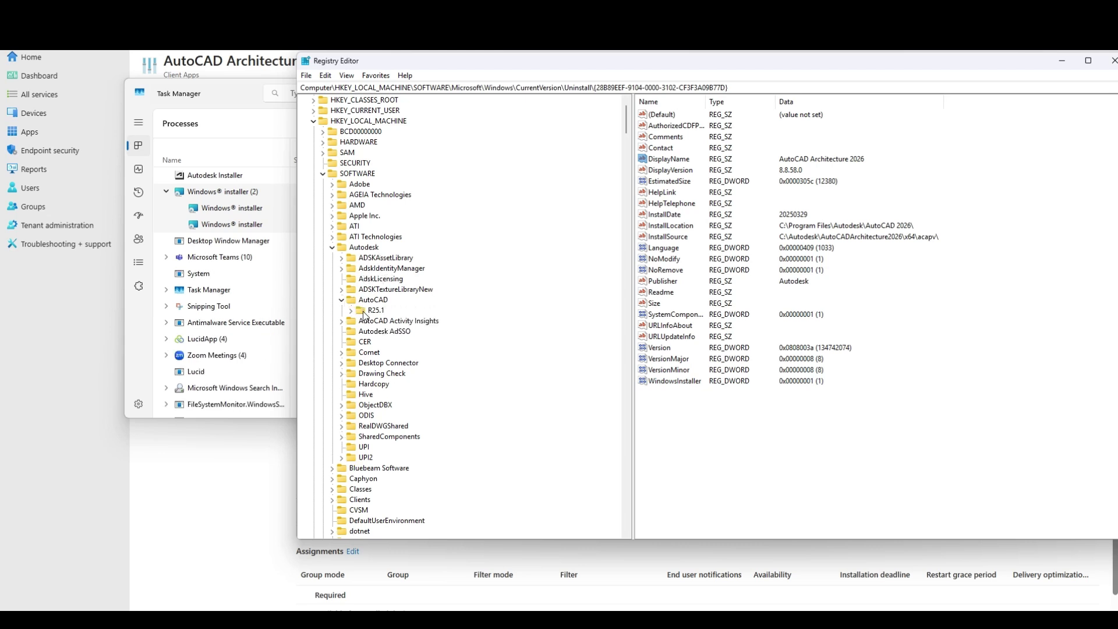
left_click(351, 310)
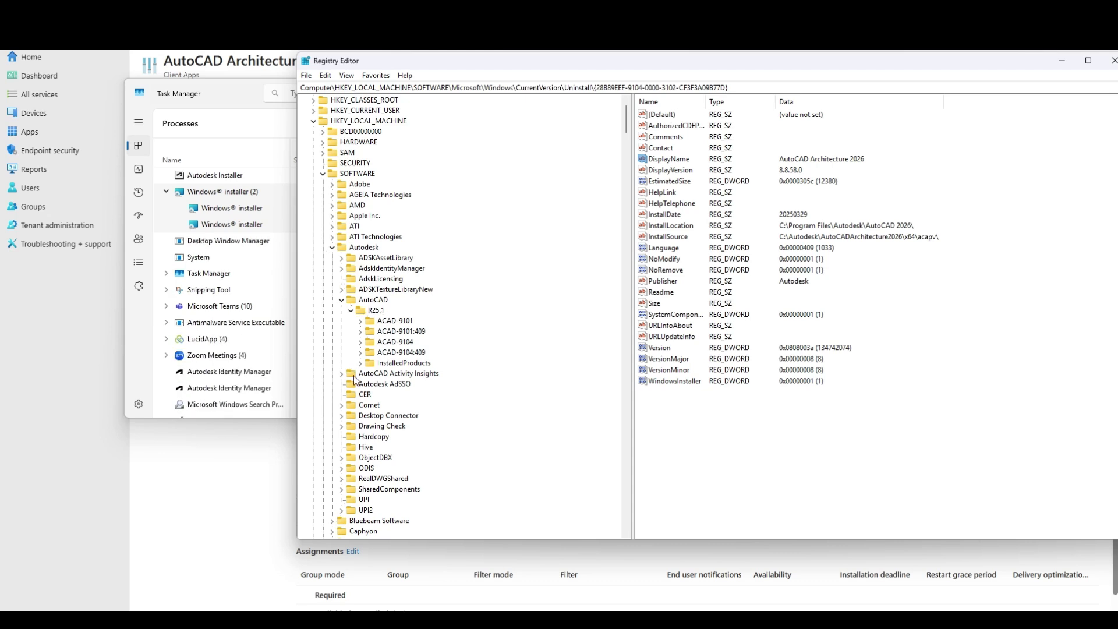
Inspect the AdskIdentityManager, AdskLicensing, InstalledProducts\ACAD and AutoCAD Activity Insights keys.
left_click(378, 279)
left_click(384, 269)
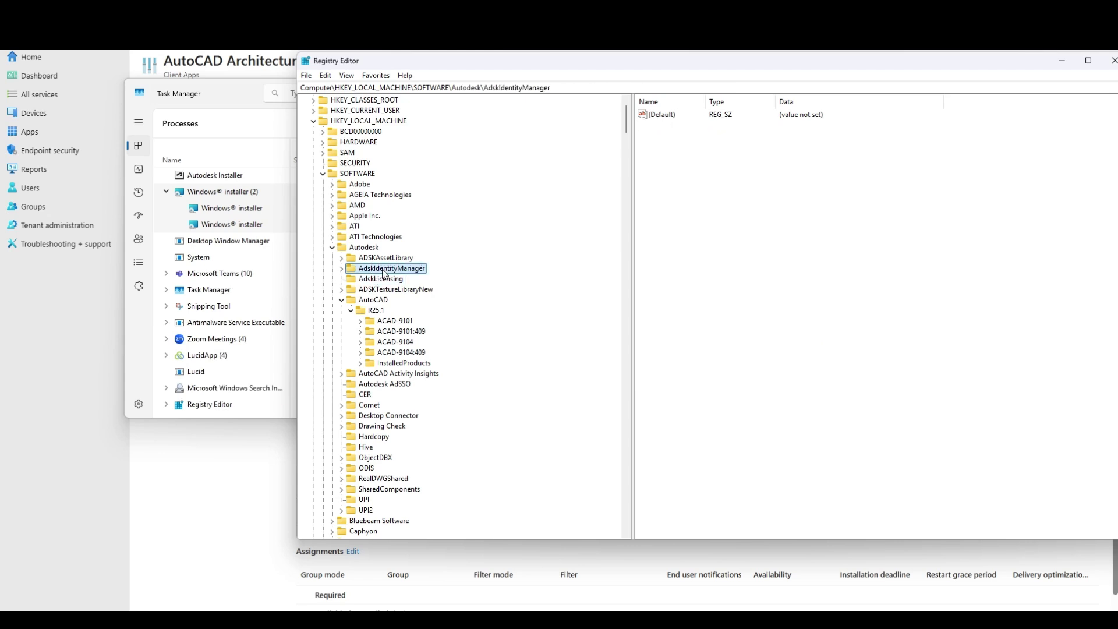
left_click(384, 277)
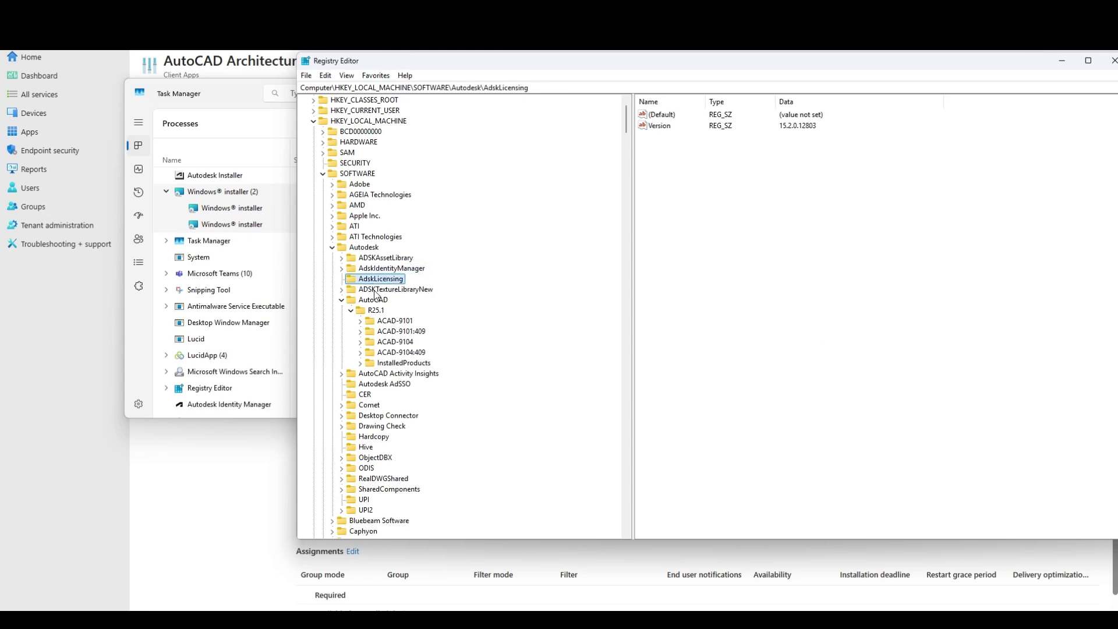
scroll(376, 276, "down", 1)
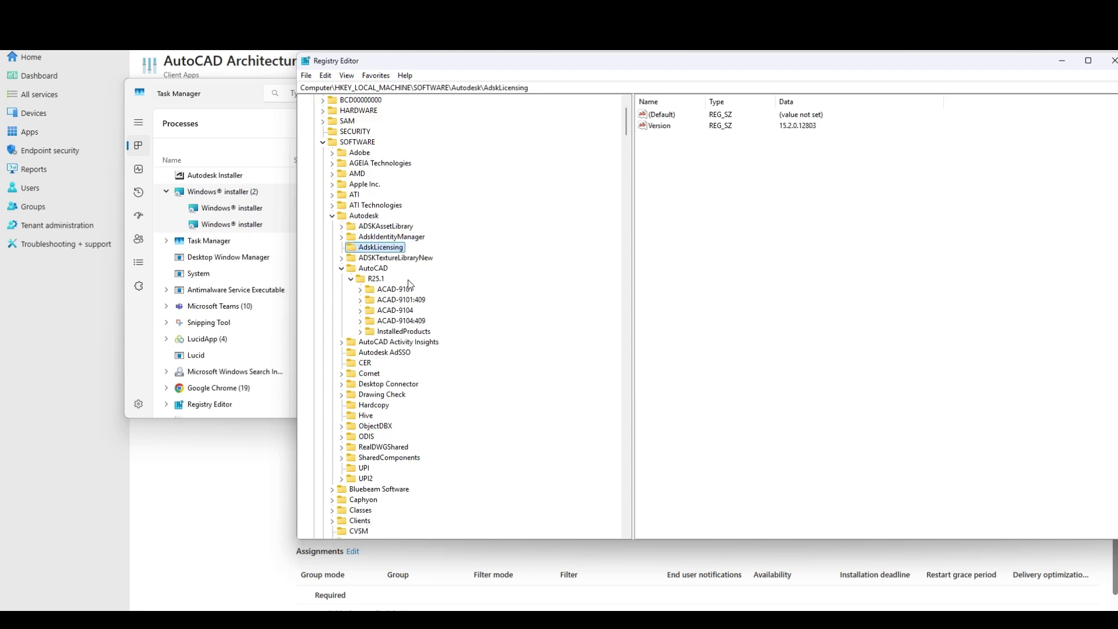
left_click(377, 279)
left_click(397, 333)
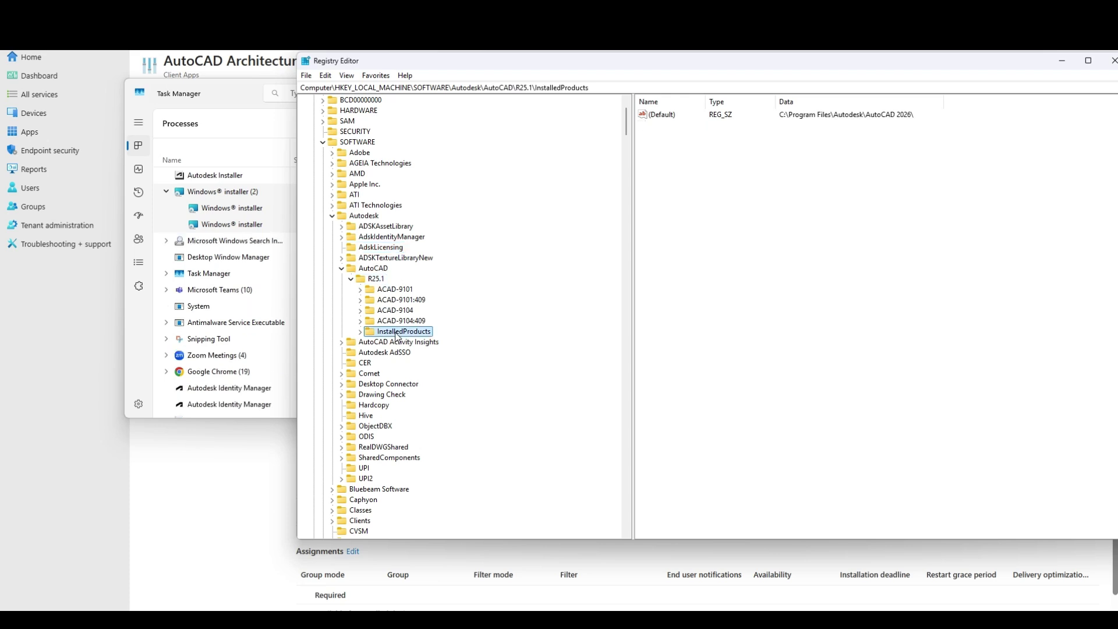
left_click(360, 331)
left_click(391, 342)
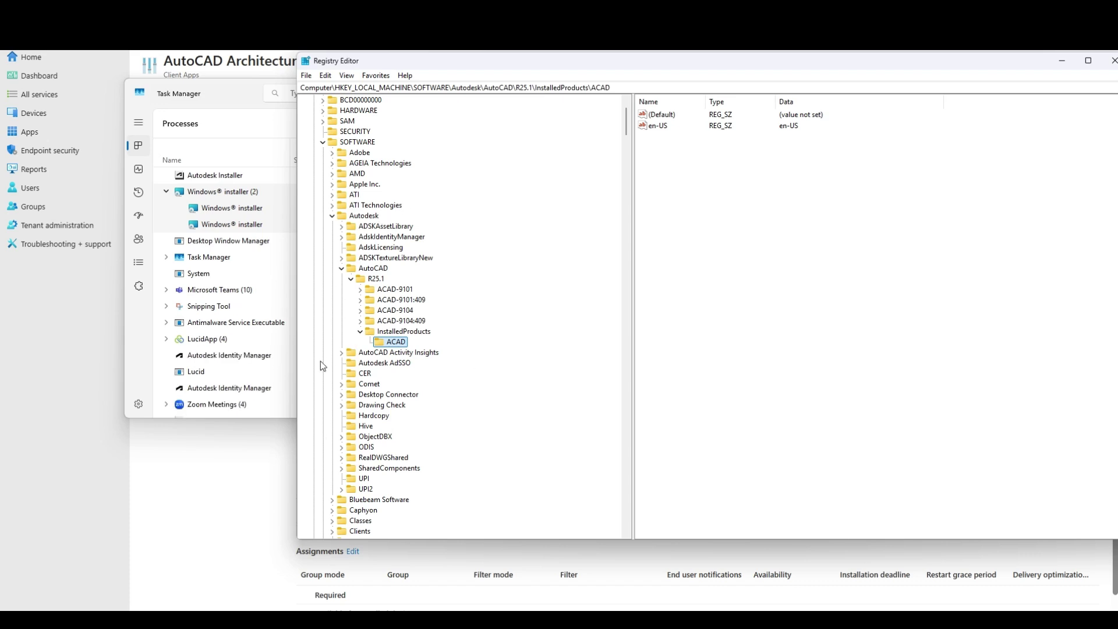
left_click(342, 352)
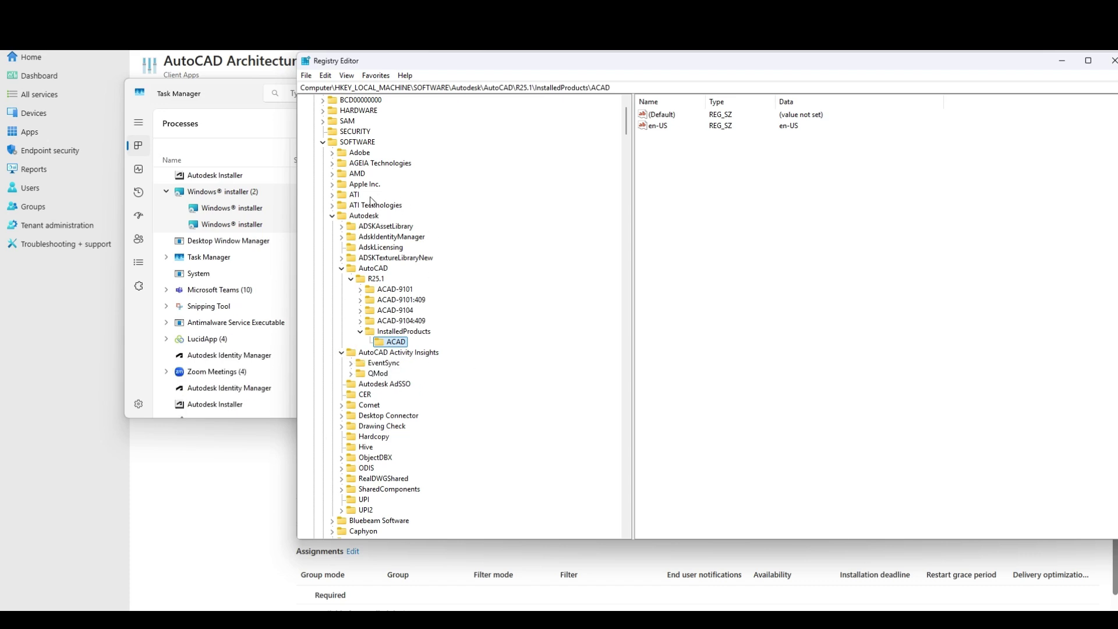
Re-find the 'Autocad Architecture' key under Uninstall, then go back to the Intune wizard.
left_click(322, 142)
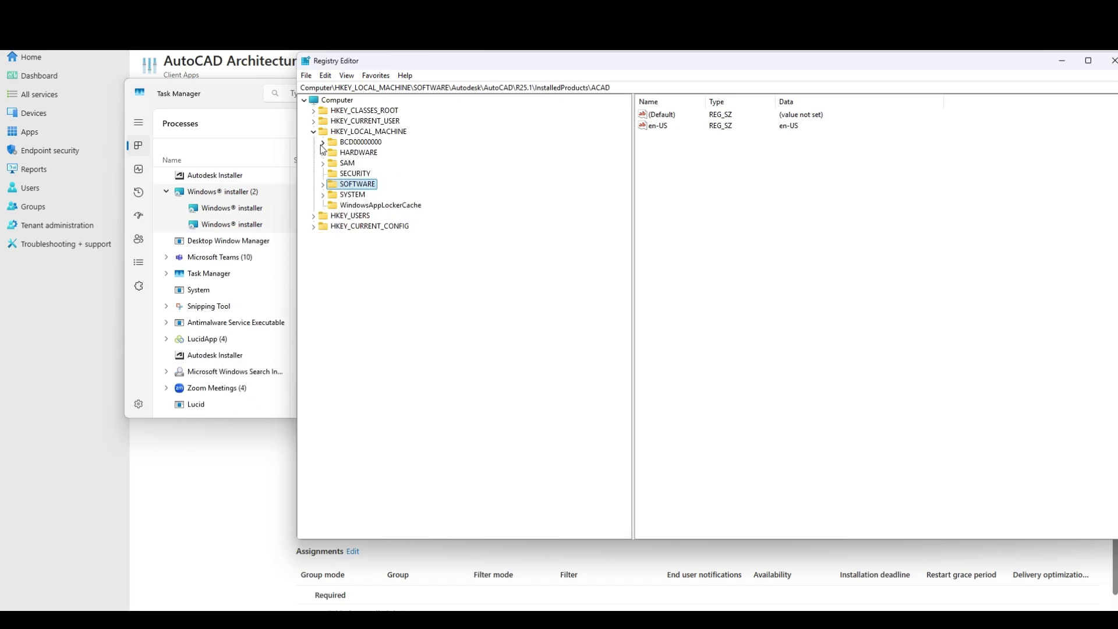
double_click(336, 185)
scroll(374, 305, "down", 5)
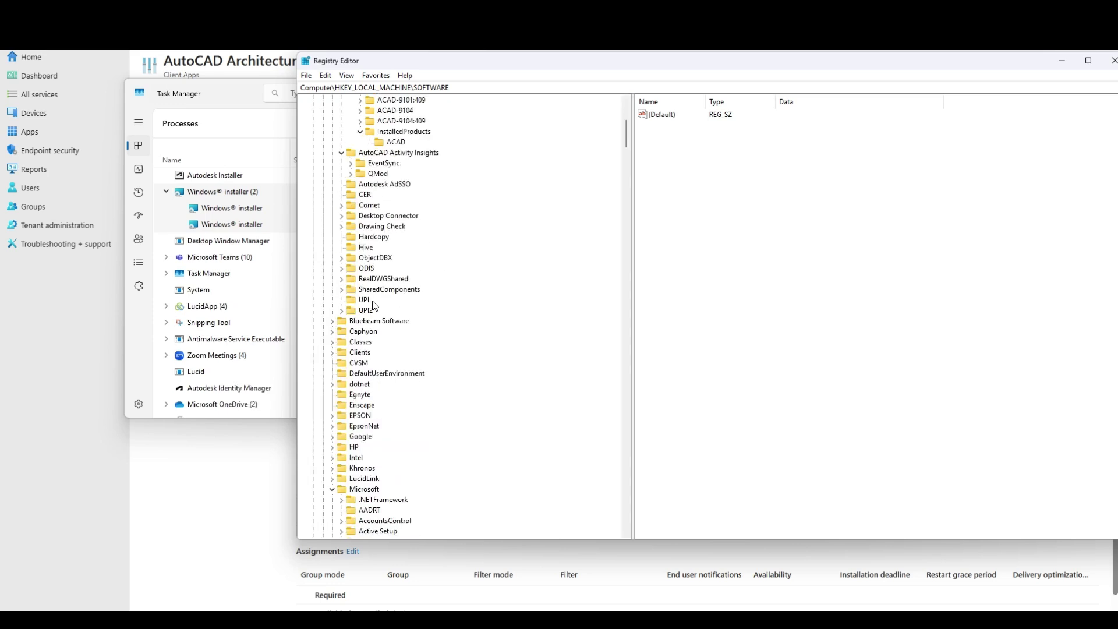
scroll(374, 305, "down", 20)
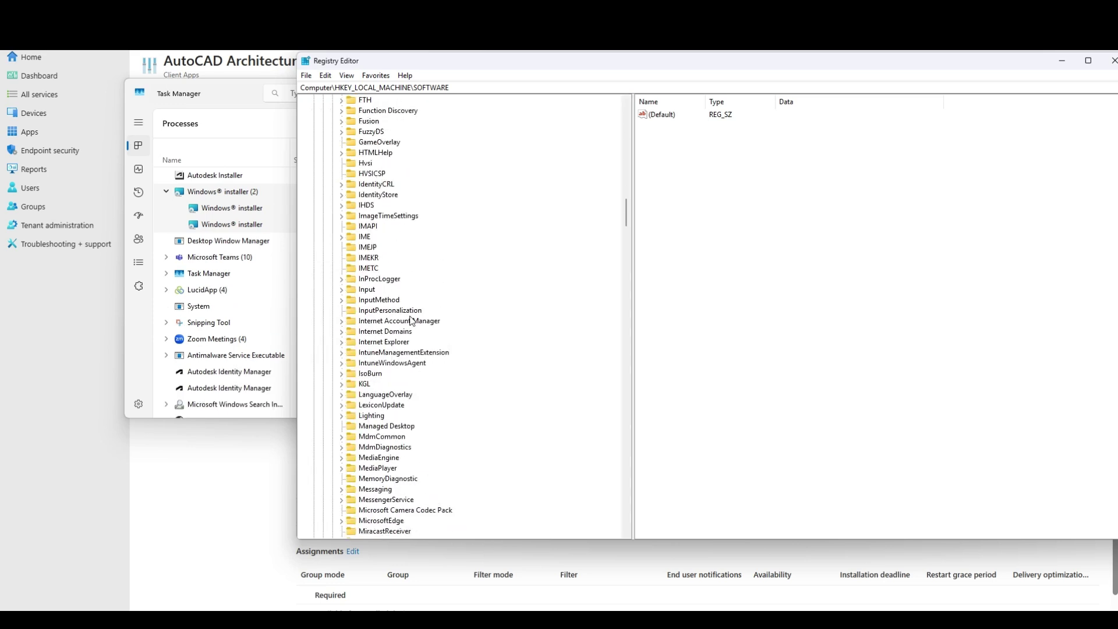
scroll(412, 321, "down", 20)
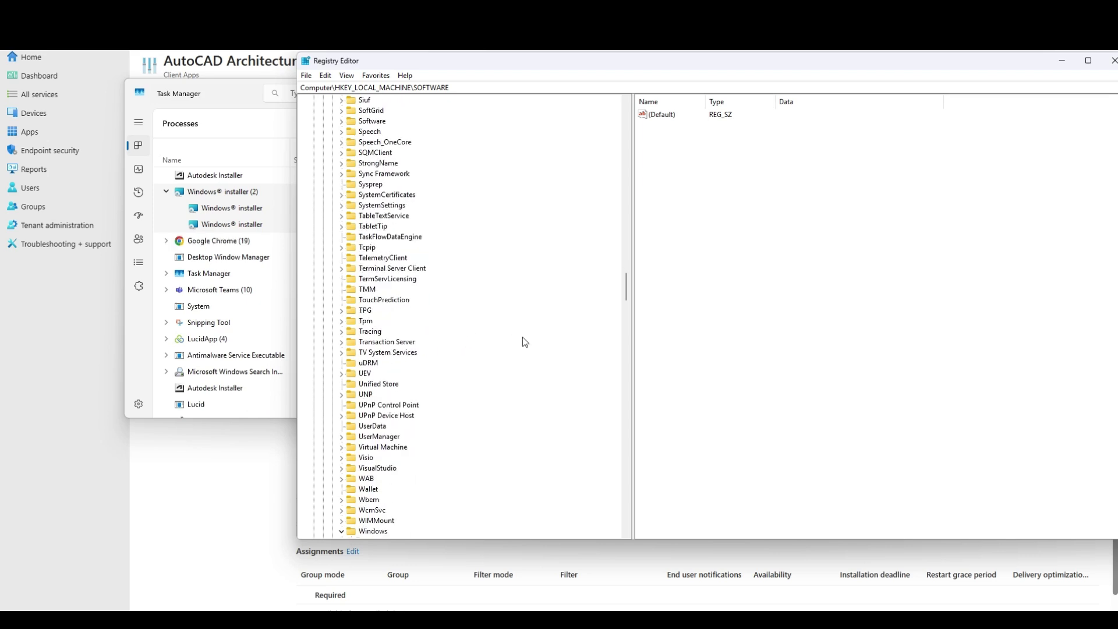
scroll(524, 342, "down", 20)
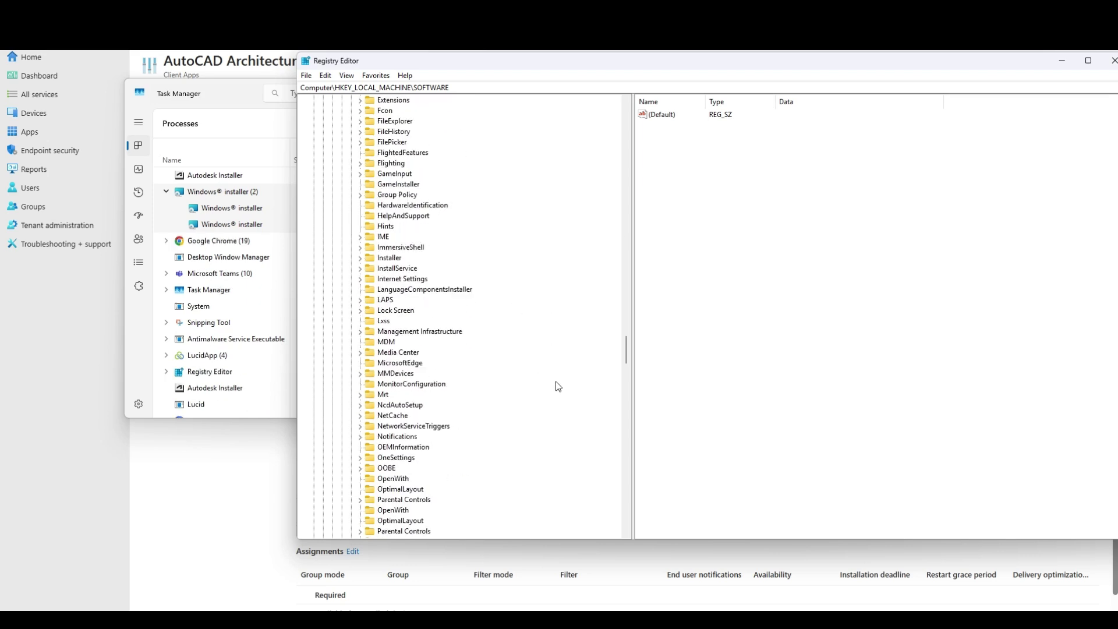
scroll(554, 401, "down", 20)
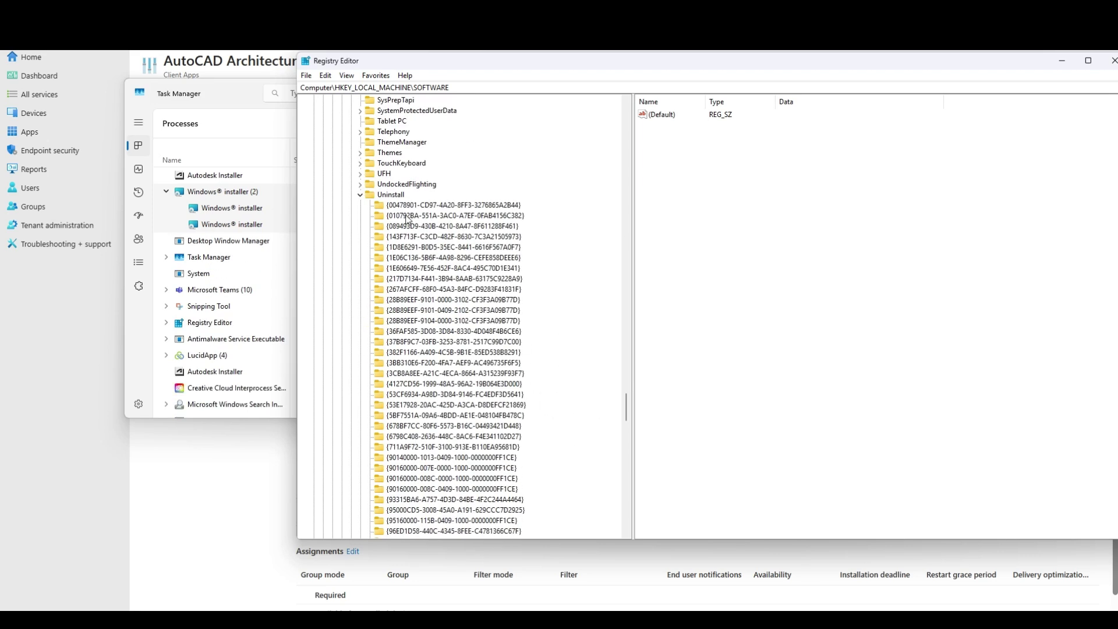
left_click(390, 195)
left_click(326, 75)
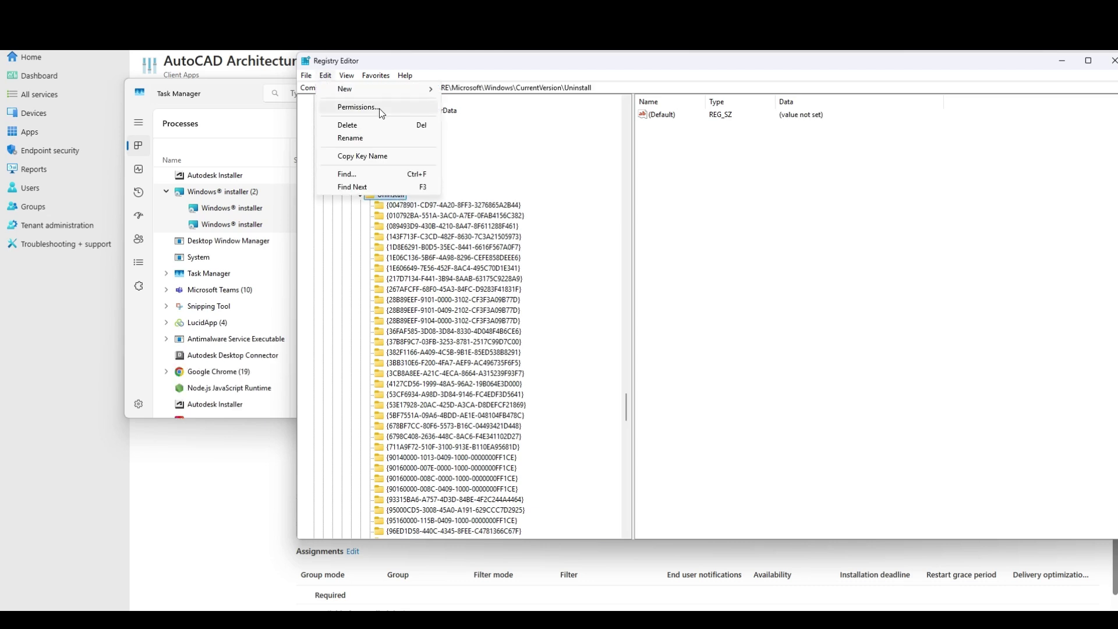
left_click(349, 175)
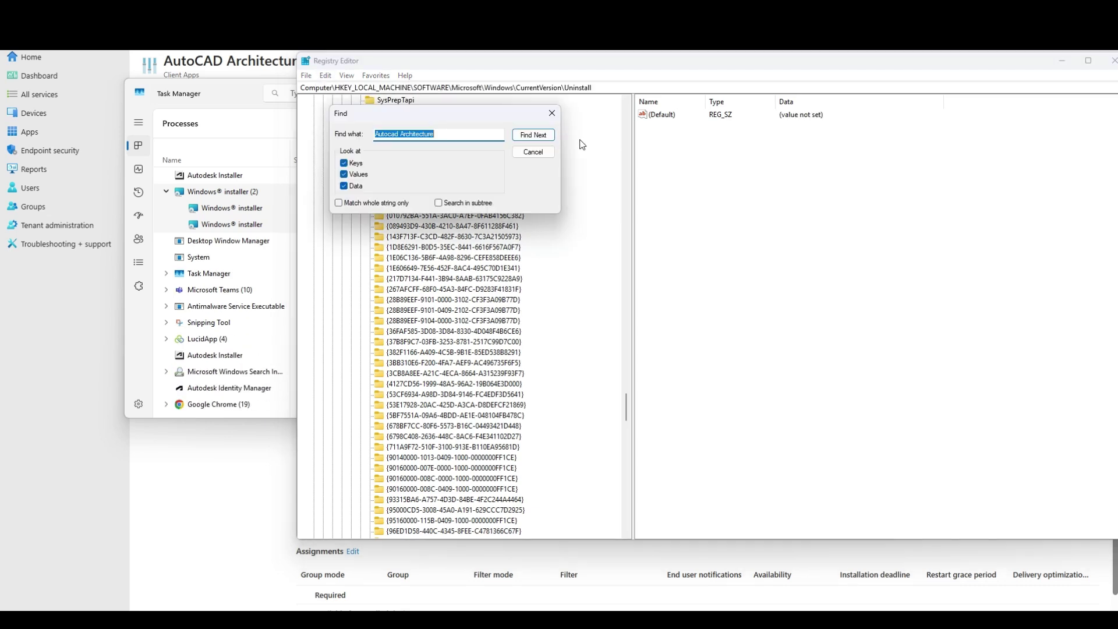
left_click(538, 135)
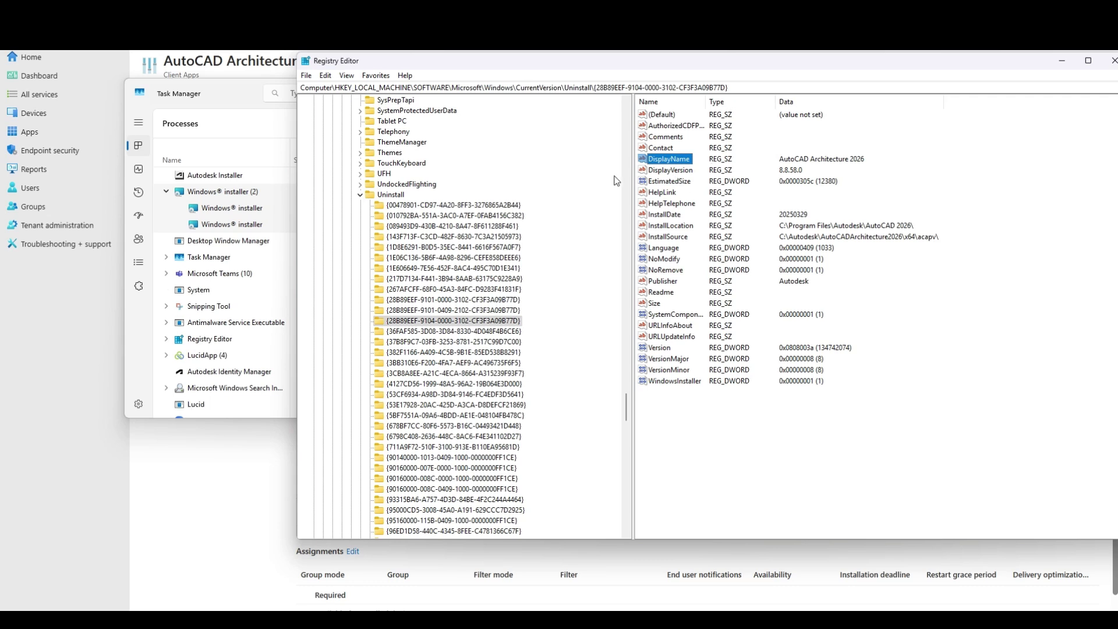
left_click(809, 51)
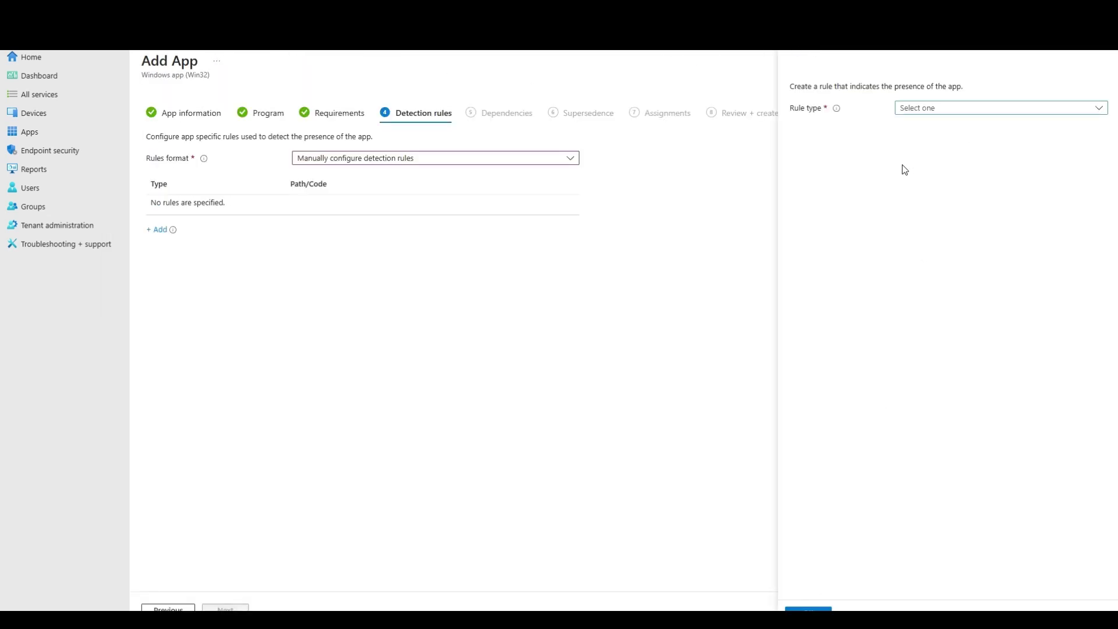
Choose Registry as the rule type and copy the AutoCAD uninstall key's full path.
left_click(929, 107)
left_click(920, 168)
left_click(775, 602)
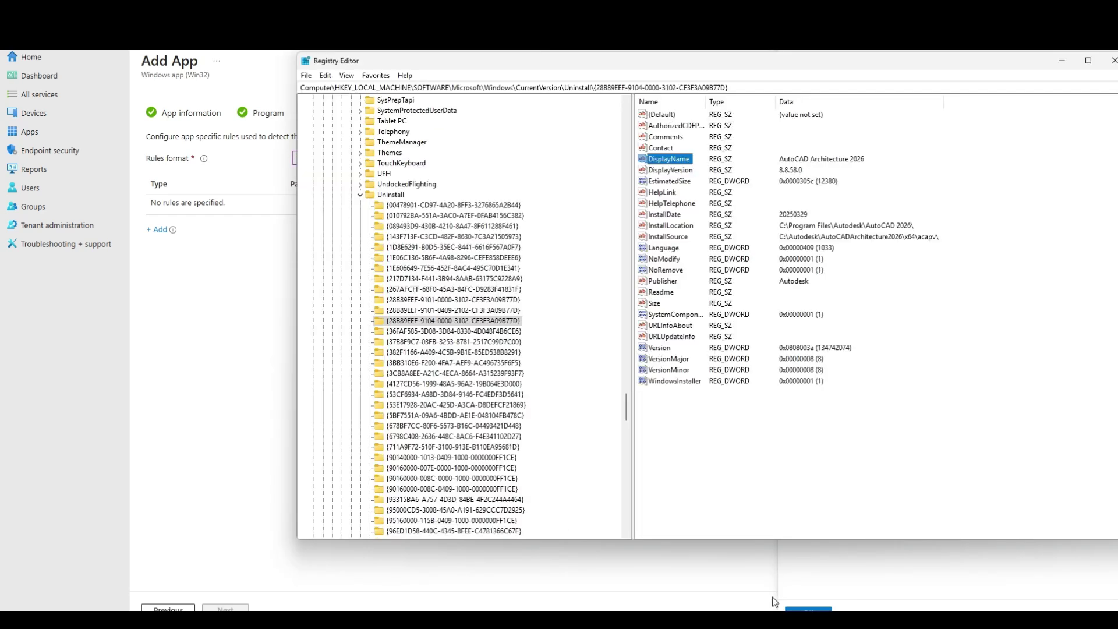
left_click_drag(770, 88, 336, 86)
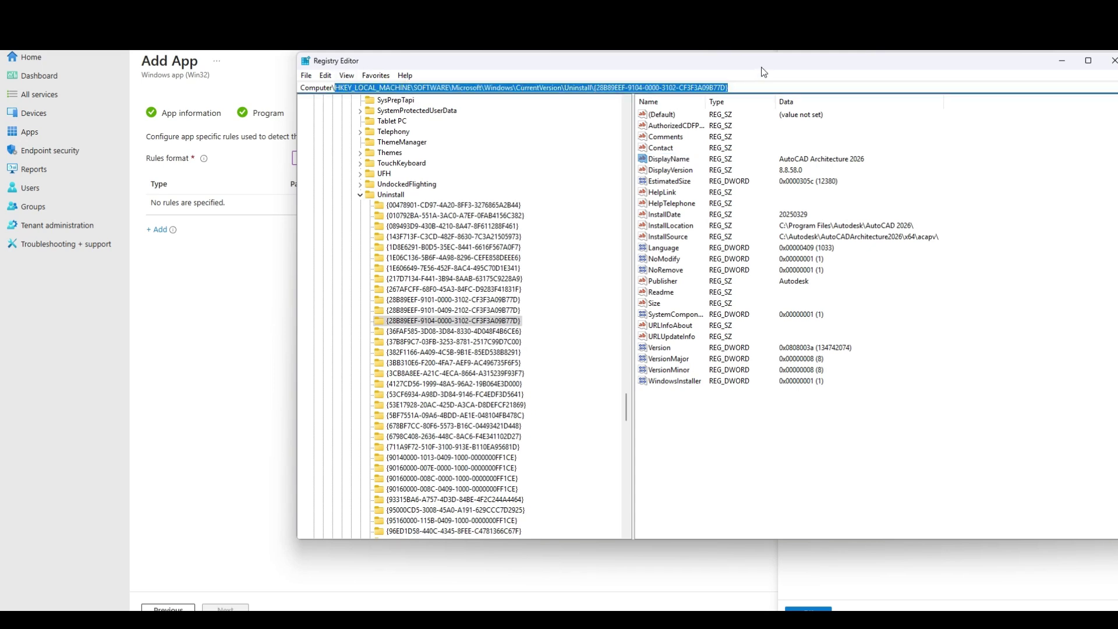
left_click_drag(764, 71, 455, 221)
left_click(939, 142)
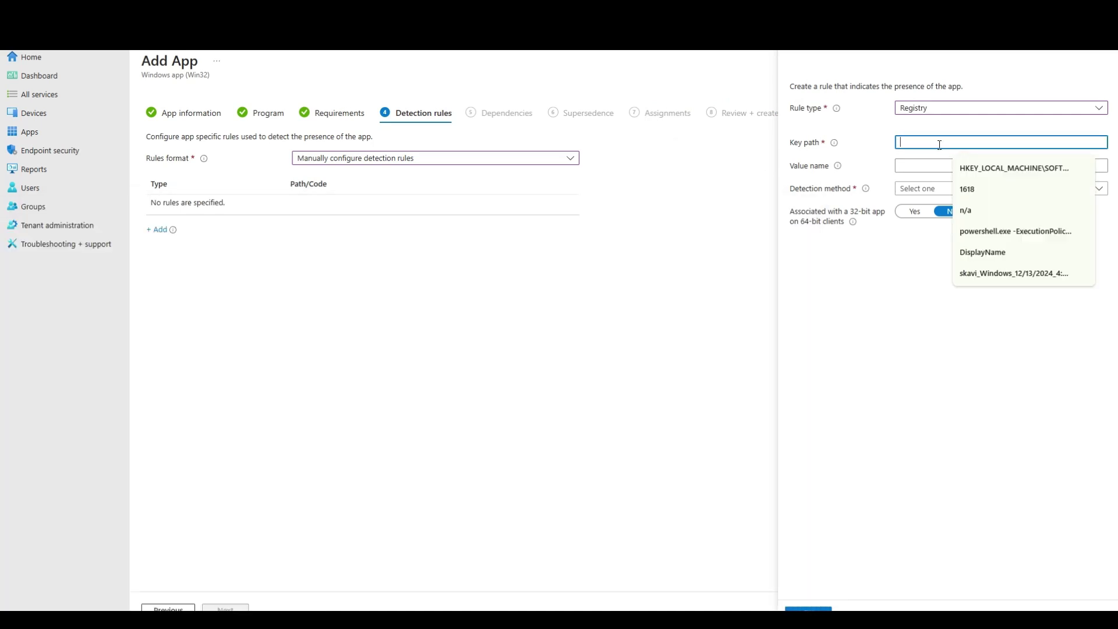
key("ctrl+v")
left_click(935, 166)
type("Dis")
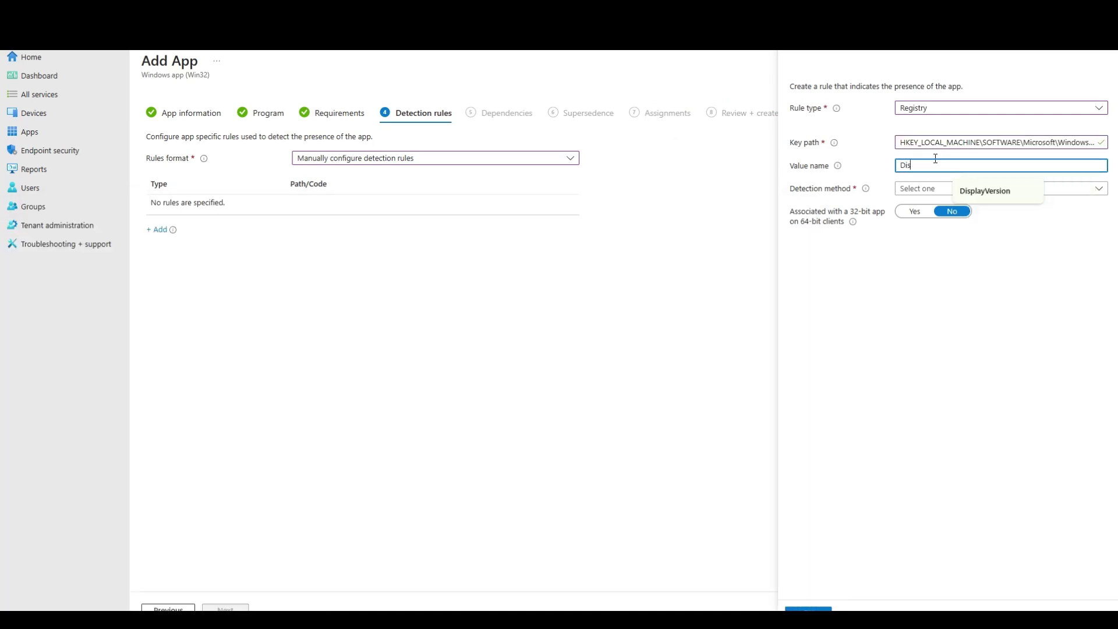
type("playName")
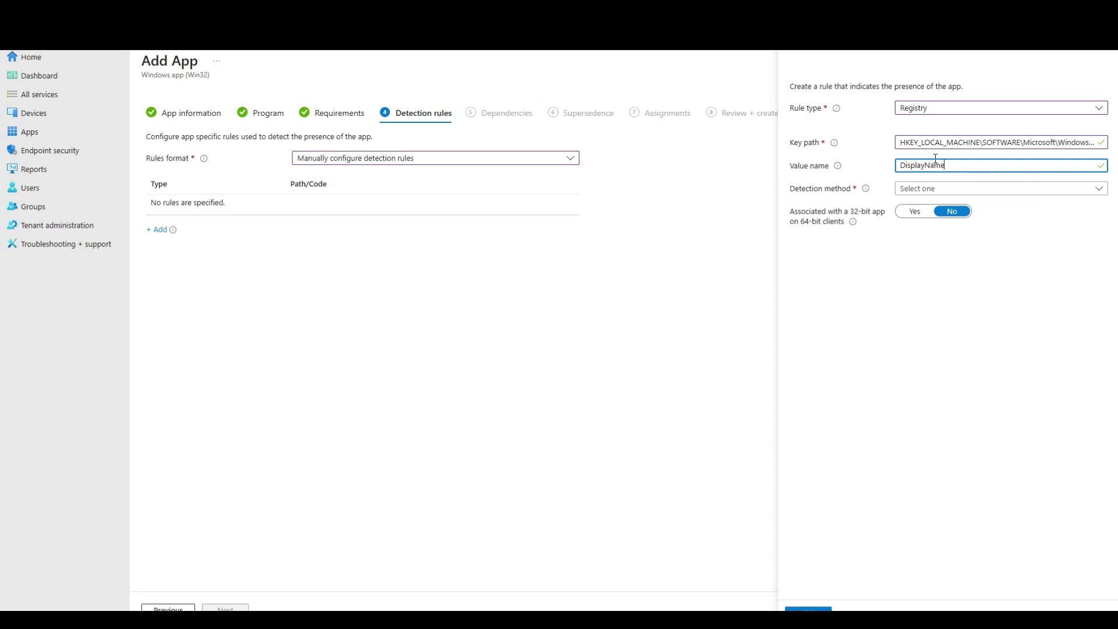
left_click(903, 141)
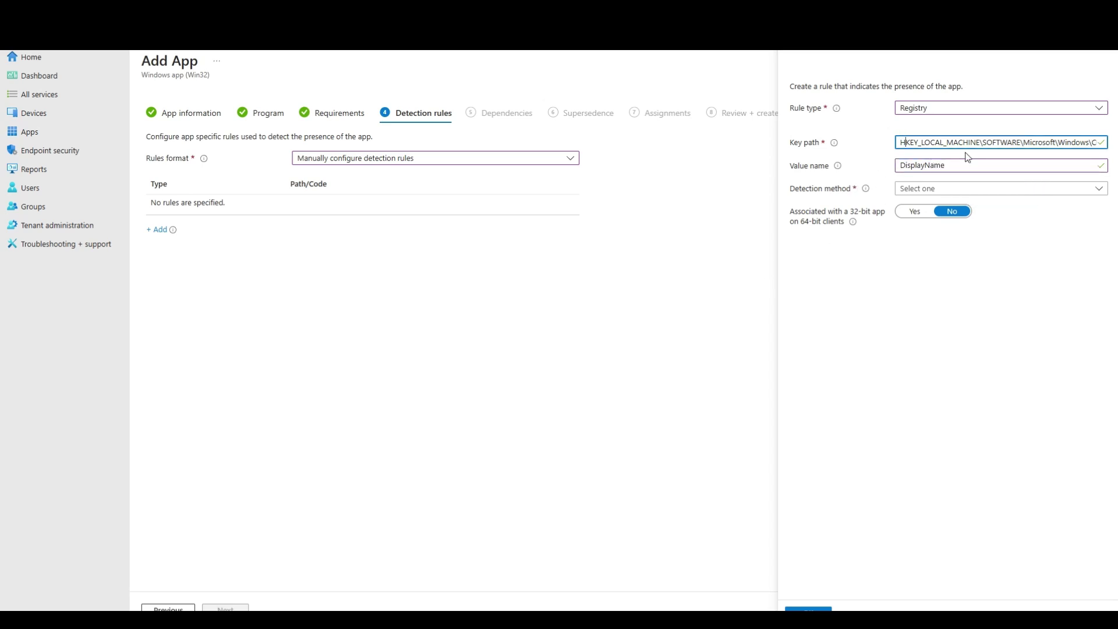
key("Right")
key("Right")
key("Right")
key("Right")
key("Right")
key("Right")
key("Right")
key("Right")
key("Right")
key("Right")
key("Right")
key("Right")
key("Right")
key("Right")
key("Right")
key("Right")
key("Right")
key("Right")
key("Right")
key("Right")
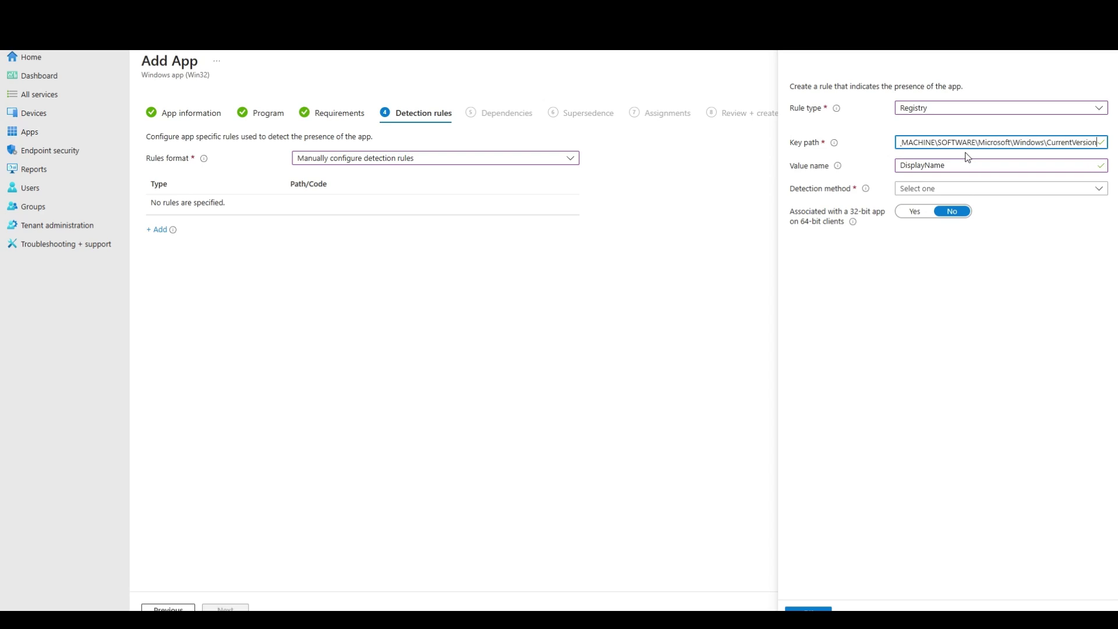
key("Right")
key("Right")
key("Right")
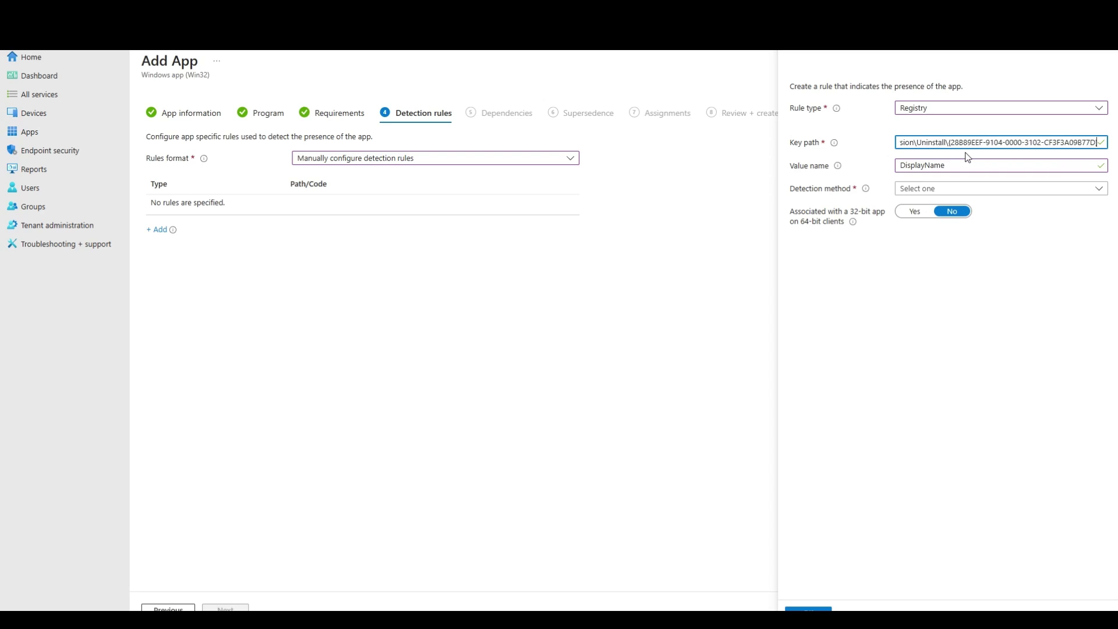
Set the detection method to String comparison with the Equals operator.
left_click(945, 188)
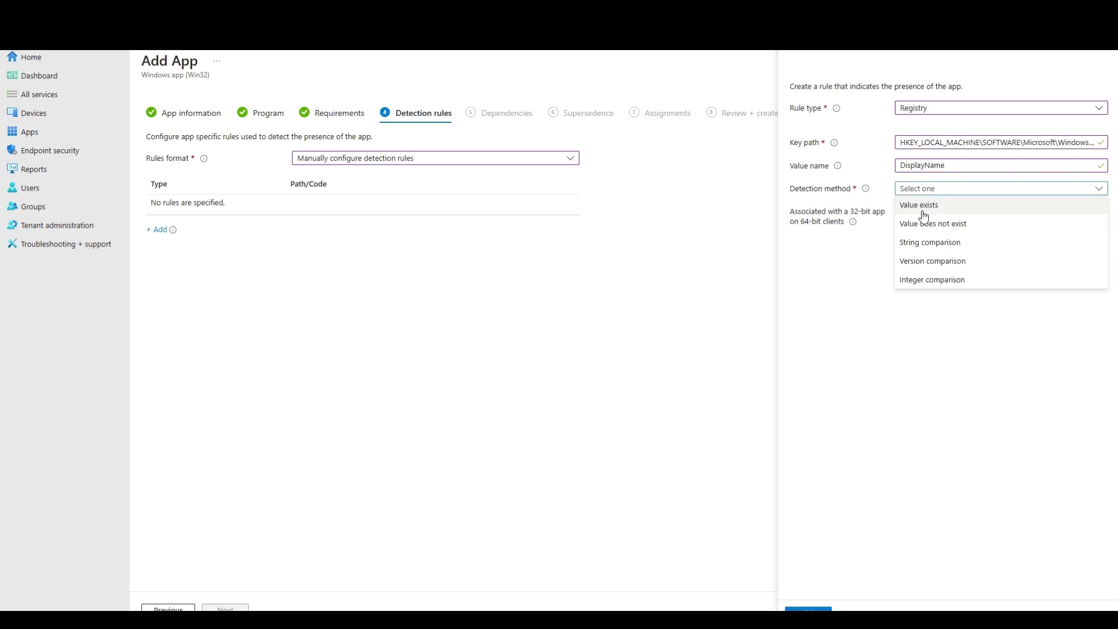
left_click(929, 205)
left_click(942, 191)
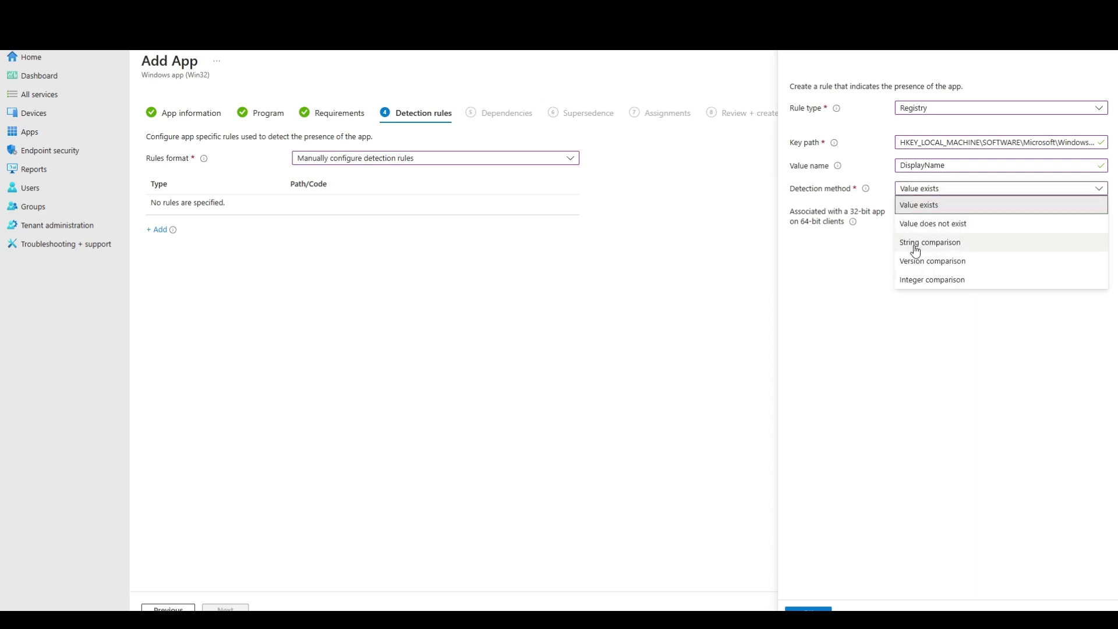
left_click(917, 243)
left_click(941, 215)
left_click(916, 229)
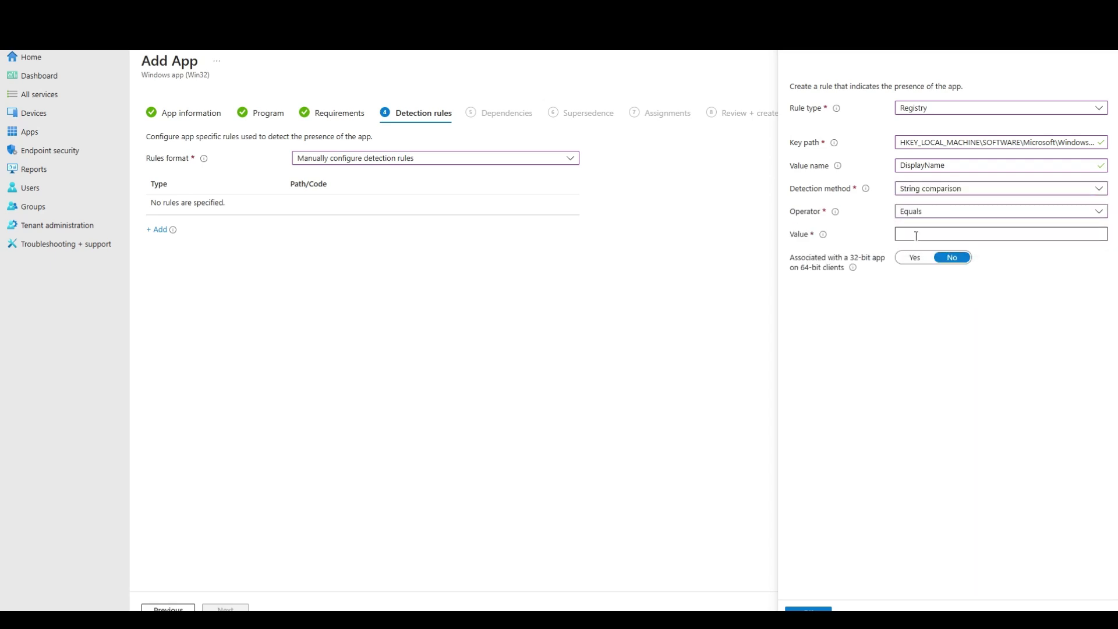
left_click(917, 234)
Paste 'AutoCAD Architecture 2026' as the expected value, save the rule, and continue.
mouse_move(765, 620)
left_click(765, 574)
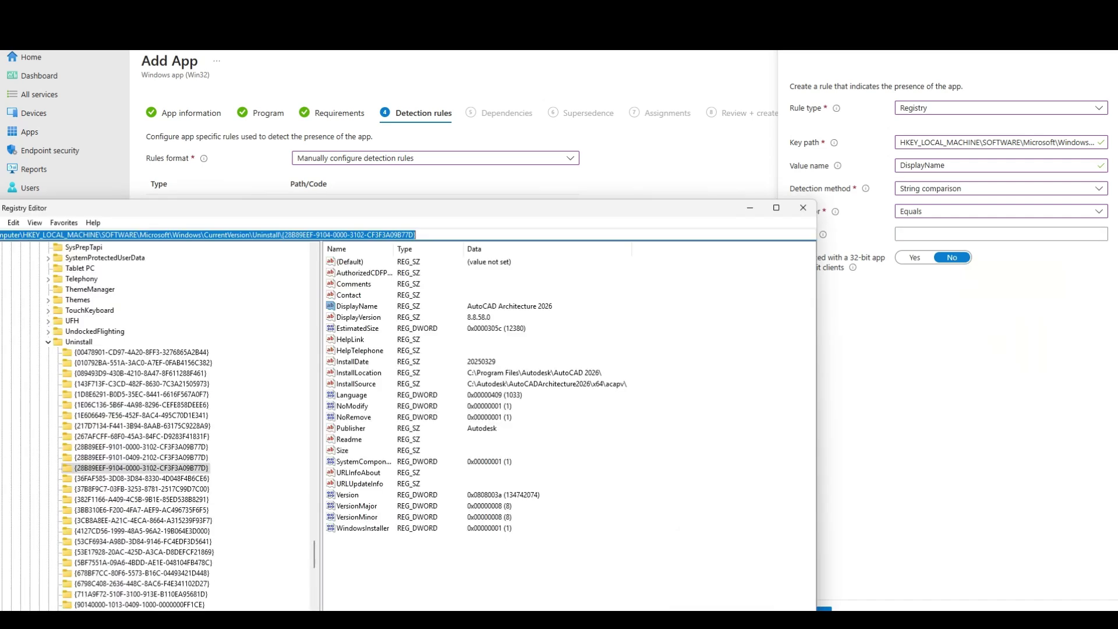
left_click(368, 307)
double_click(368, 308)
key("ctrl+c")
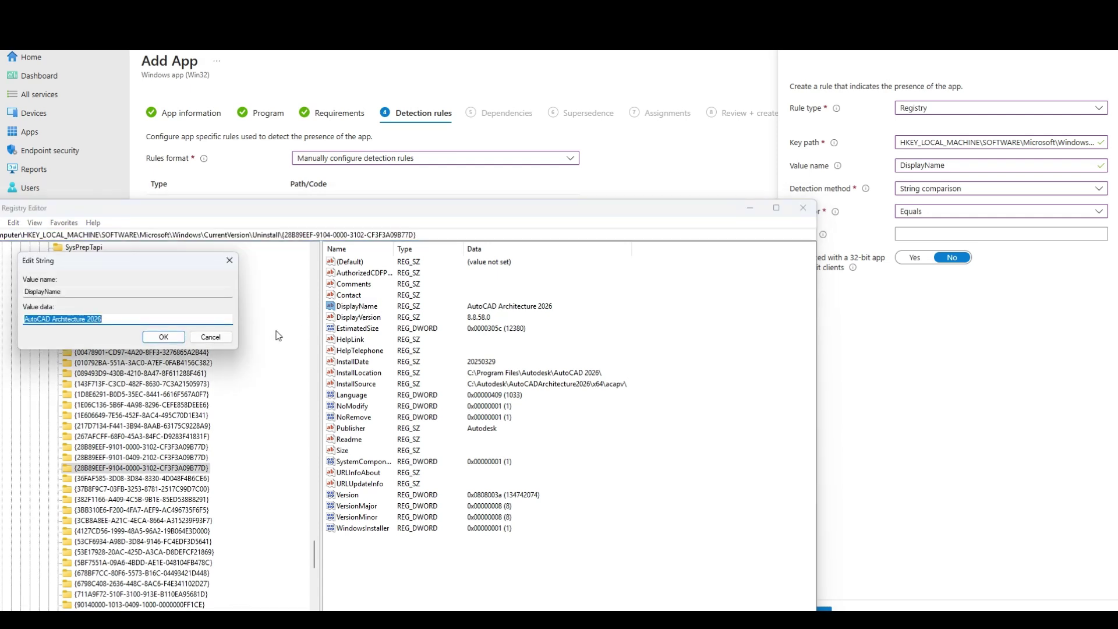
left_click(960, 233)
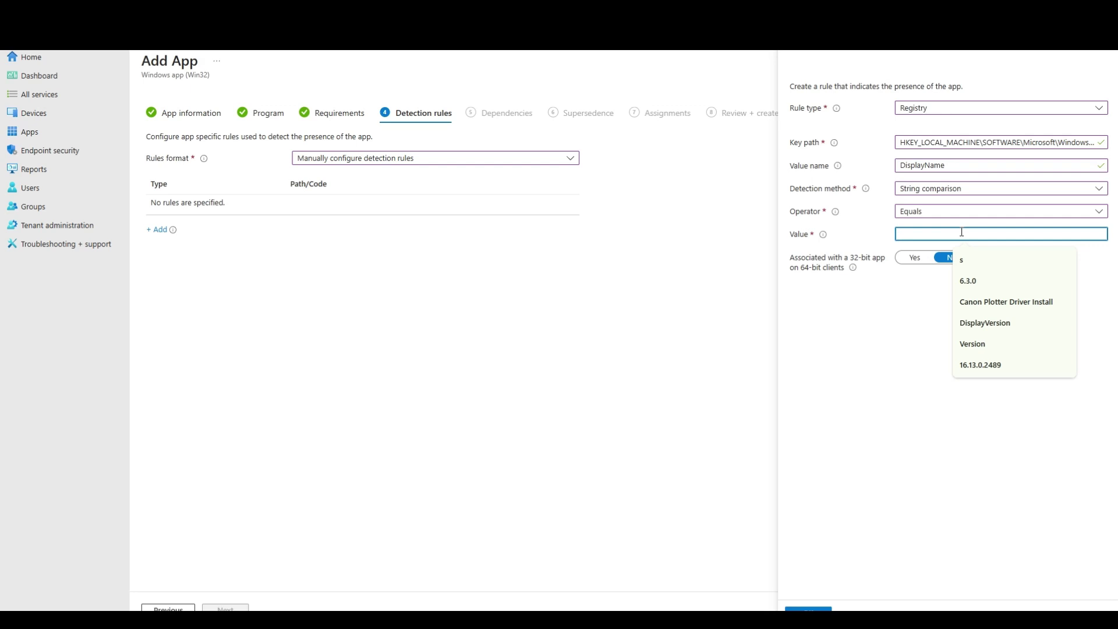
key("ctrl+v")
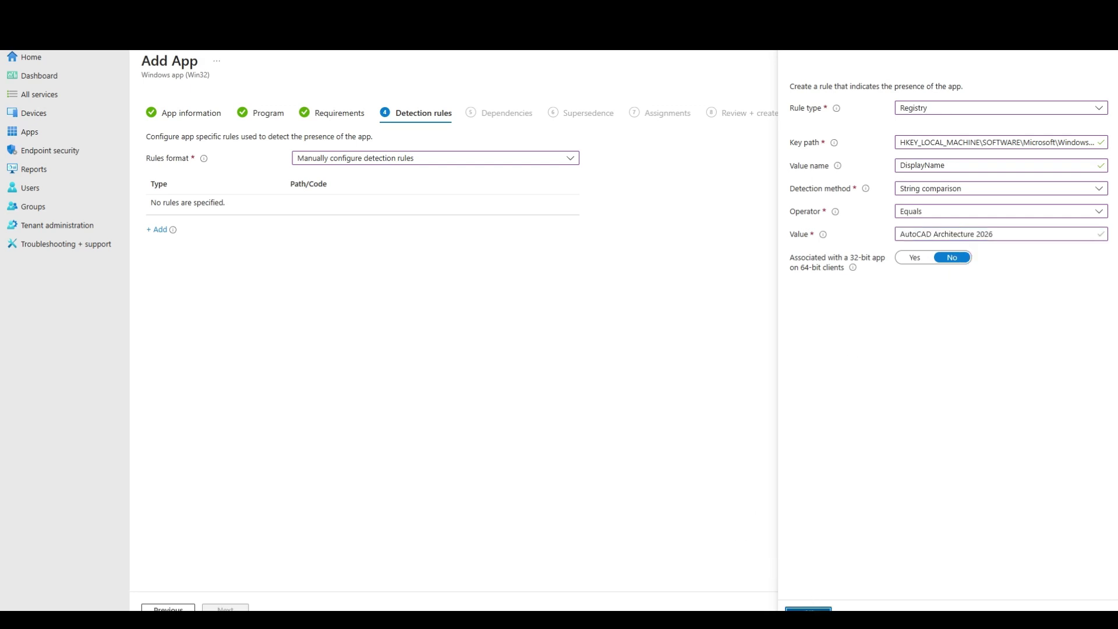
left_click(808, 608)
left_click(225, 608)
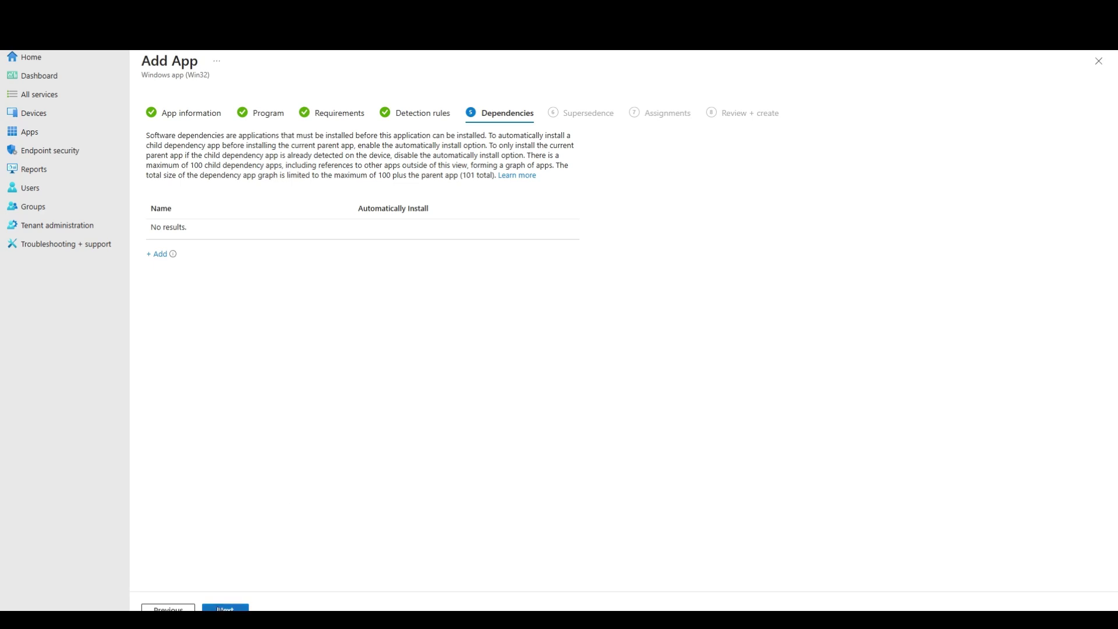
Skip dependencies and supersedence, assign the app as available to All users, and reach Review + create.
left_click(221, 608)
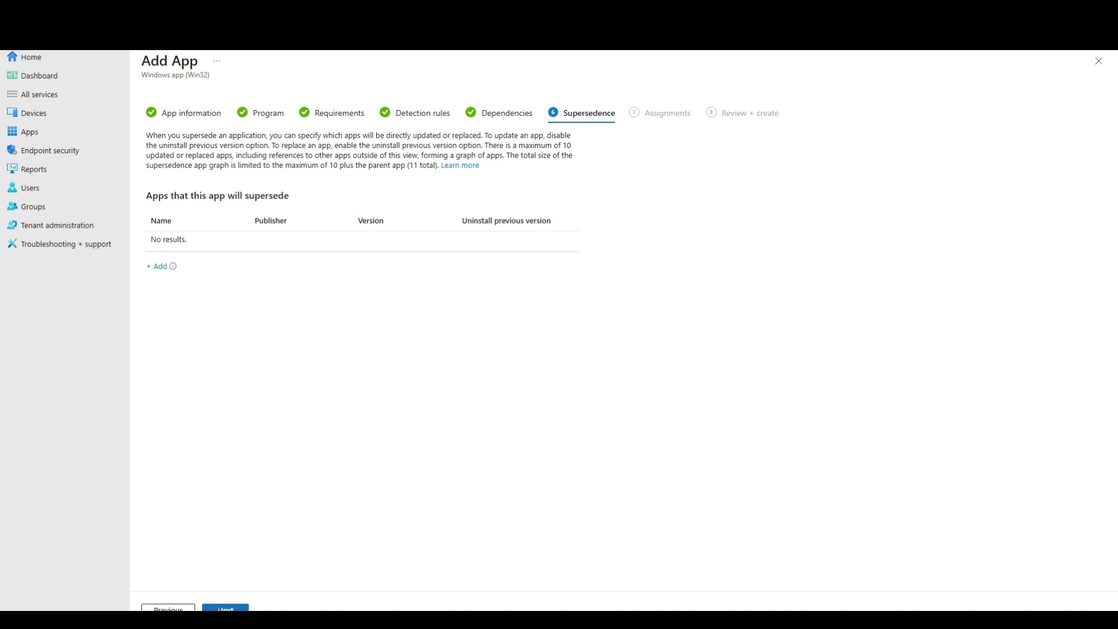
left_click(225, 608)
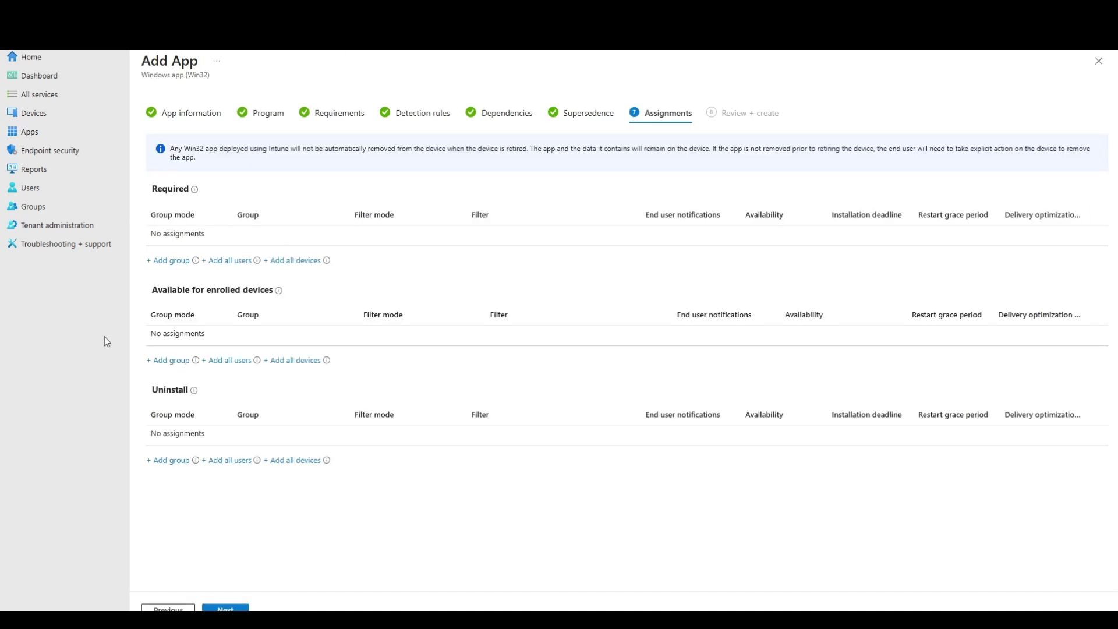
left_click(226, 361)
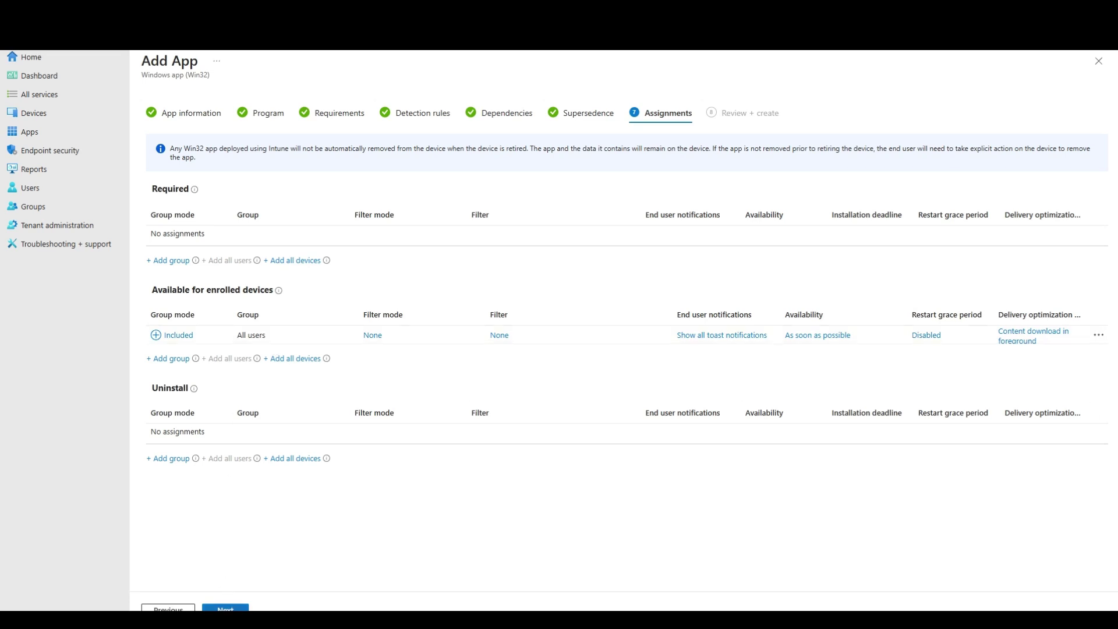
left_click(225, 608)
scroll(268, 458, "down", 5)
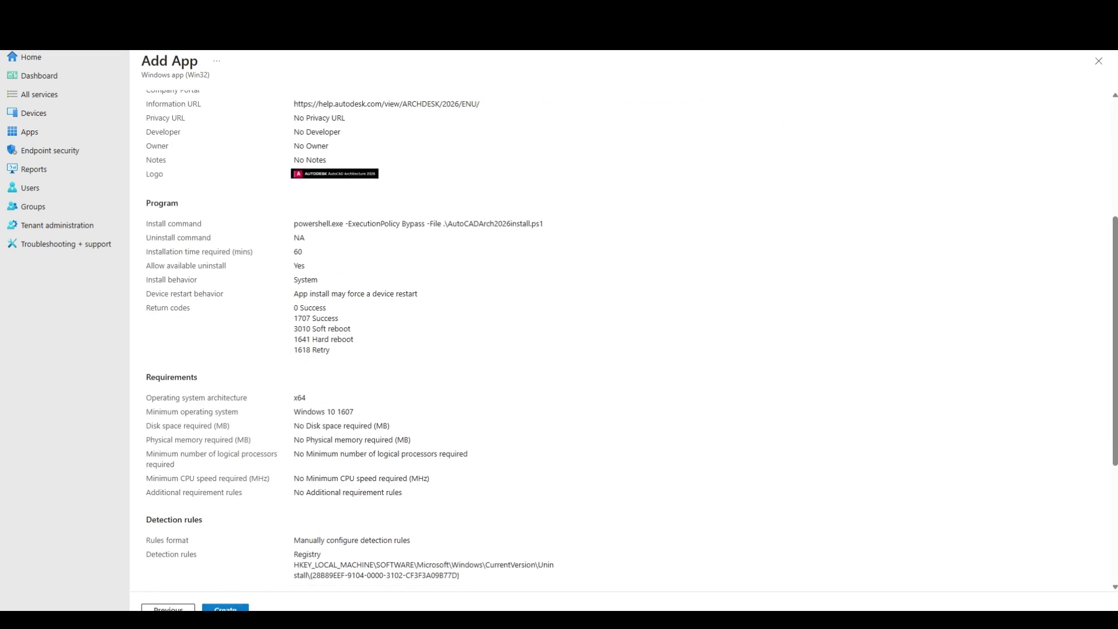
Create the AutoCAD Architecture 2026 Win32 app from the Review + create page.
left_click(225, 608)
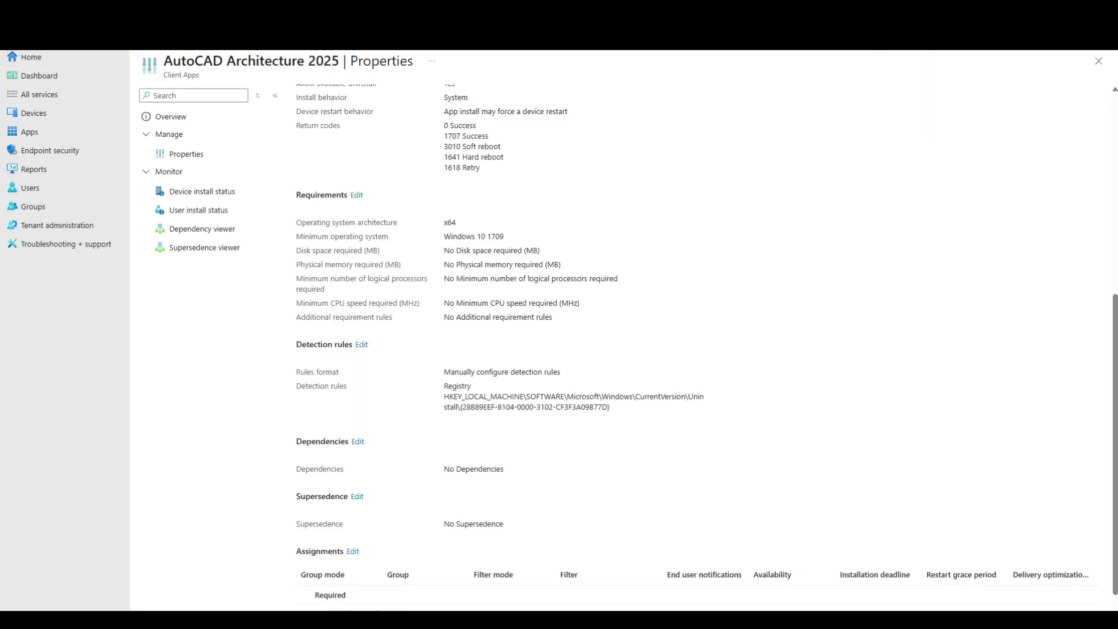
Filter the Windows apps list by 'Autocad' and open the AutoCAD Architecture 2026 app's overview.
left_click(157, 50)
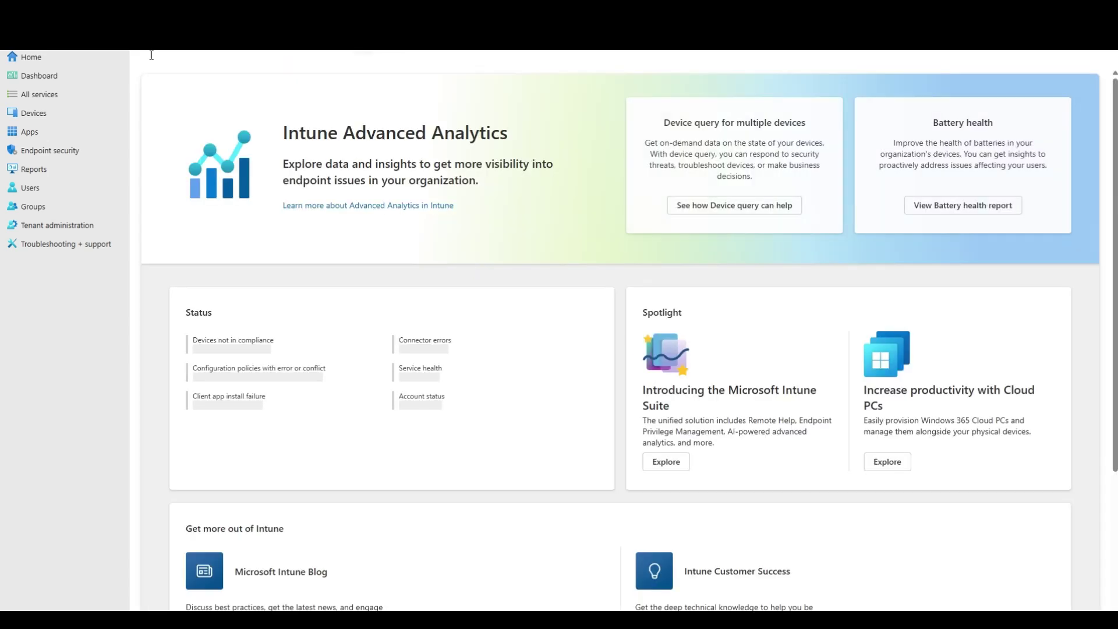
left_click(24, 134)
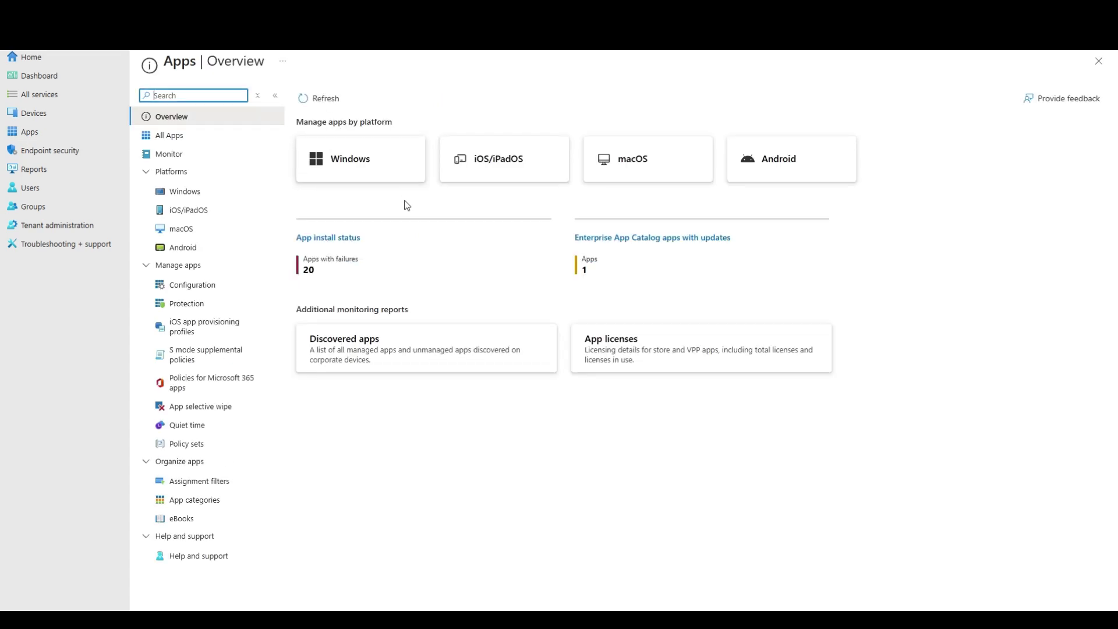
left_click(191, 190)
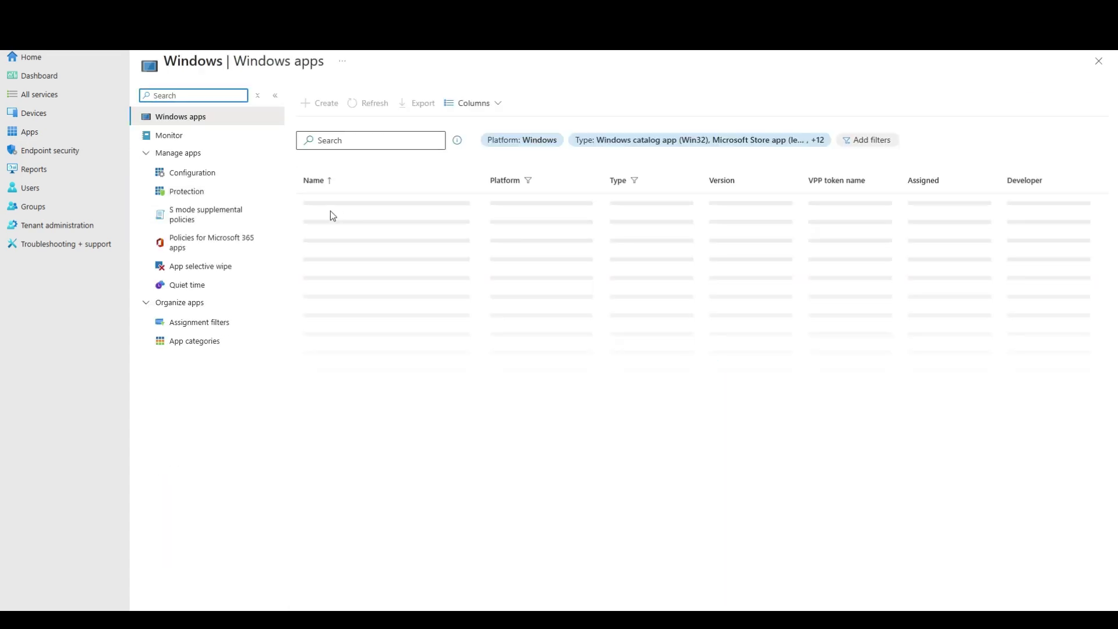
left_click(407, 138)
type("Au")
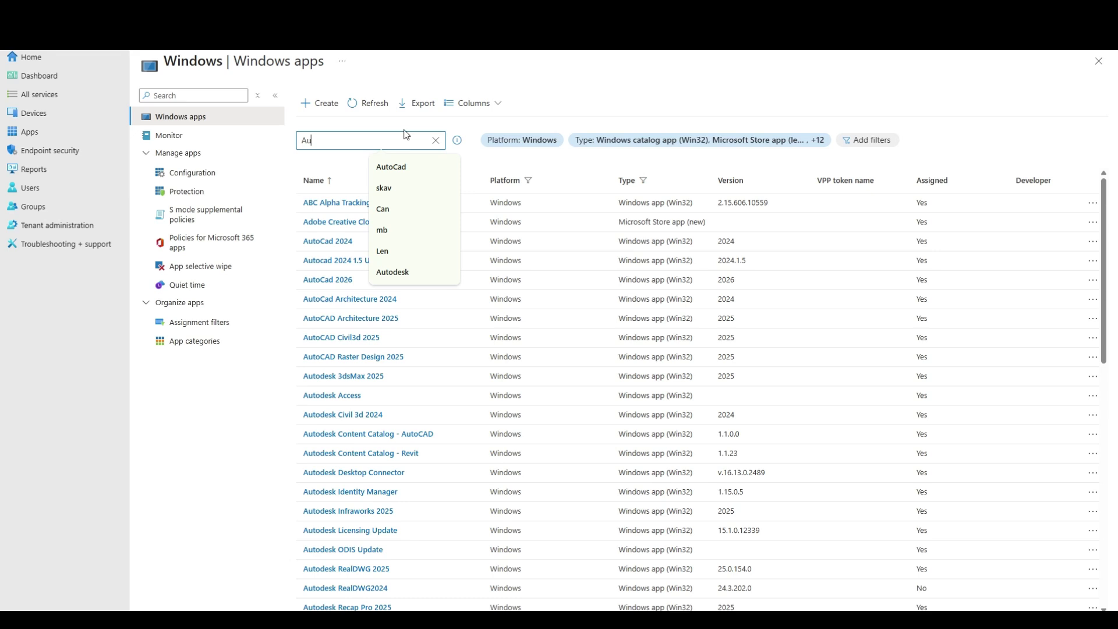
type("tocad")
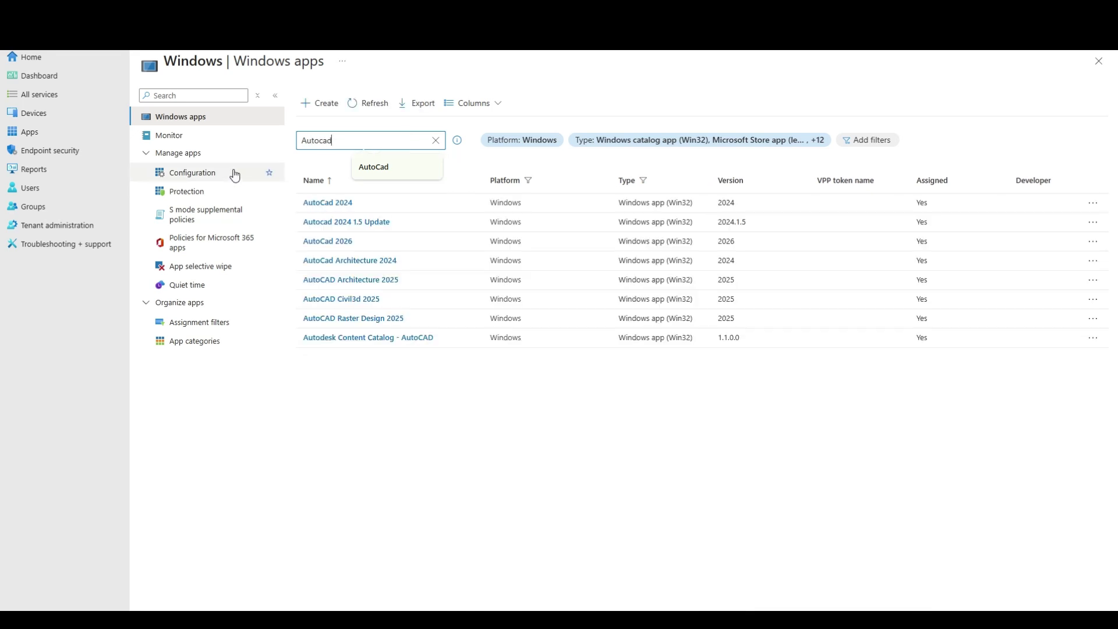
left_click(324, 242)
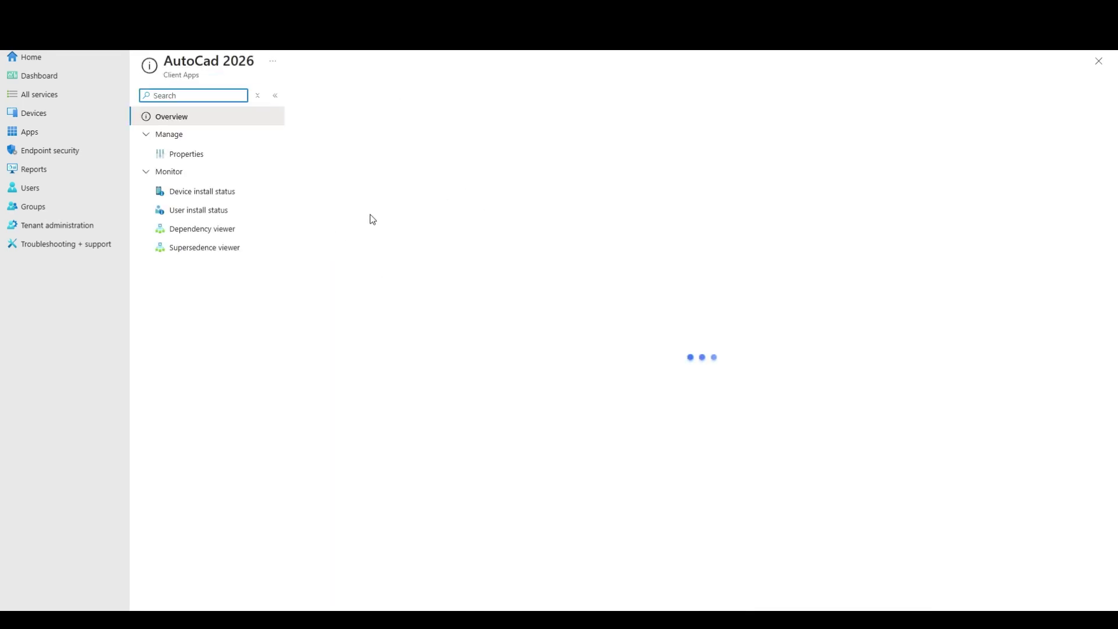